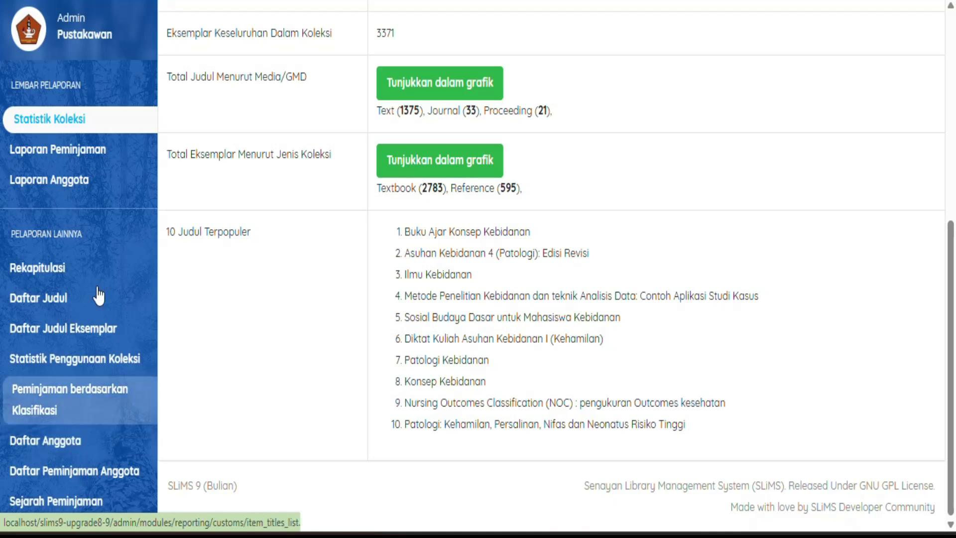
- Copy the top most popular title, "Buku Ajar Konsep Kebidanan", from the collection statistics after viewing the loan report
left_click(72, 152)
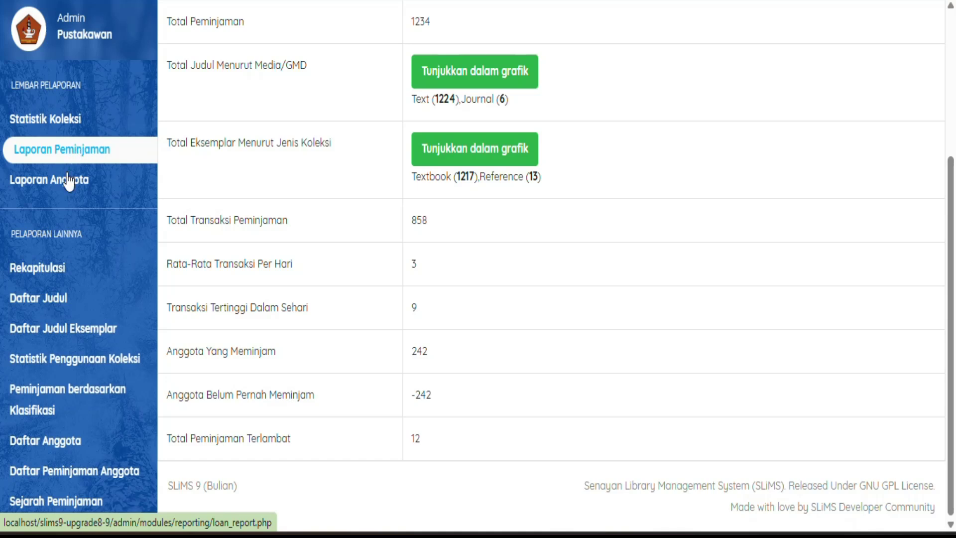
left_click(59, 125)
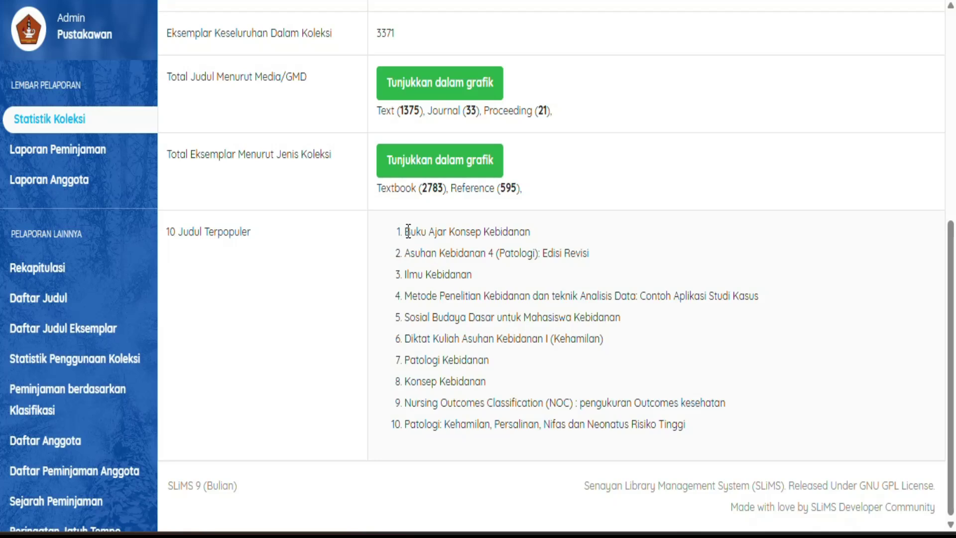
left_click_drag(405, 231, 530, 233)
key("ctrl+c")
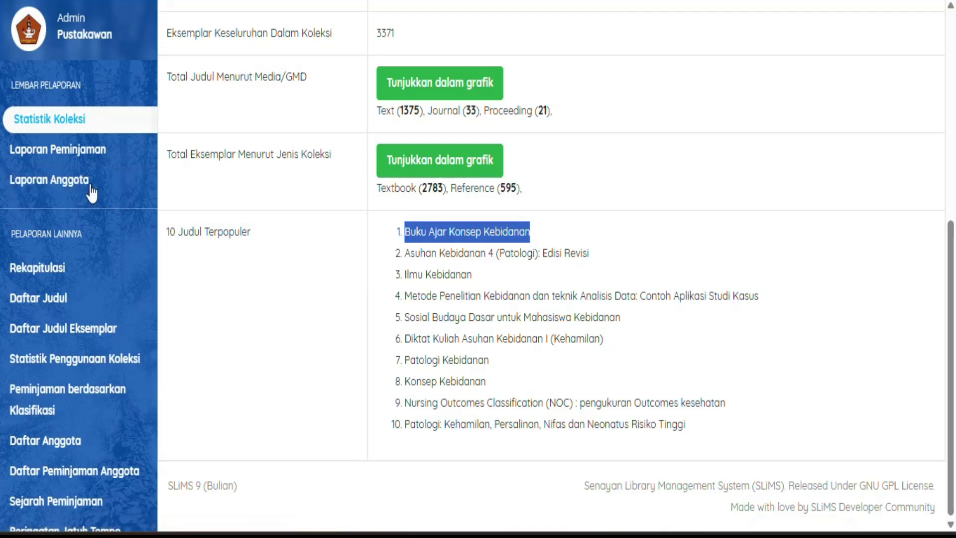
- Open the loan history report (Sejarah Peminjaman) and expand its additional filter options
scroll(69, 375, "down", 1)
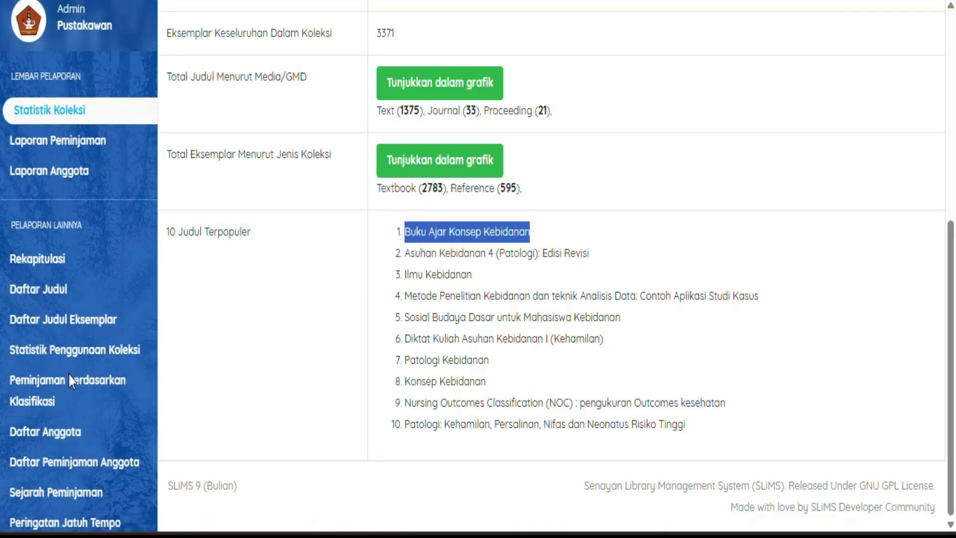
scroll(69, 375, "down", 2)
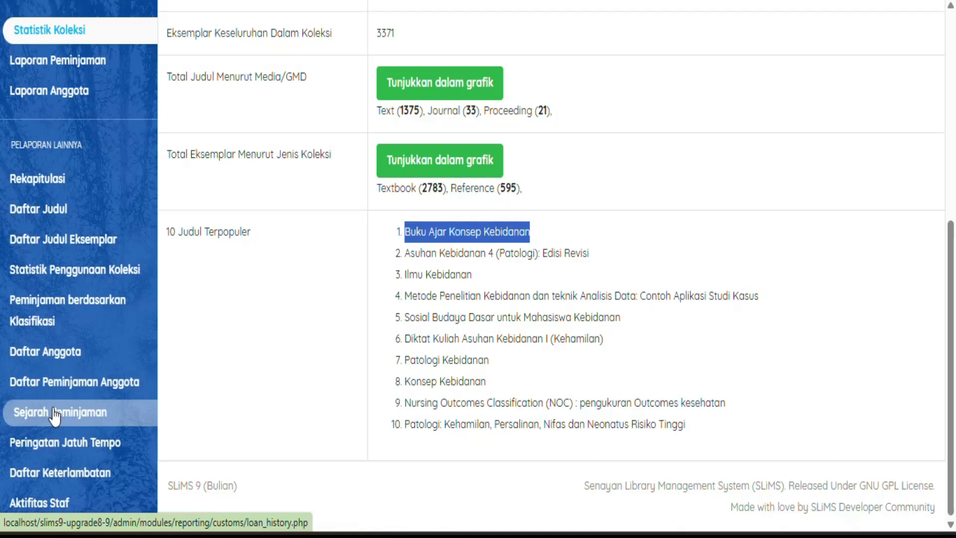
left_click(126, 419)
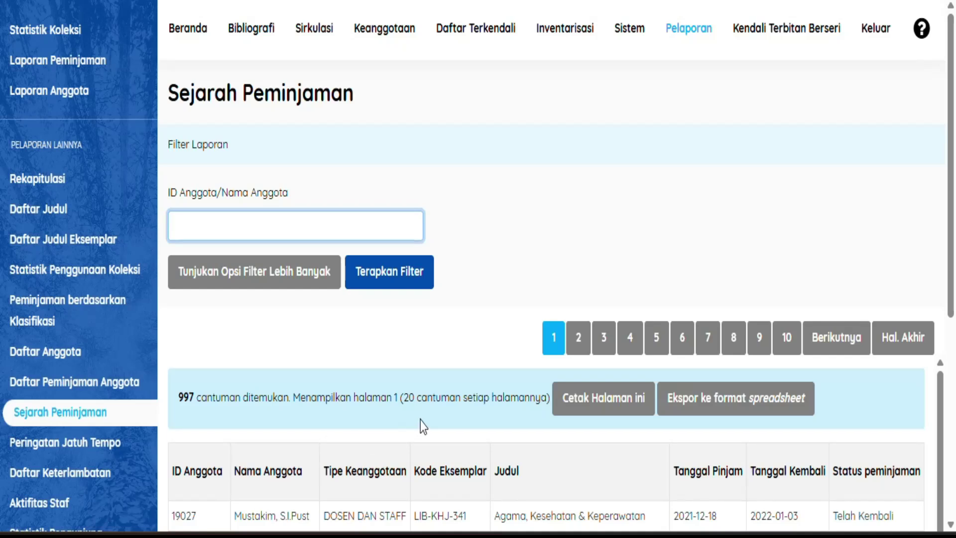
scroll(420, 420, "down", 2)
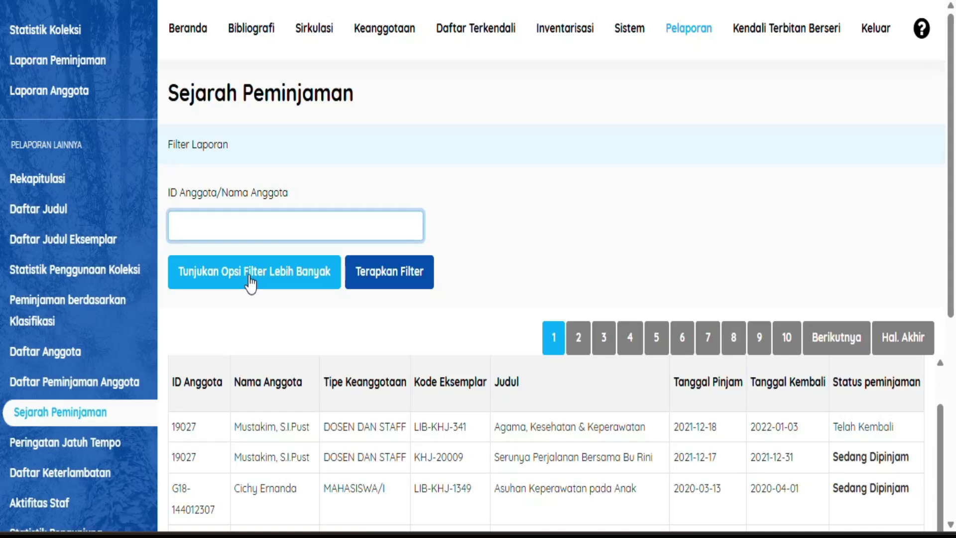
left_click(270, 277)
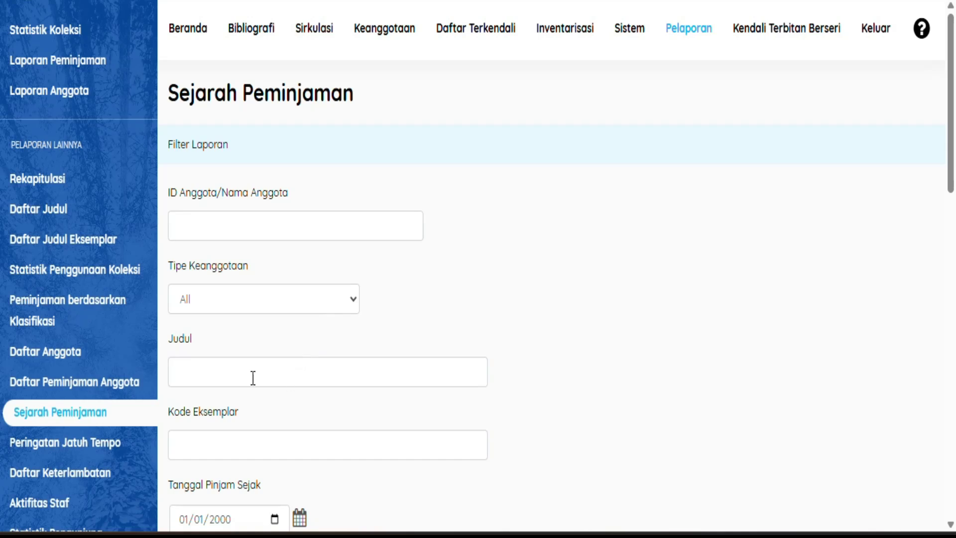
- Paste the copied title "Buku Ajar Konsep Kebidanan" into the report's title filter, leaving the member filter empty
left_click(197, 372)
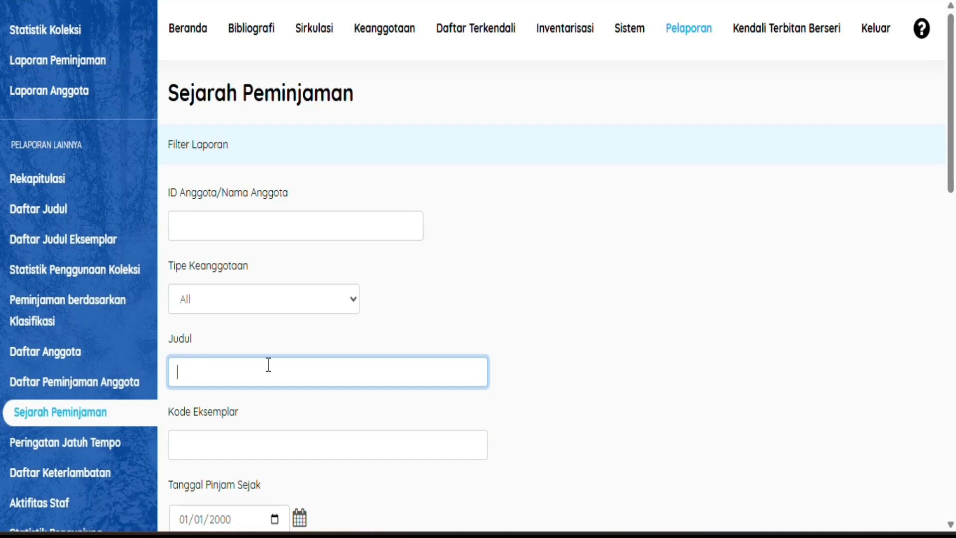
key("ctrl+v")
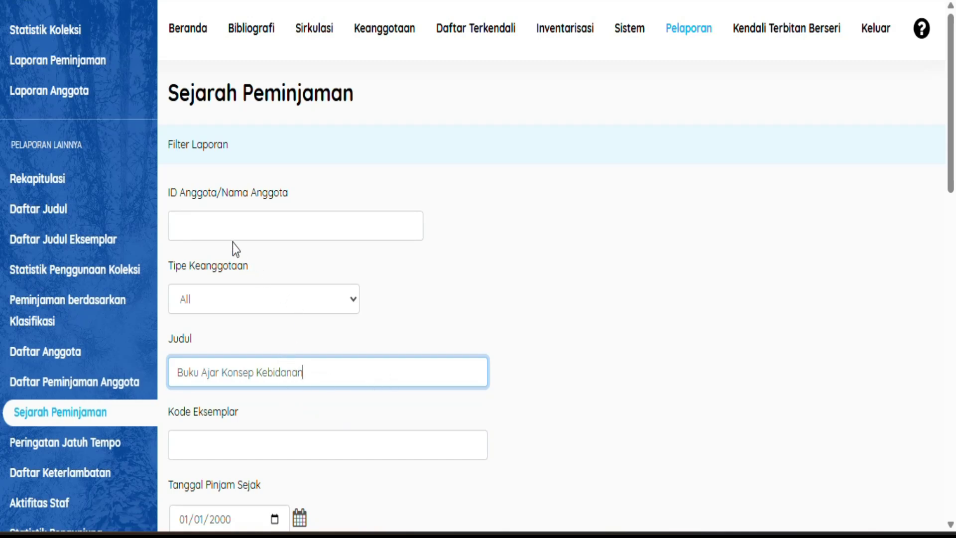
left_click(332, 226)
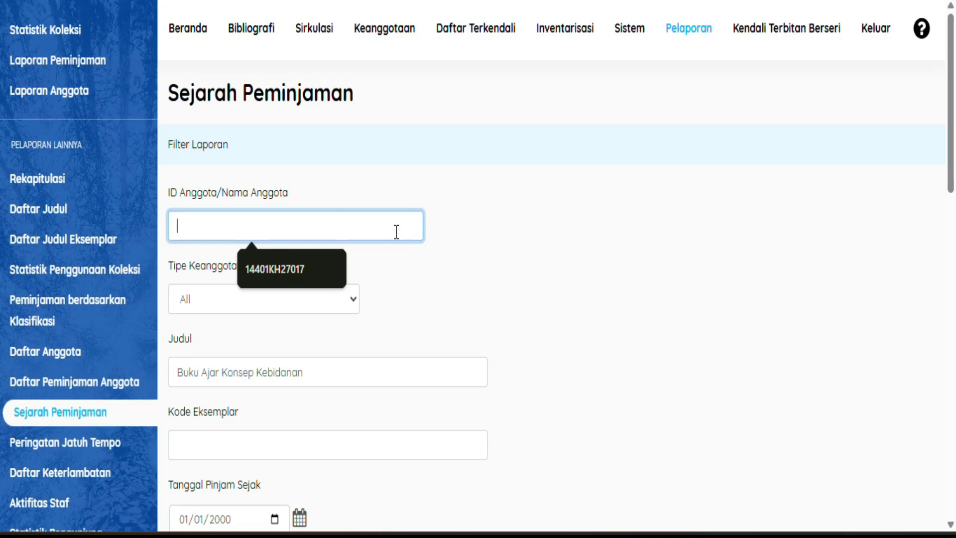
left_click(465, 271)
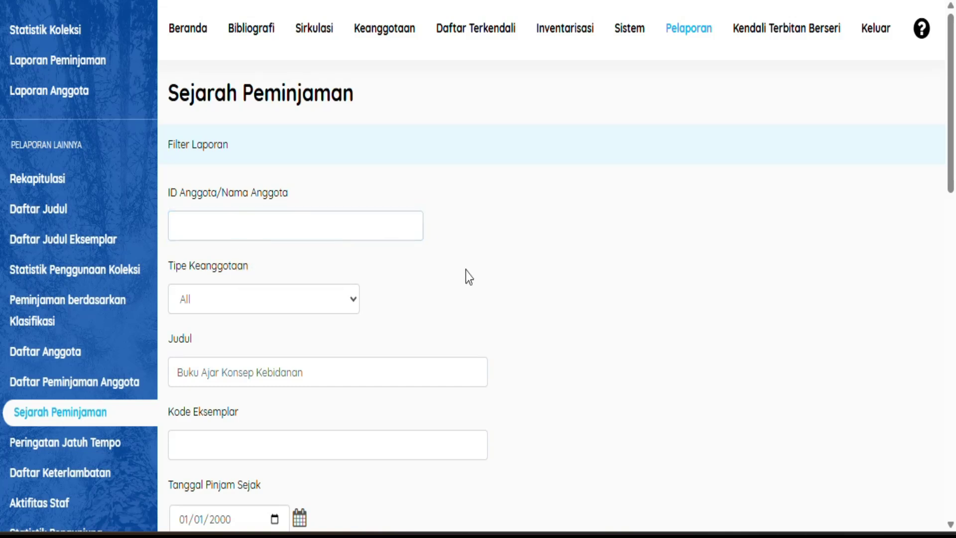
- Try the membership types MAHASISWA/I, DOSEN DAN STAFF and STAFF PERPUSTAKAAN, and return the membership filter to All
left_click(244, 301)
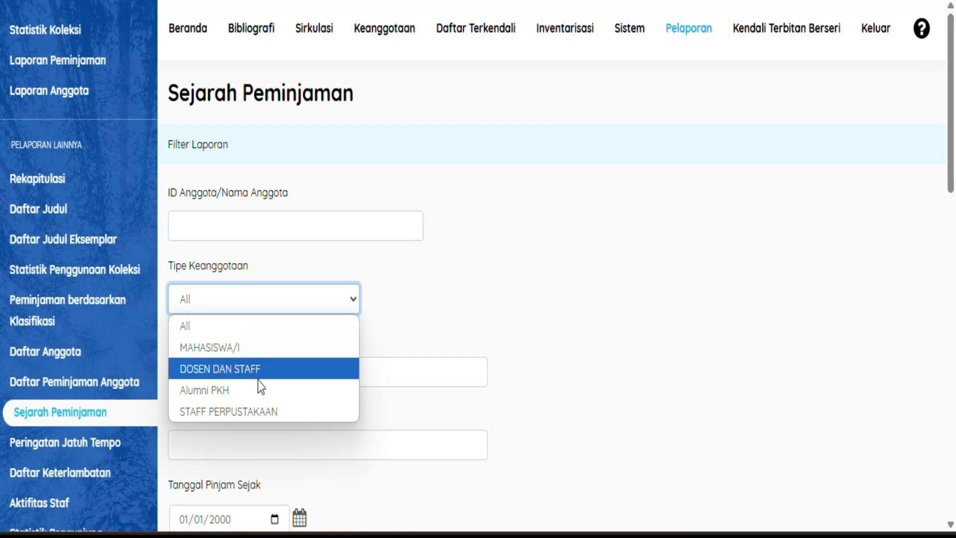
left_click(264, 348)
left_click(272, 306)
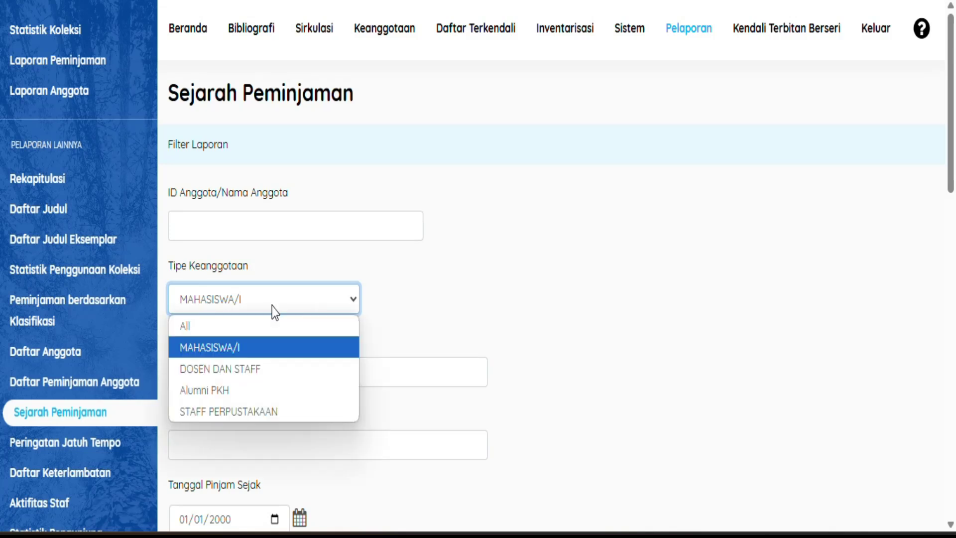
left_click(262, 364)
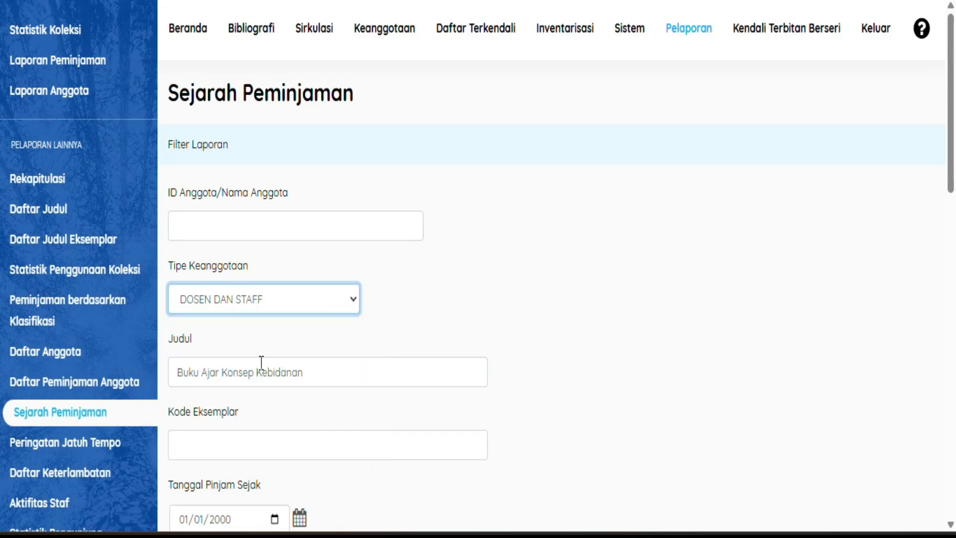
left_click(302, 298)
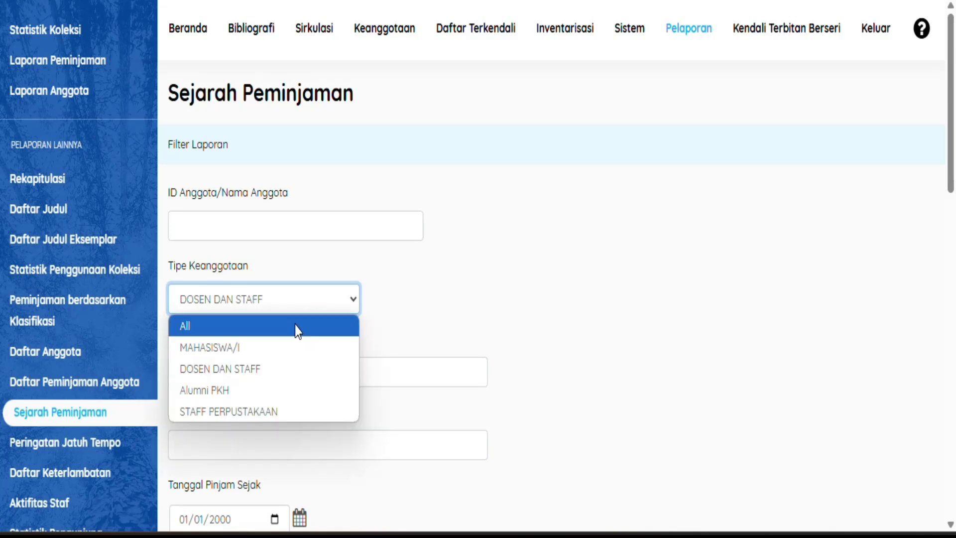
left_click(256, 410)
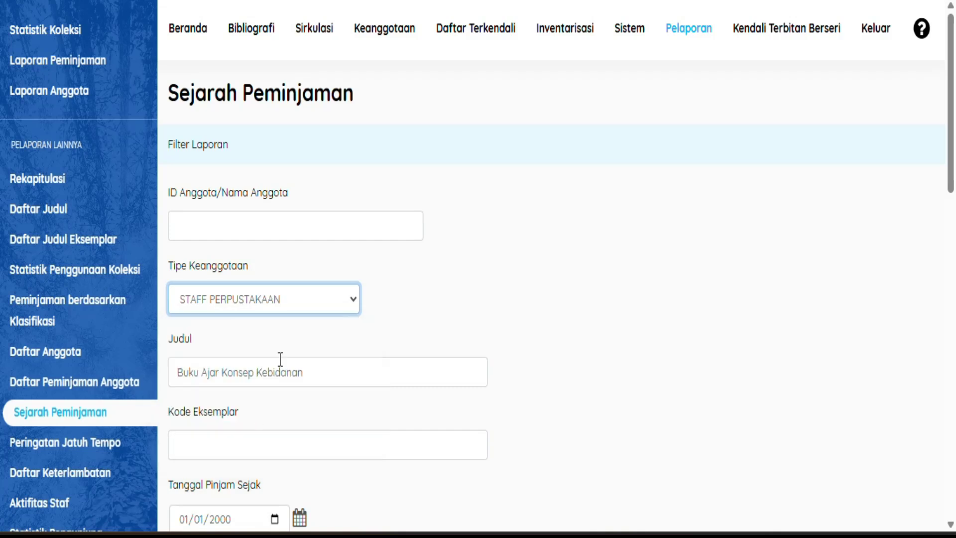
left_click(322, 308)
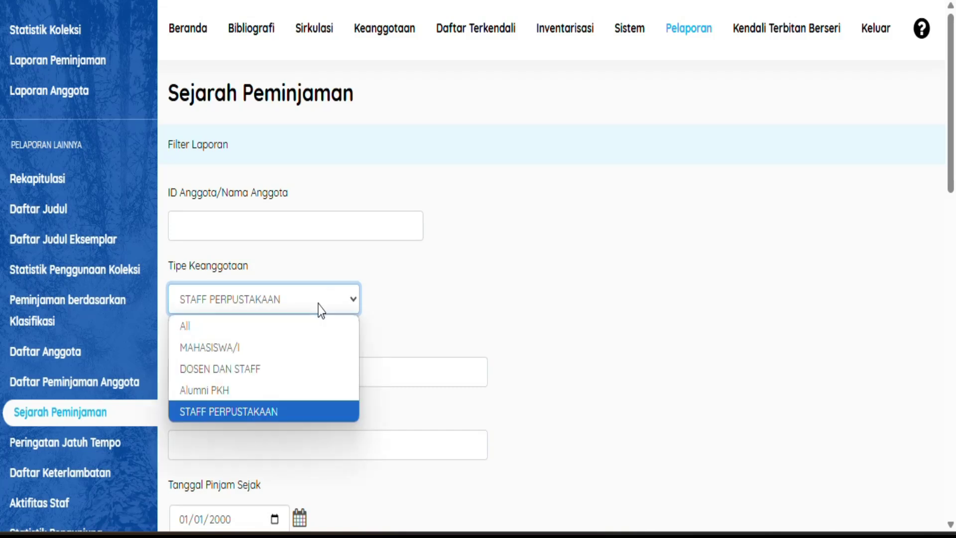
left_click(208, 327)
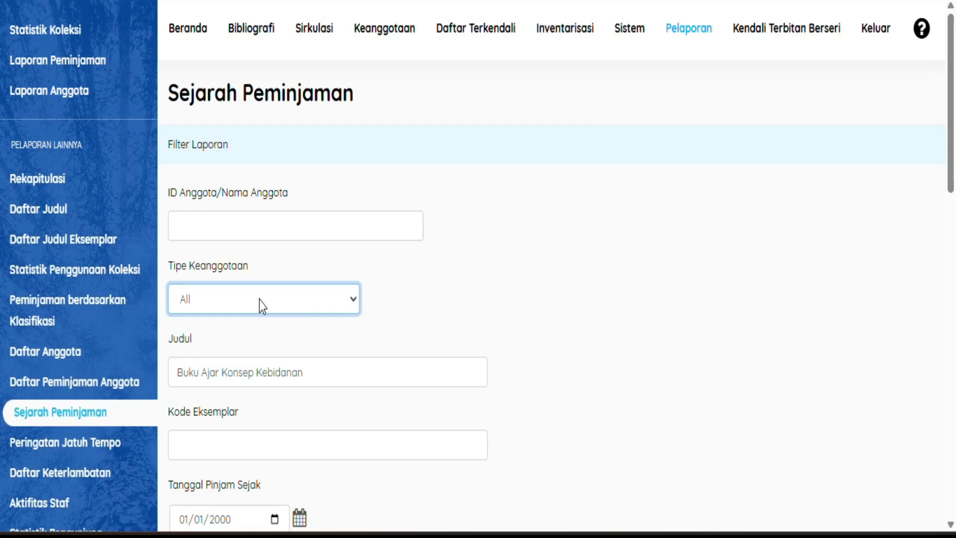
left_click(205, 303)
left_click(217, 320)
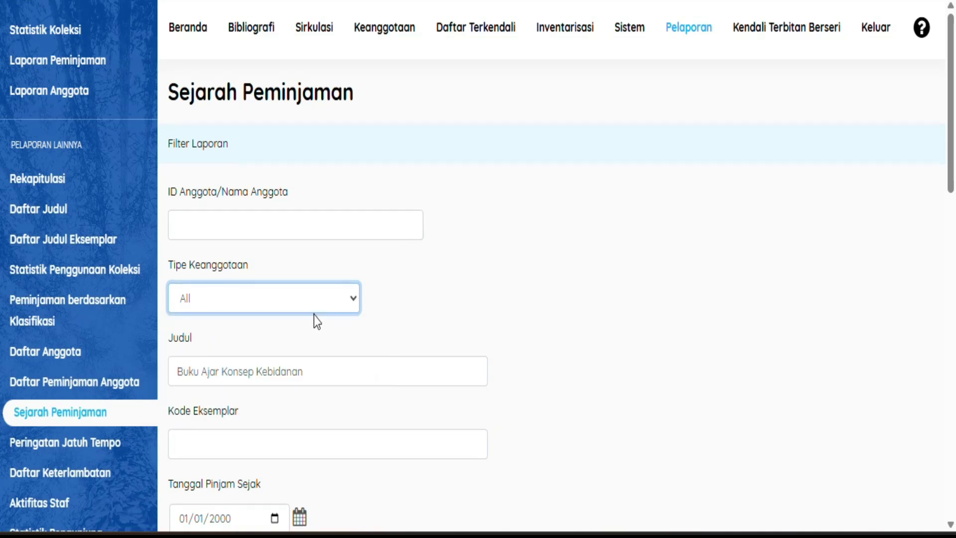
- Try the loan statuses Sedang Dipinjam and Telah Kembali, and return the status filter to SEMUA
scroll(314, 315, "down", 3)
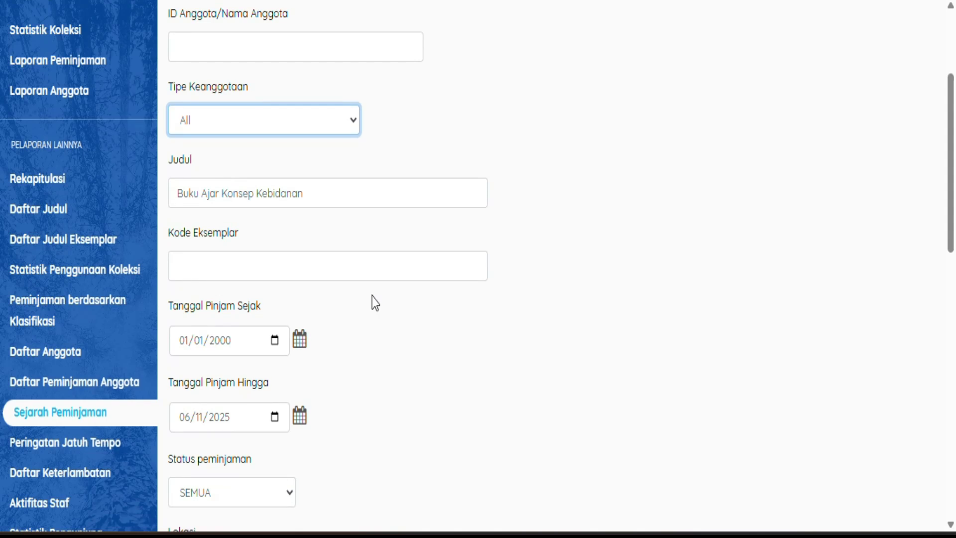
scroll(372, 296, "down", 2)
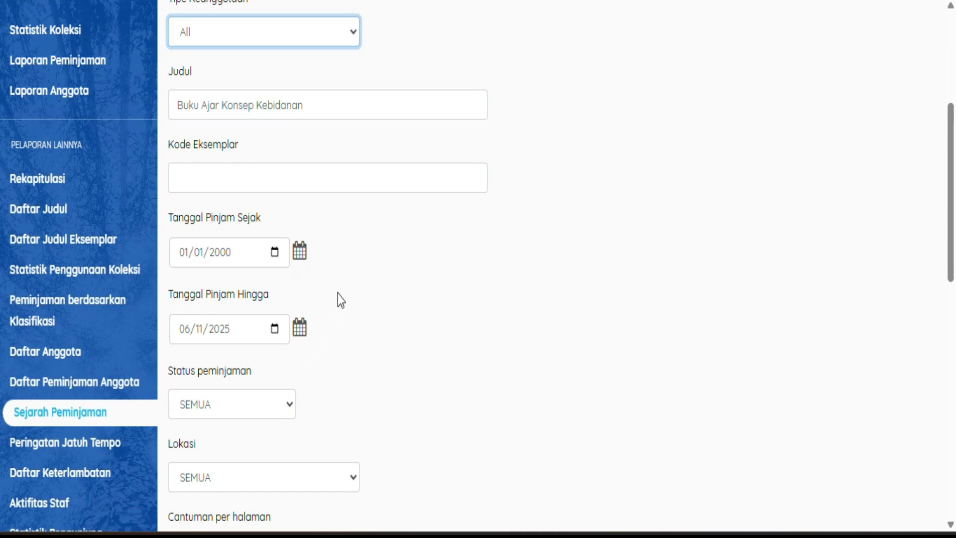
scroll(363, 301, "down", 2)
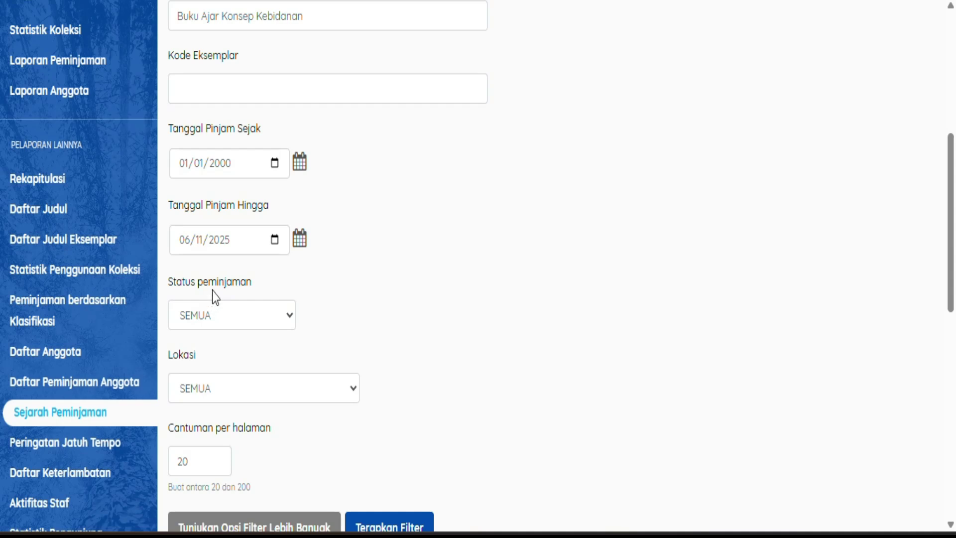
left_click(246, 319)
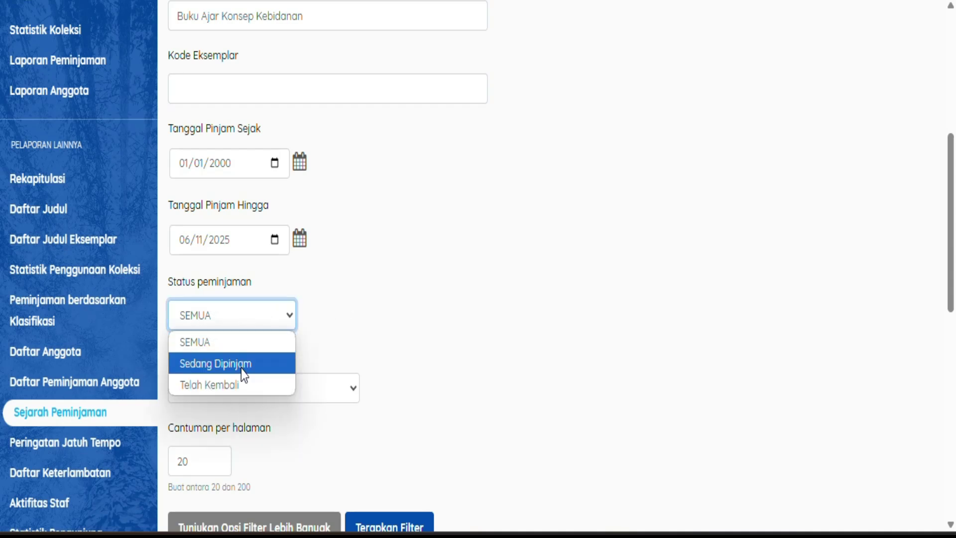
left_click(232, 369)
left_click(265, 318)
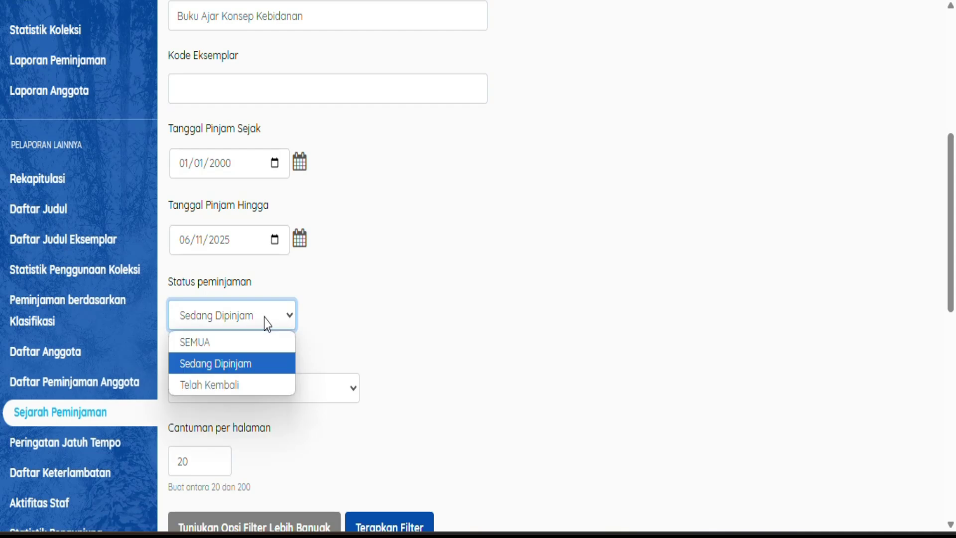
left_click(248, 383)
left_click(266, 323)
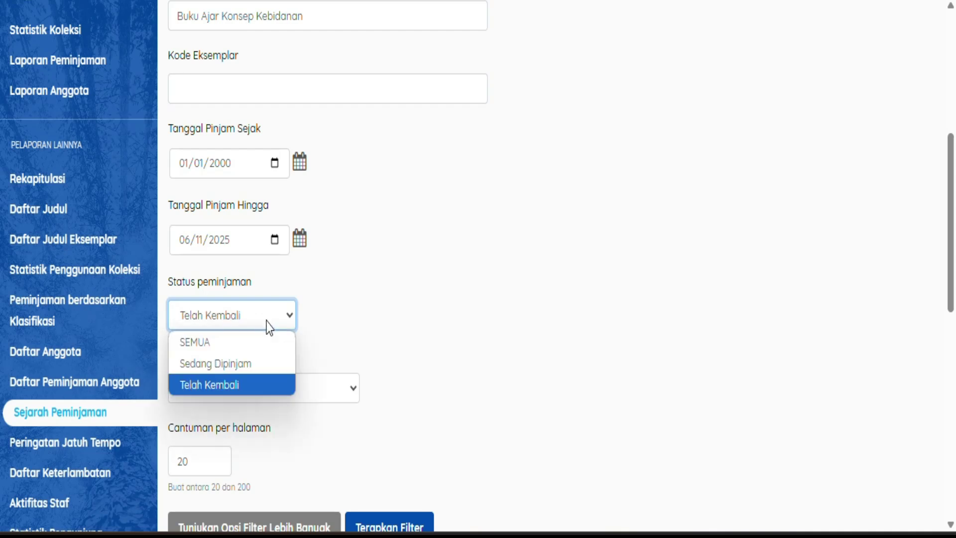
scroll(267, 328, "down", 3)
scroll(267, 327, "up", 3)
left_click(262, 321)
left_click(204, 343)
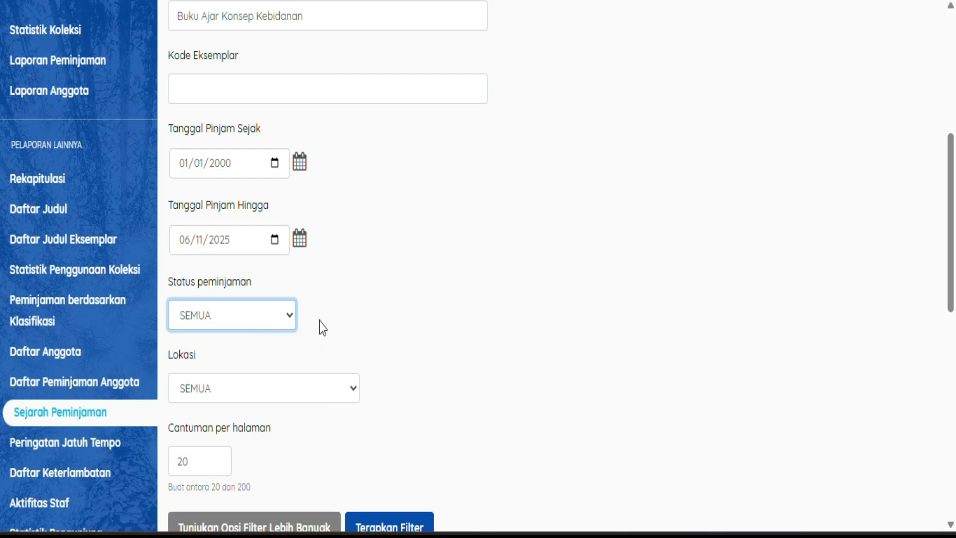
- Try the location filter My Library and return it to SEMUA
left_click(232, 387)
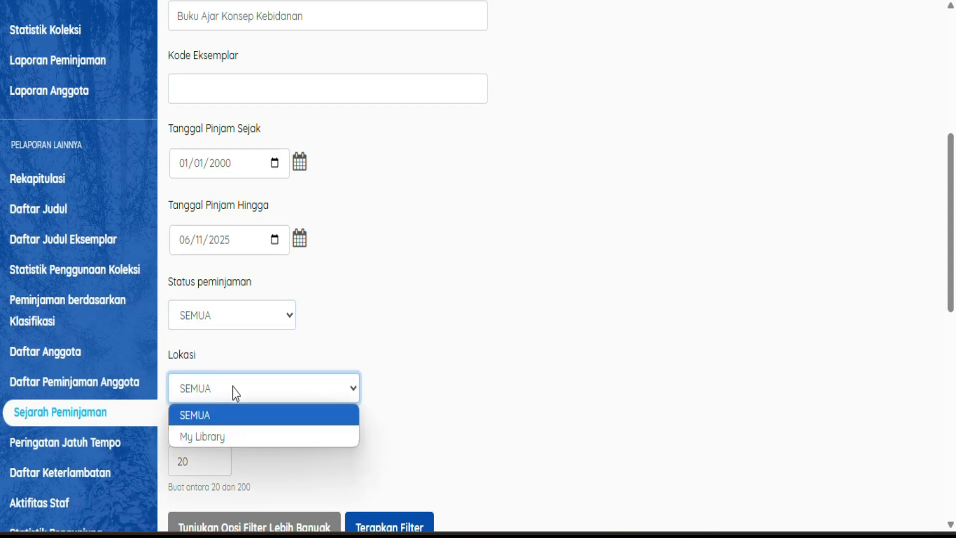
left_click(220, 437)
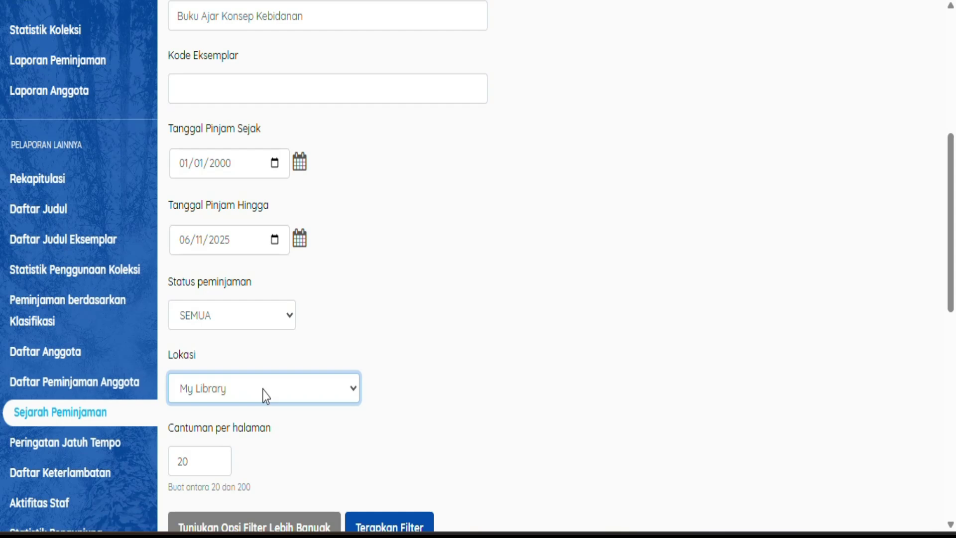
left_click(288, 390)
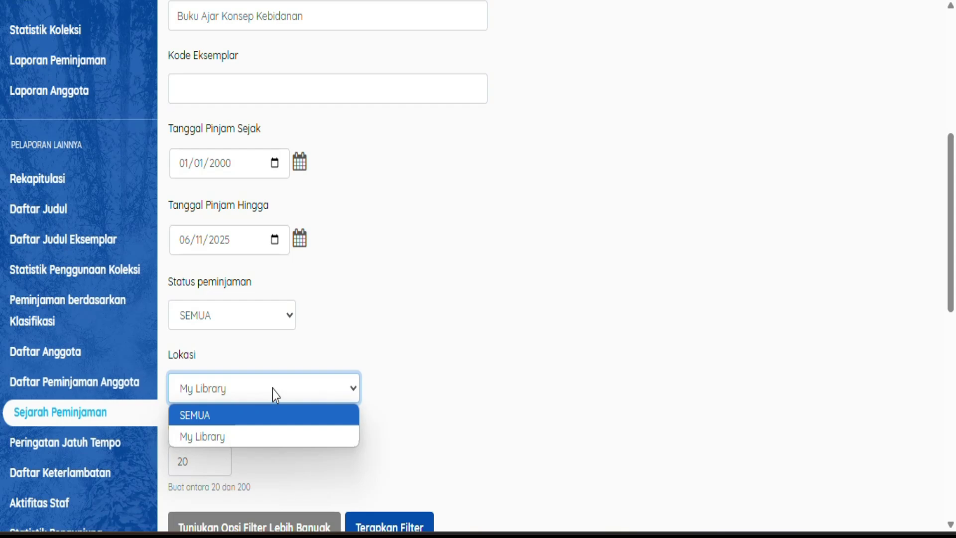
left_click(227, 417)
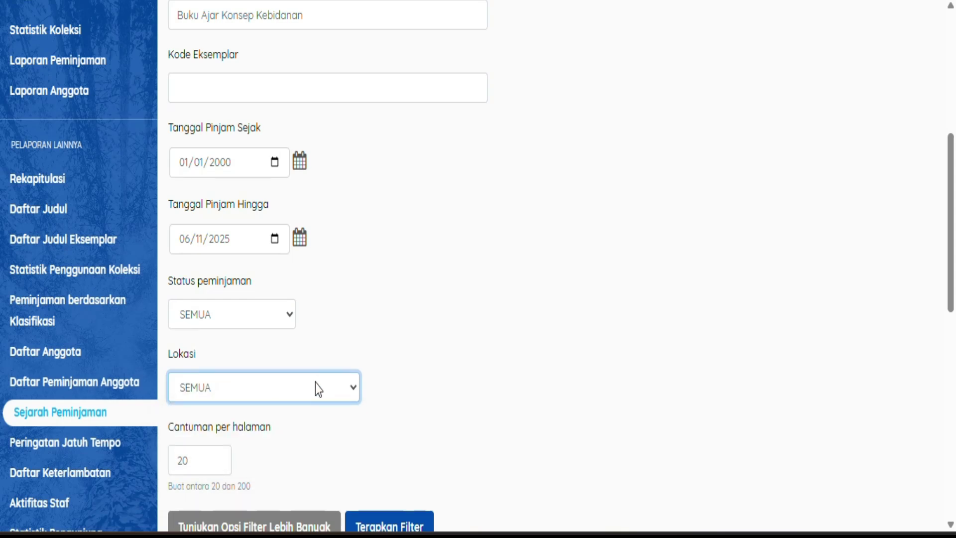
- Set the number of records per page to 200 for the loan history report
scroll(316, 385, "down", 3)
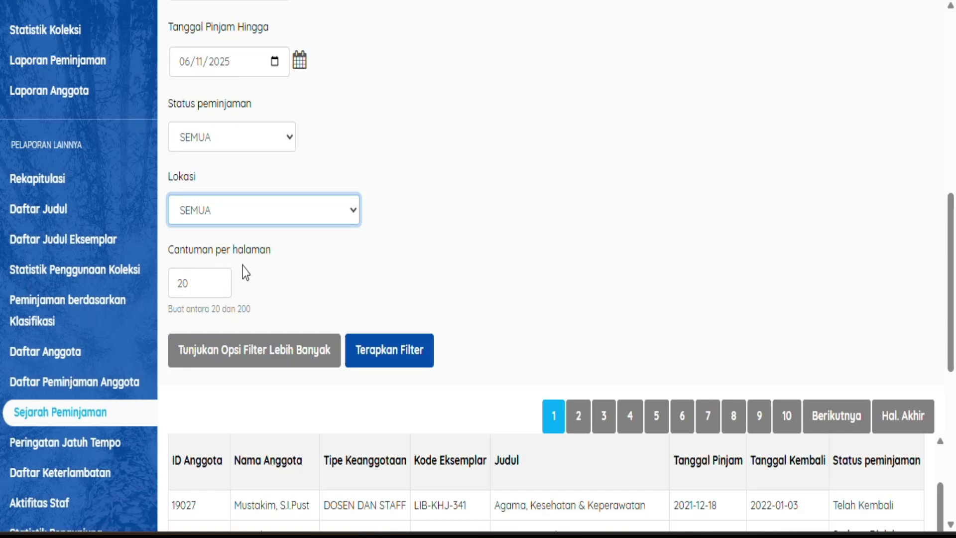
left_click(201, 283)
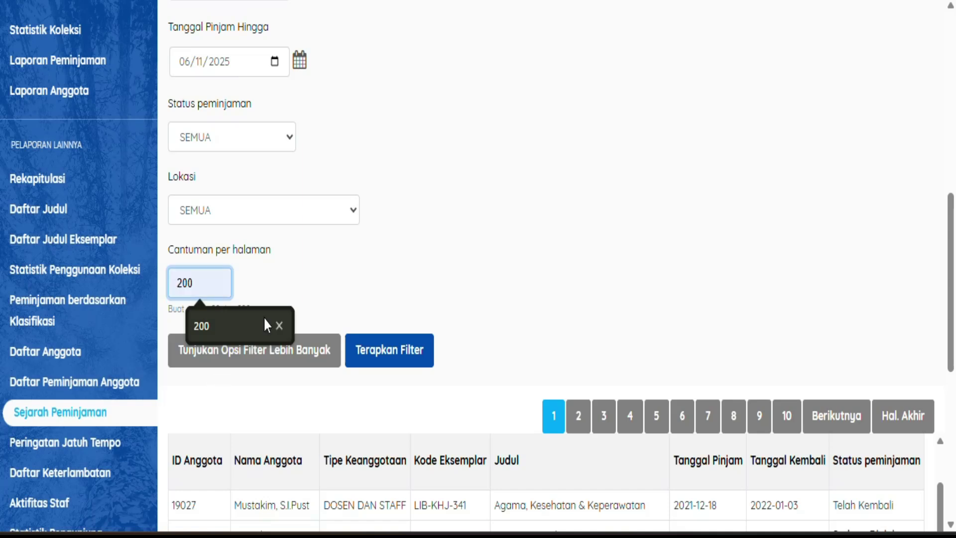
left_click(219, 330)
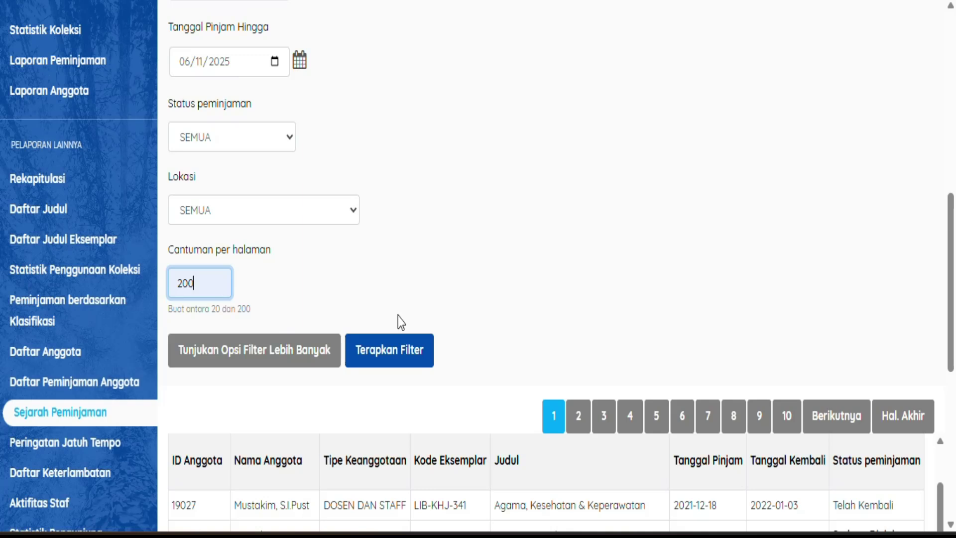
scroll(324, 217, "up", 5)
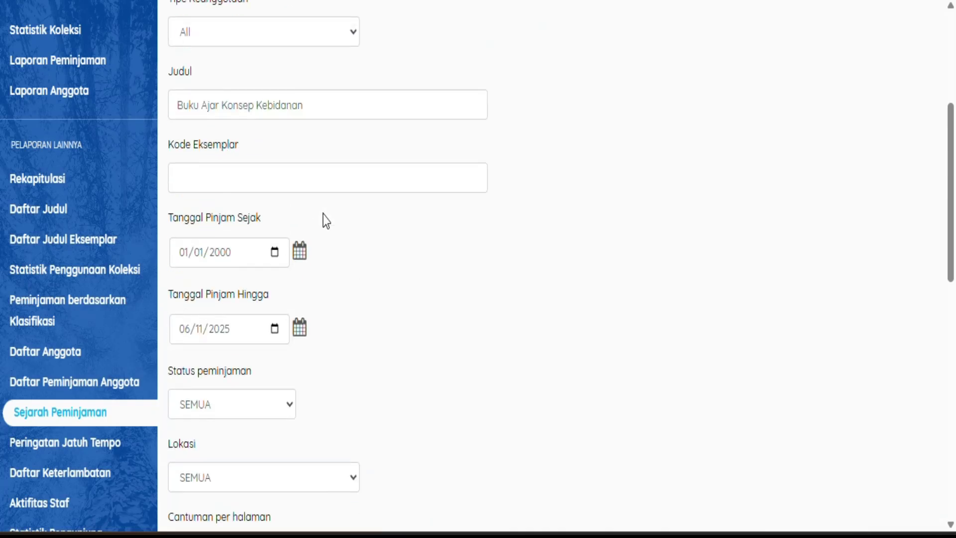
- Apply the loan history filter for the title Buku Ajar Konsep Kebidanan
scroll(323, 214, "down", 7)
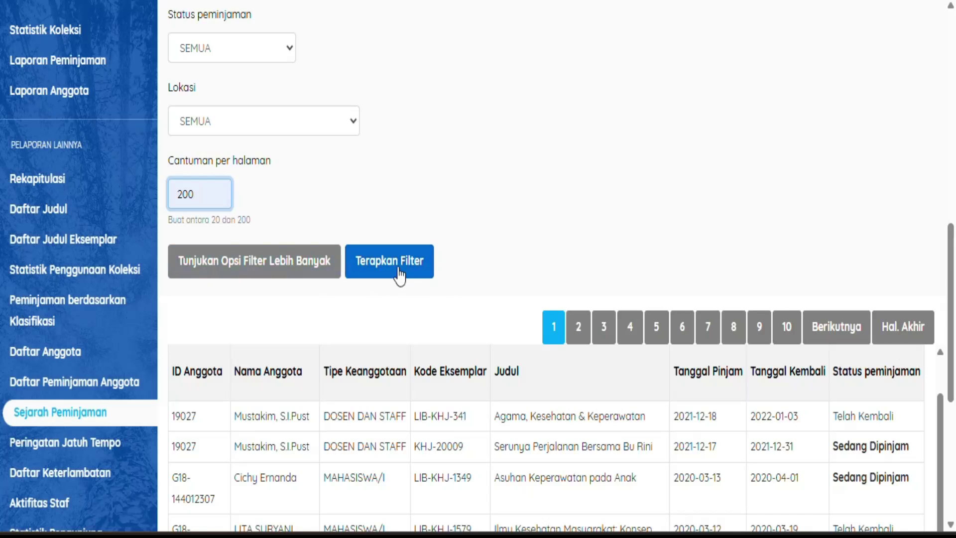
left_click(399, 273)
scroll(483, 324, "down", 2)
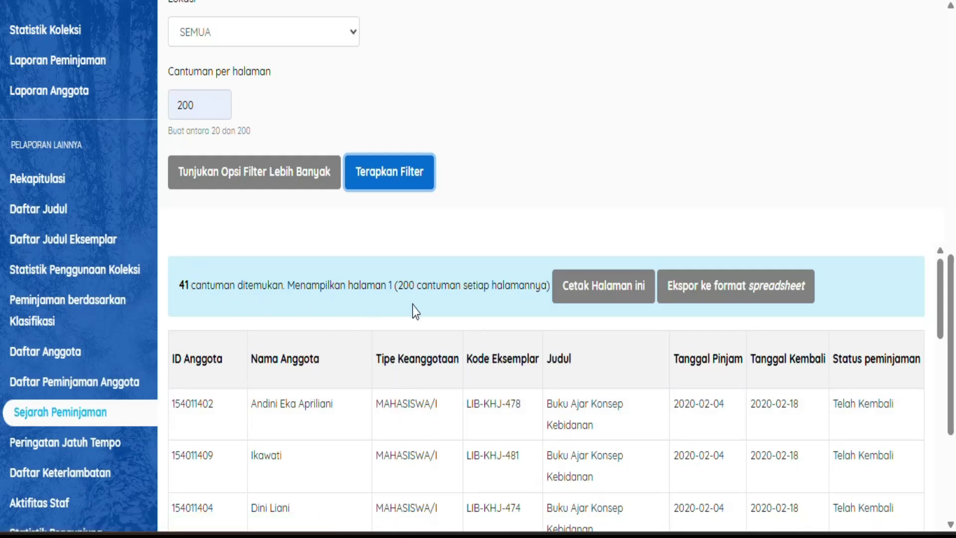
- Review the full list of loan records for Buku Ajar Konsep Kebidanan, checking borrowers, item codes, loan dates and statuses
scroll(328, 338, "down", 2)
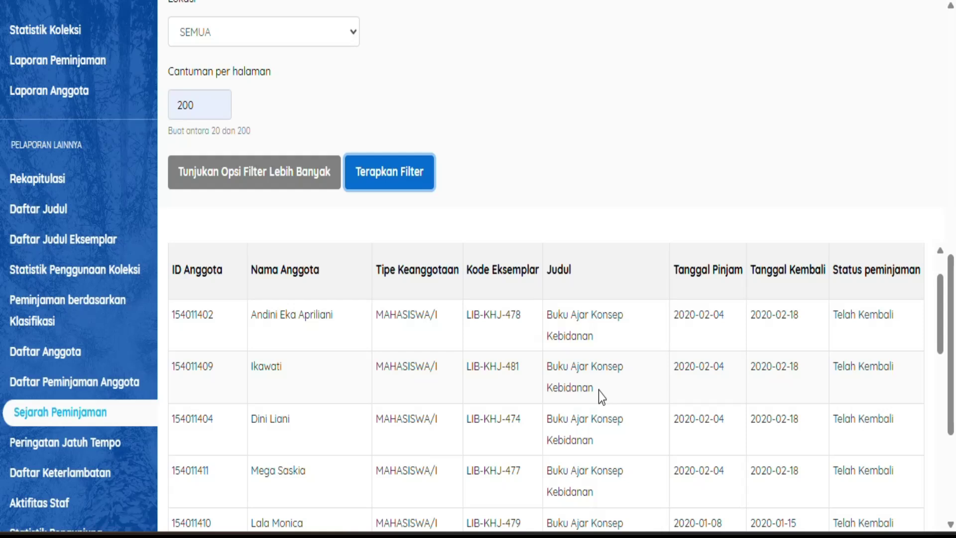
scroll(580, 363, "down", 3)
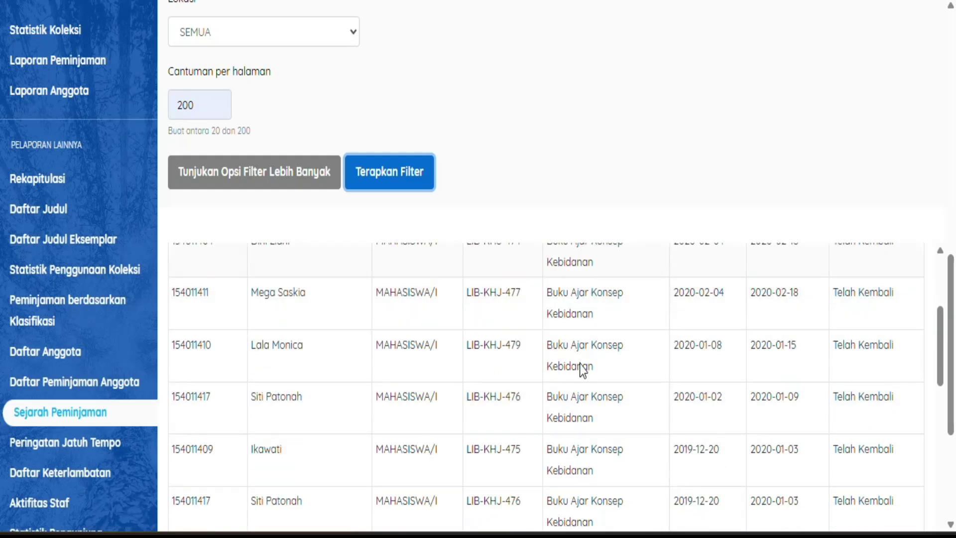
scroll(582, 369, "down", 2)
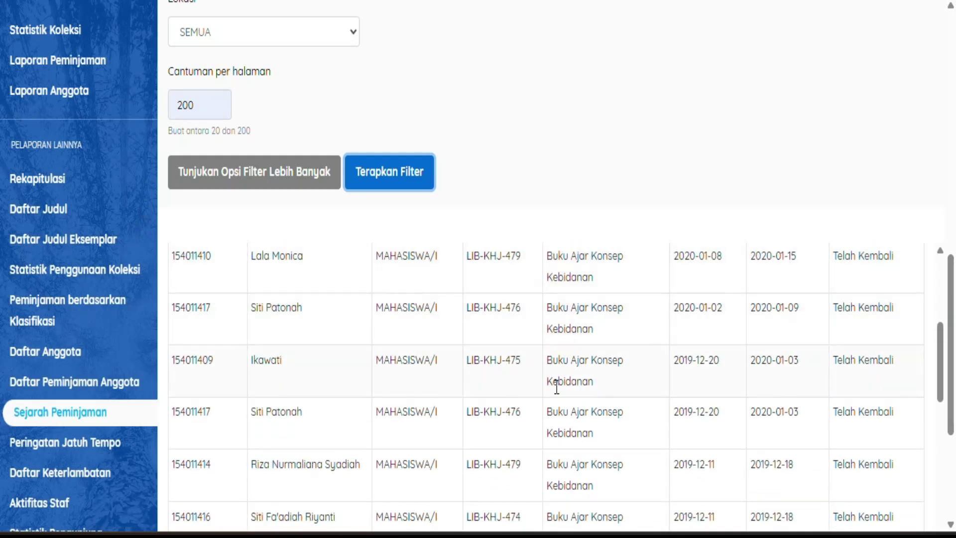
scroll(562, 393, "down", 4)
scroll(568, 399, "down", 4)
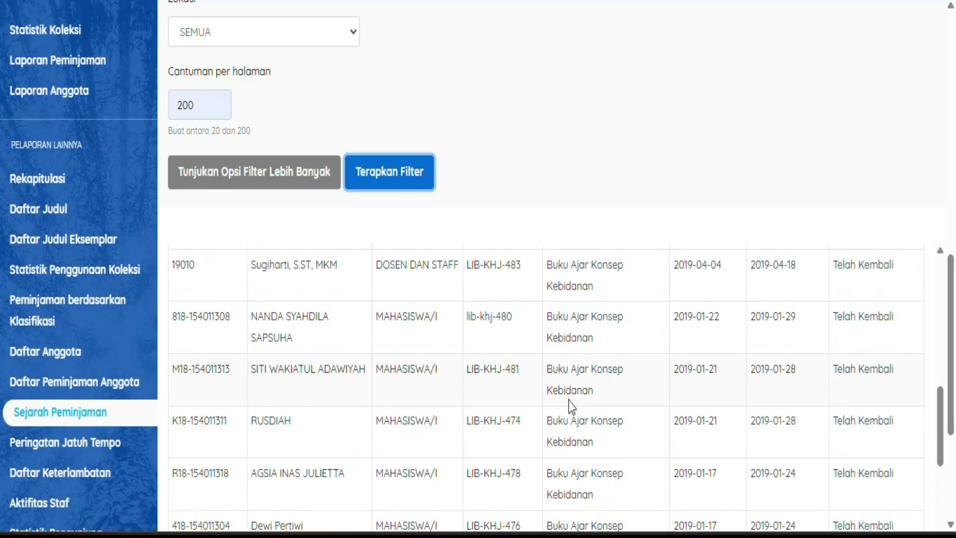
scroll(583, 403, "down", 2)
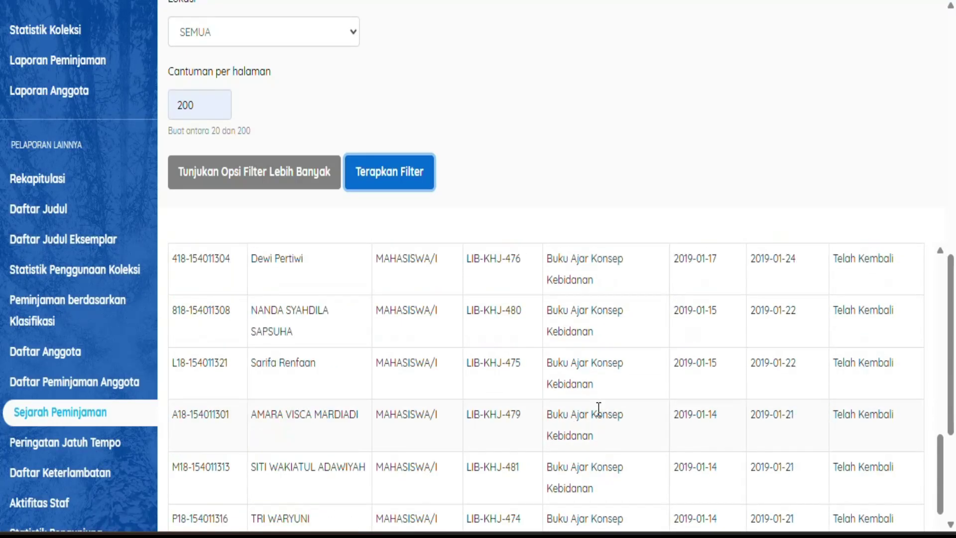
scroll(598, 408, "down", 2)
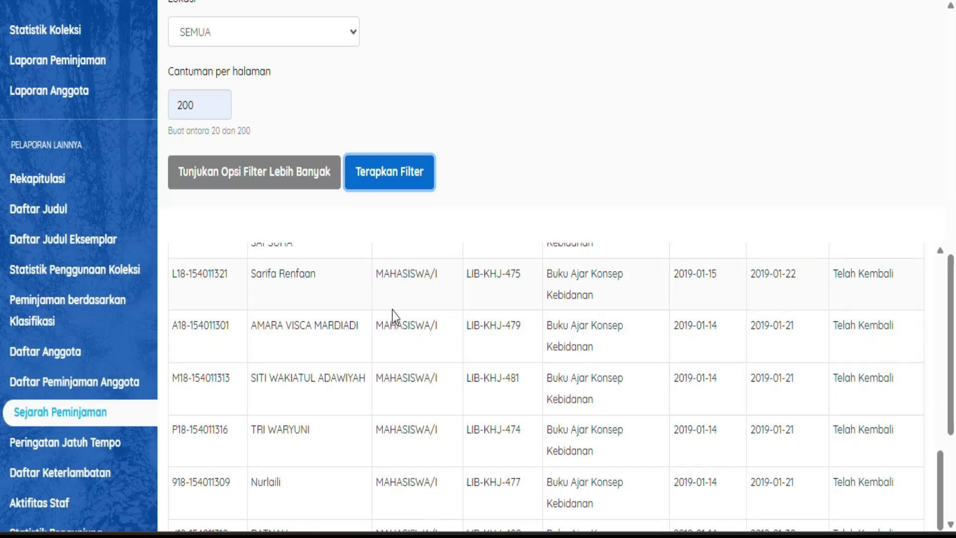
scroll(598, 396, "down", 5)
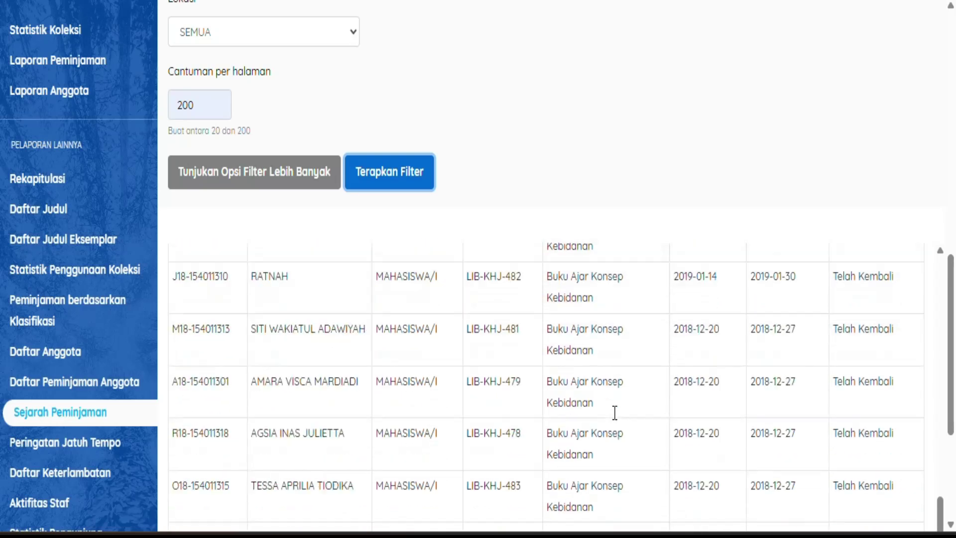
scroll(614, 412, "down", 9)
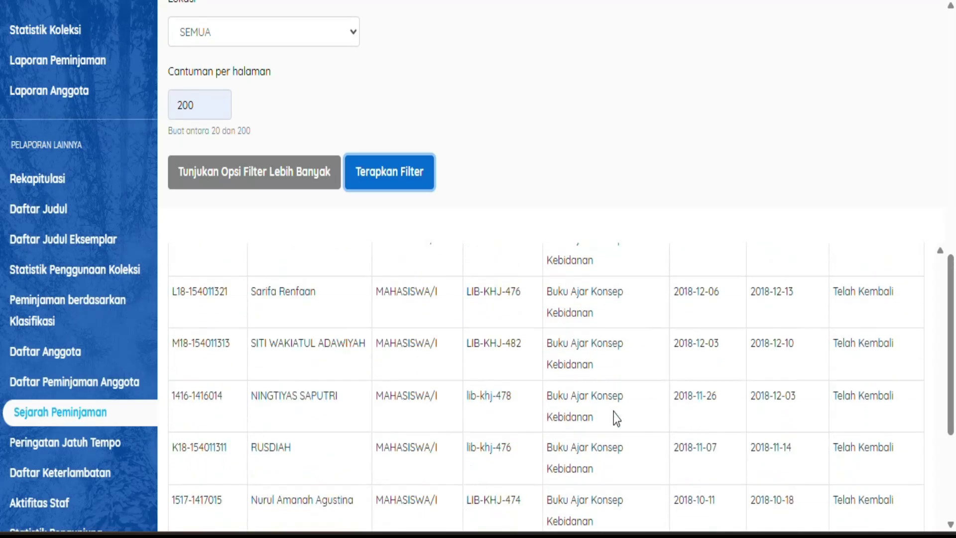
scroll(616, 419, "down", 1)
scroll(594, 506, "down", 4)
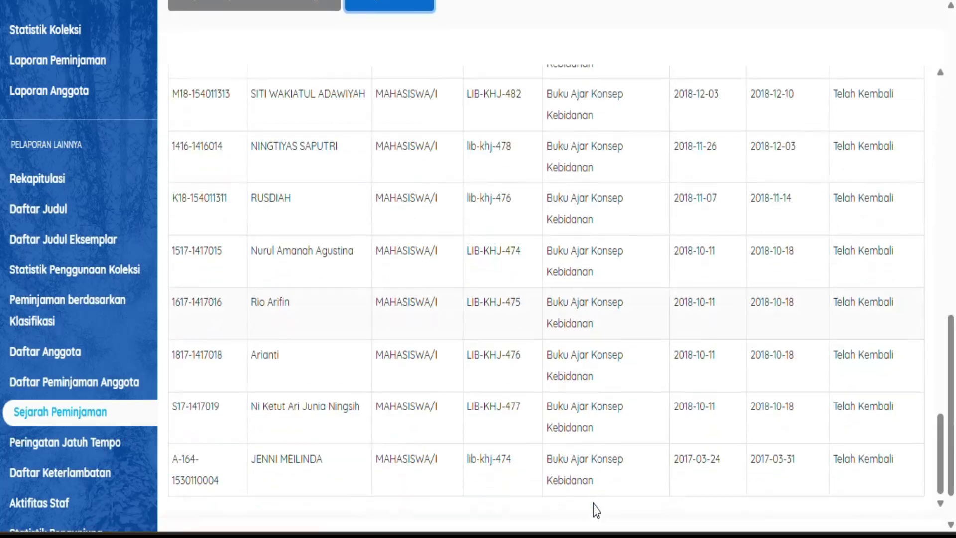
scroll(598, 478, "down", 1)
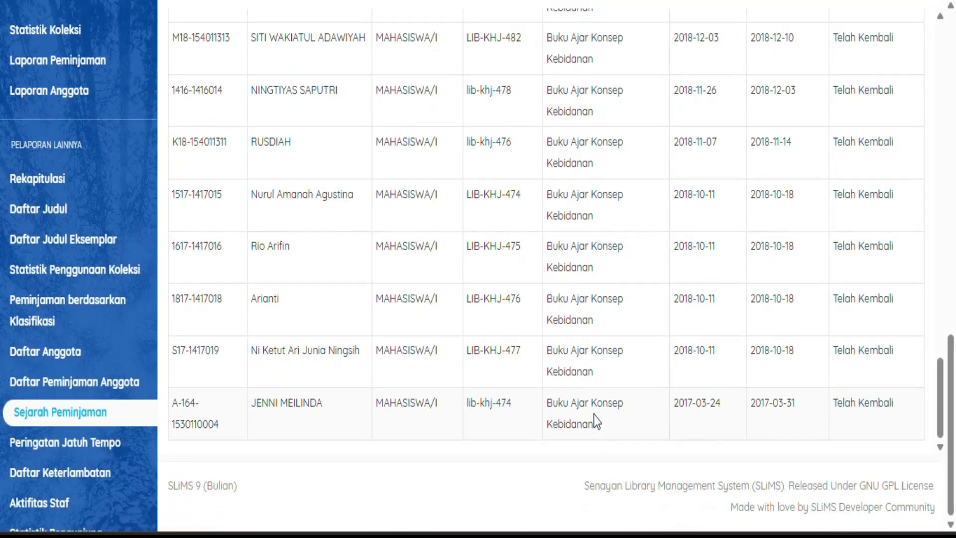
scroll(606, 400, "up", 15)
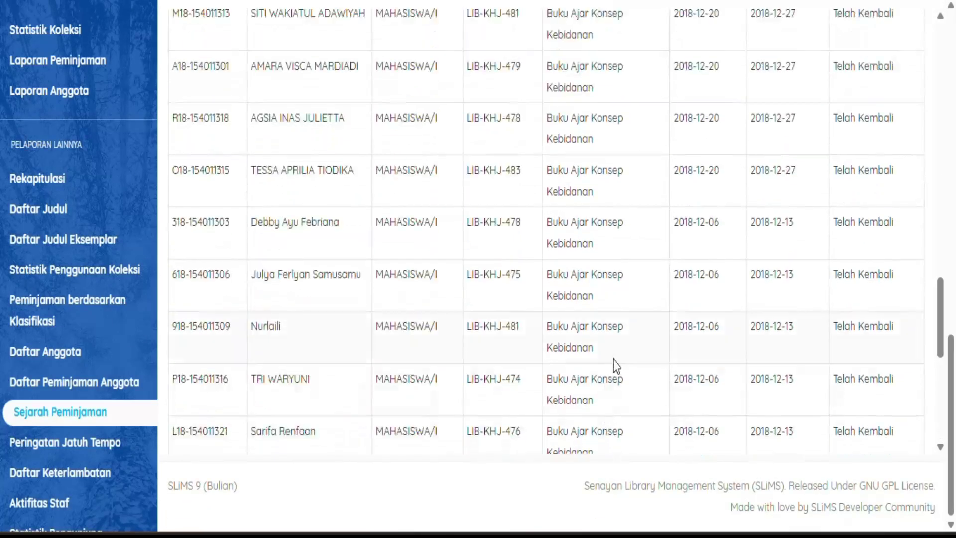
scroll(606, 320, "up", 10)
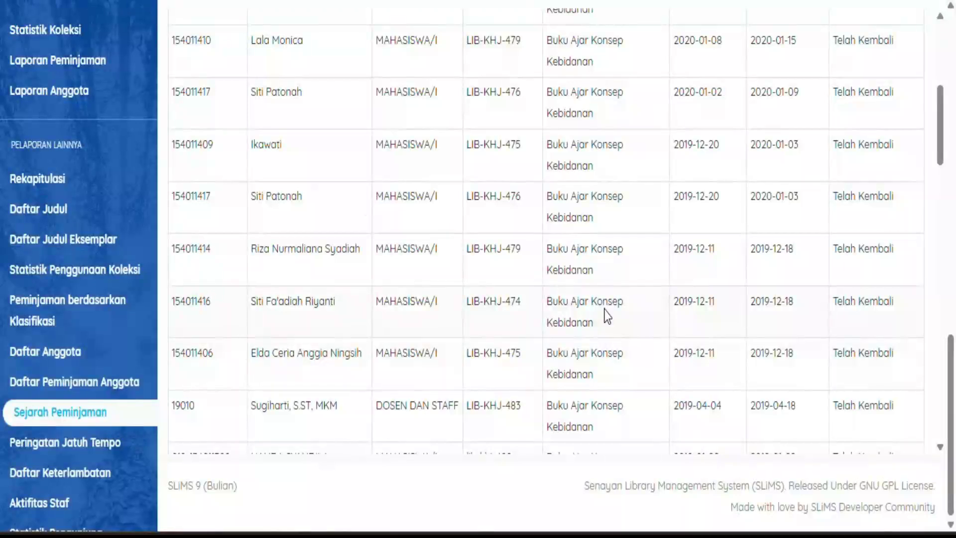
scroll(605, 309, "up", 2)
scroll(605, 310, "up", 2)
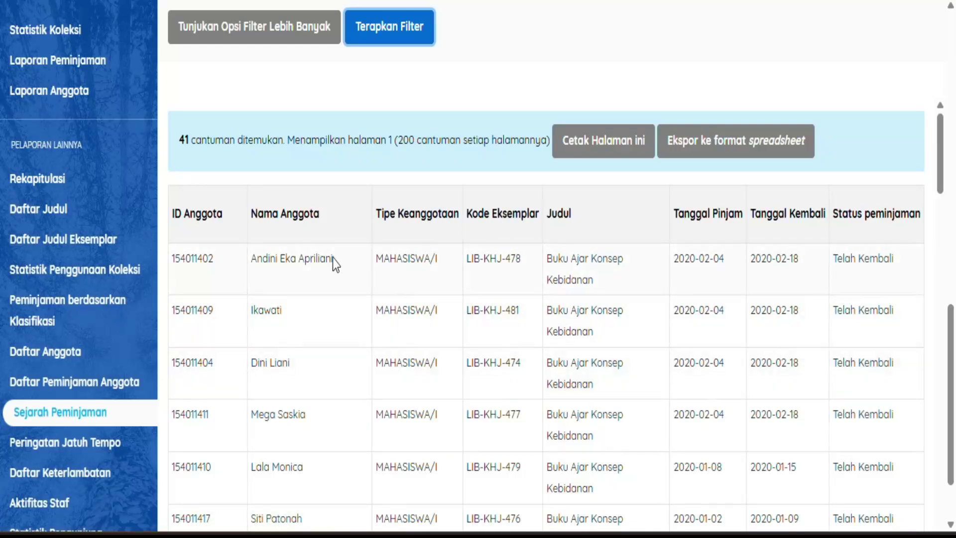
- Shorten the title filter of the loan history report to Konsep Kebidanan
scroll(320, 230, "up", 14)
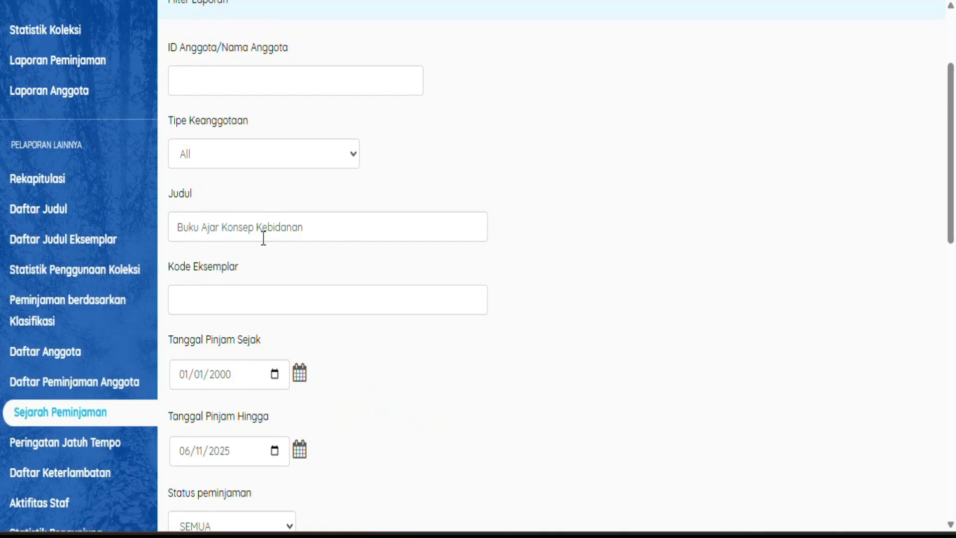
left_click(222, 228)
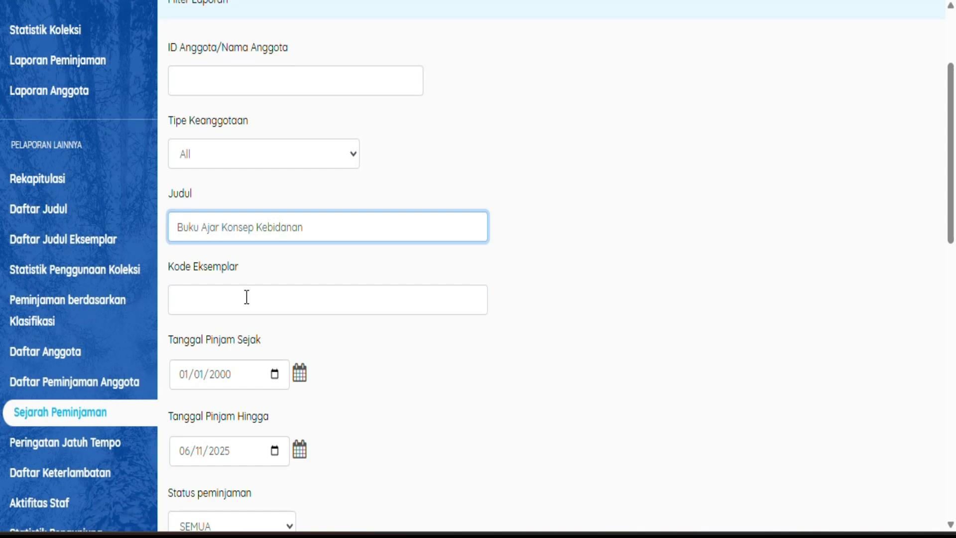
key("BackSpace")
key("BackSpace")
key("BackSpace")
key("BackSpace")
key("BackSpace")
key("BackSpace")
key("BackSpace")
key("BackSpace")
key("BackSpace")
key("BackSpace")
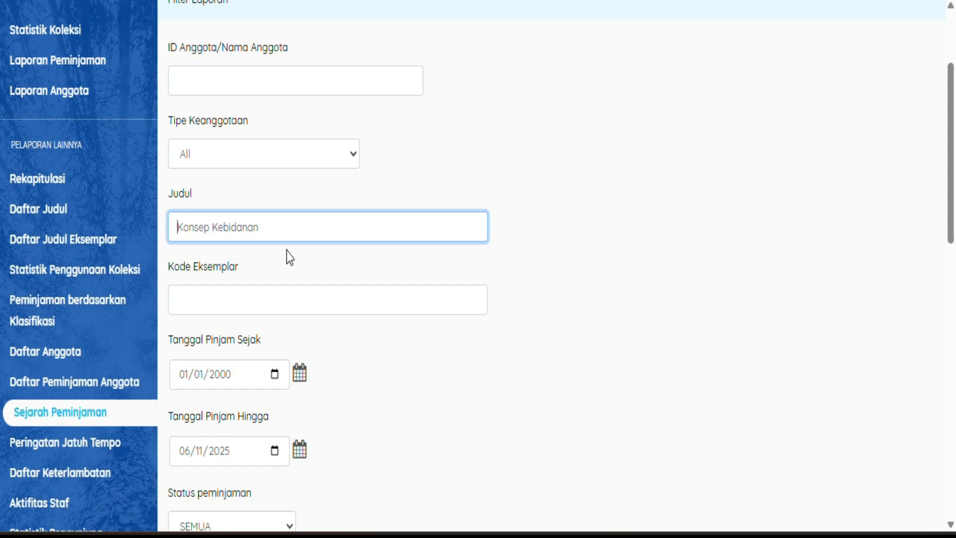
left_click(268, 235)
- Apply the loan history filter with the shortened title
scroll(367, 275, "down", 4)
scroll(258, 231, "down", 6)
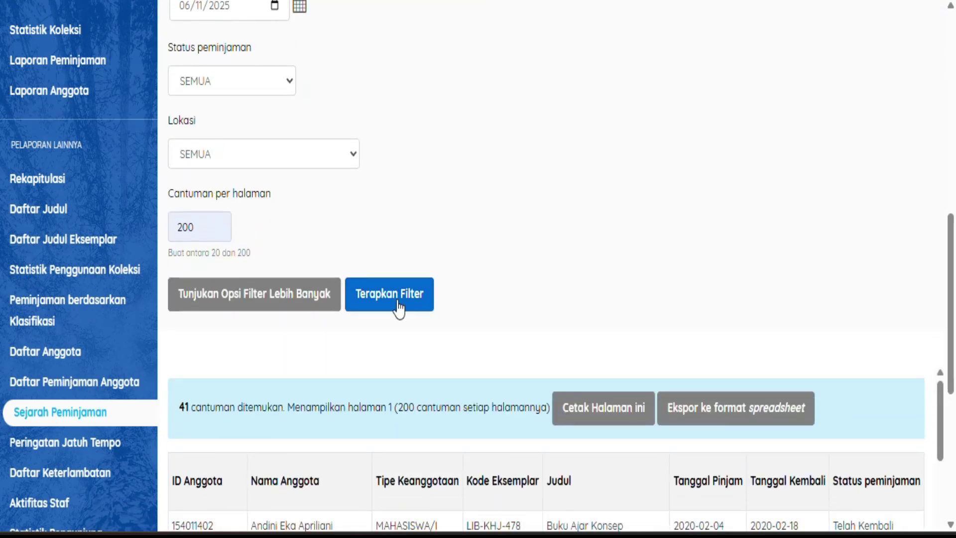
left_click(400, 309)
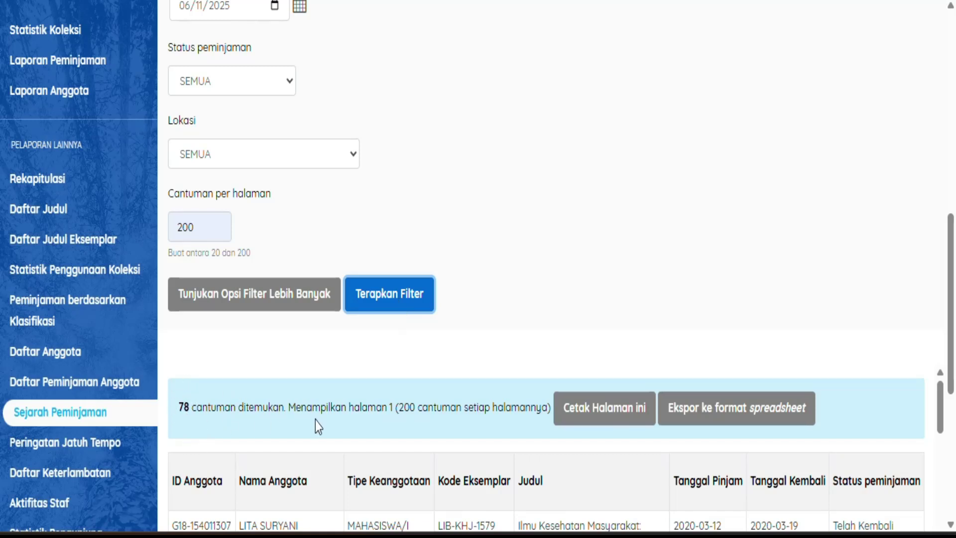
- Examine the loan records matching Konsep Kebidanan to see which different book titles the filter includes
scroll(472, 394, "down", 2)
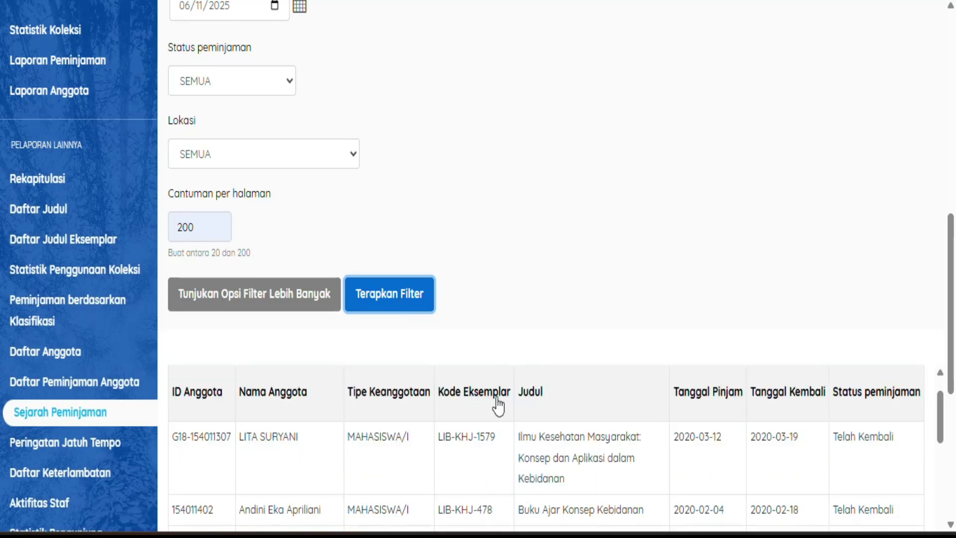
scroll(533, 446, "down", 2)
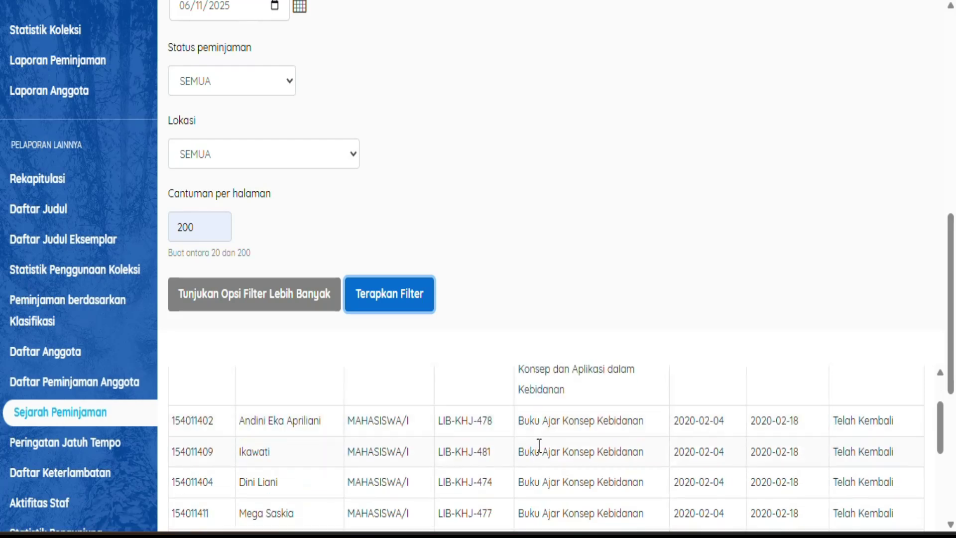
scroll(576, 446, "up", 2)
scroll(578, 443, "down", 2)
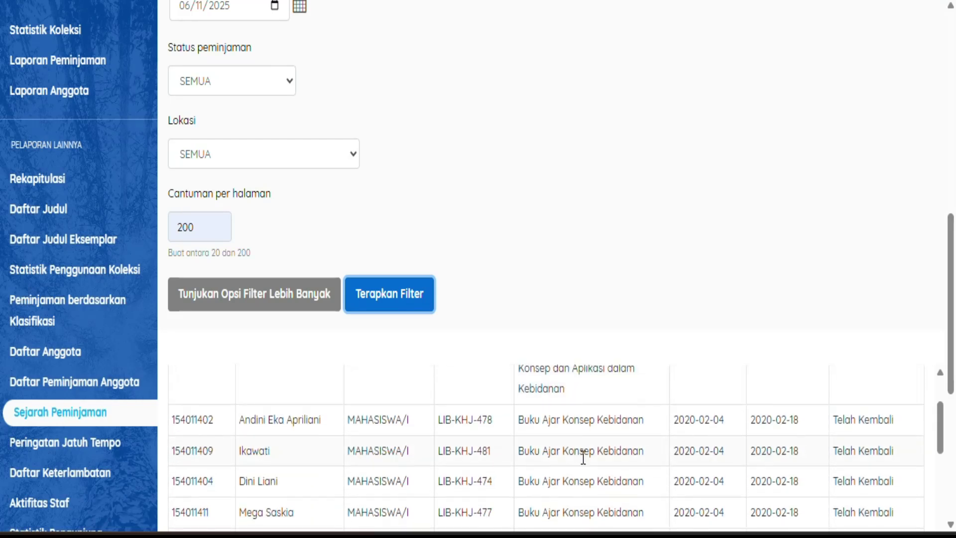
scroll(583, 457, "down", 2)
scroll(587, 461, "down", 2)
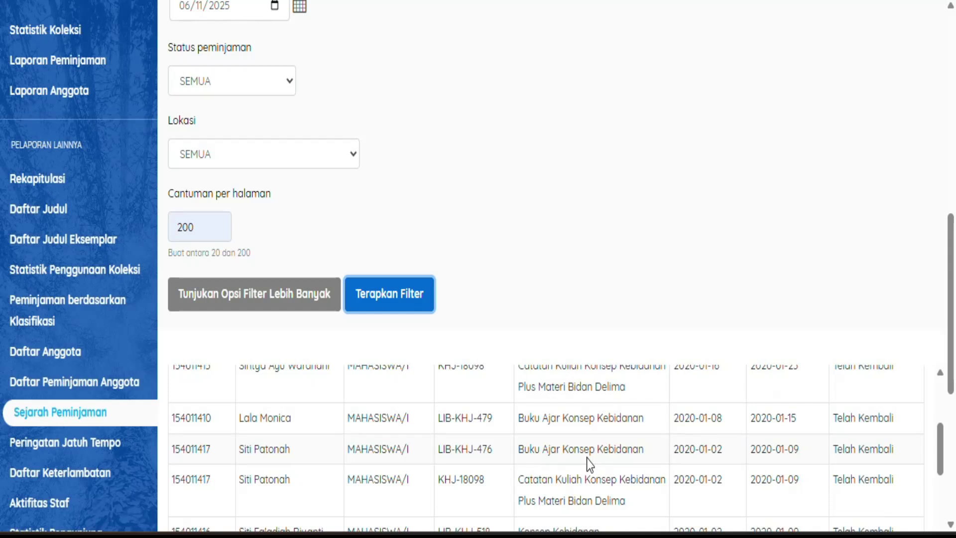
scroll(586, 459, "down", 8)
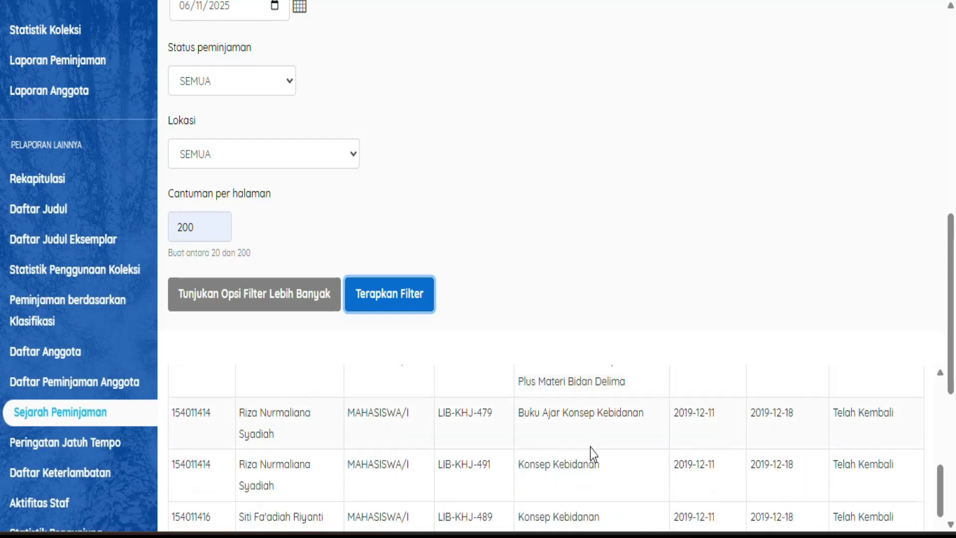
scroll(594, 451, "down", 2)
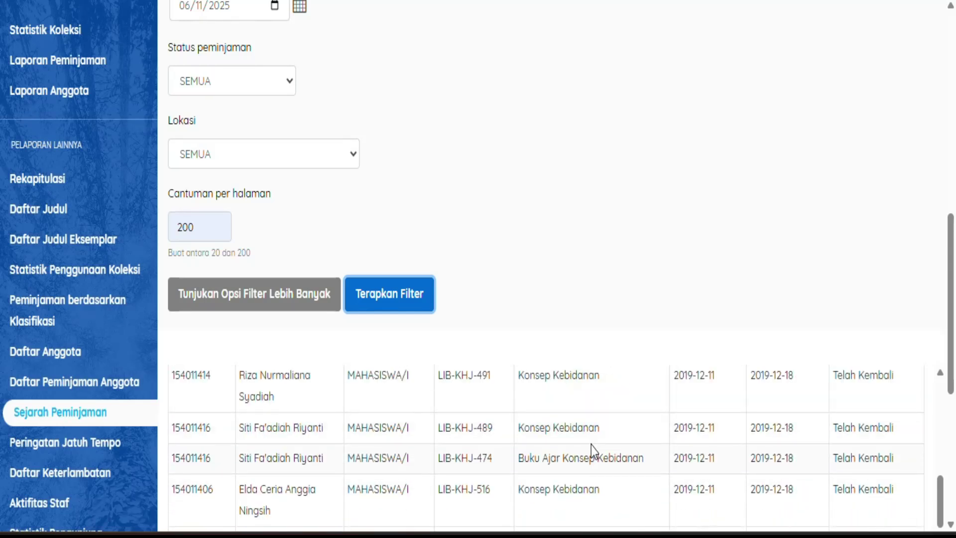
scroll(591, 451, "down", 4)
scroll(595, 421, "down", 7)
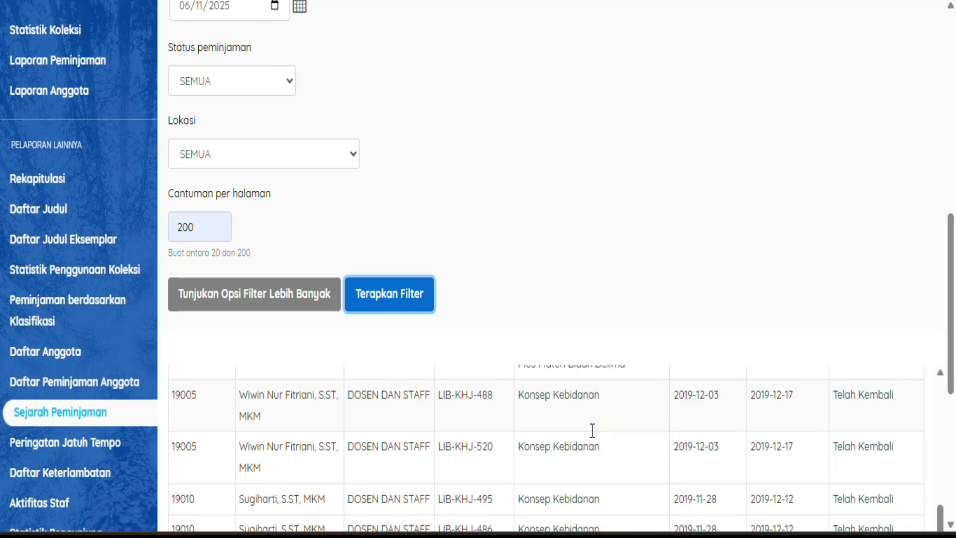
scroll(590, 434, "up", 10)
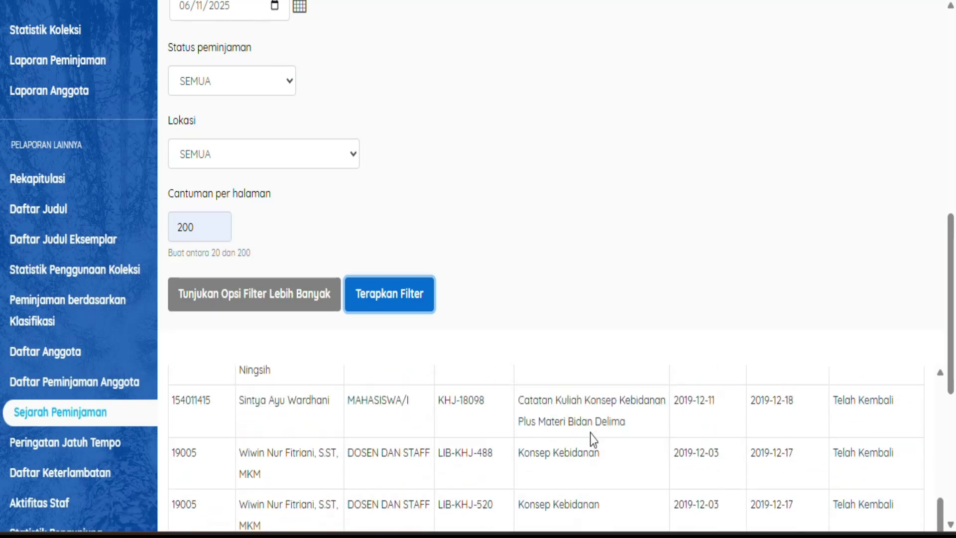
scroll(592, 422, "up", 5)
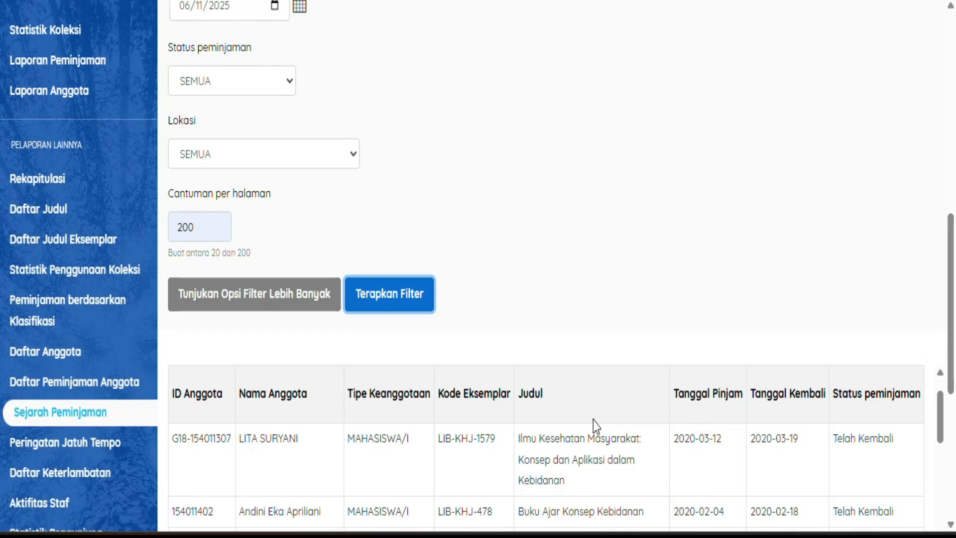
scroll(593, 420, "up", 2)
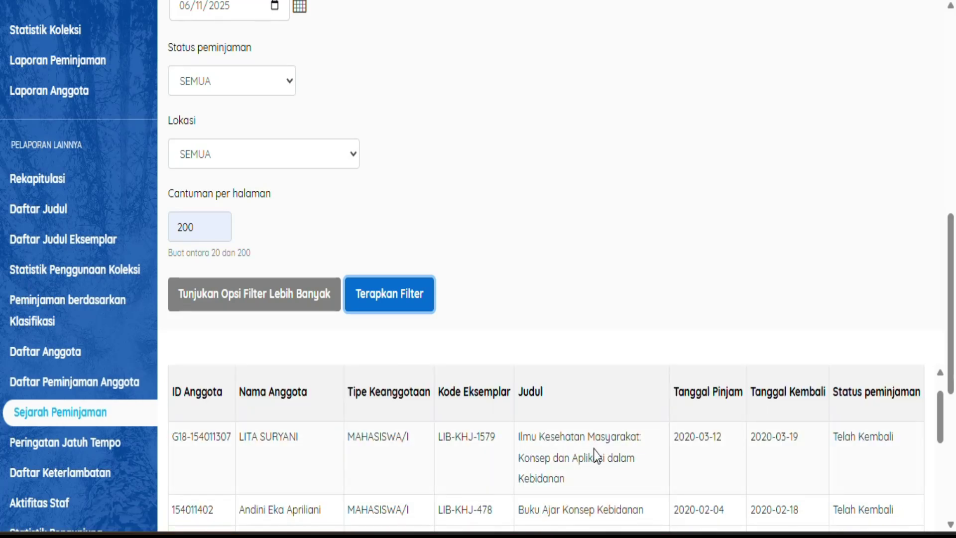
- Compare the wording of the first listed titles with the title filter, highlighting the word Ilmu in the first record's title
scroll(593, 450, "down", 4)
scroll(583, 459, "up", 4)
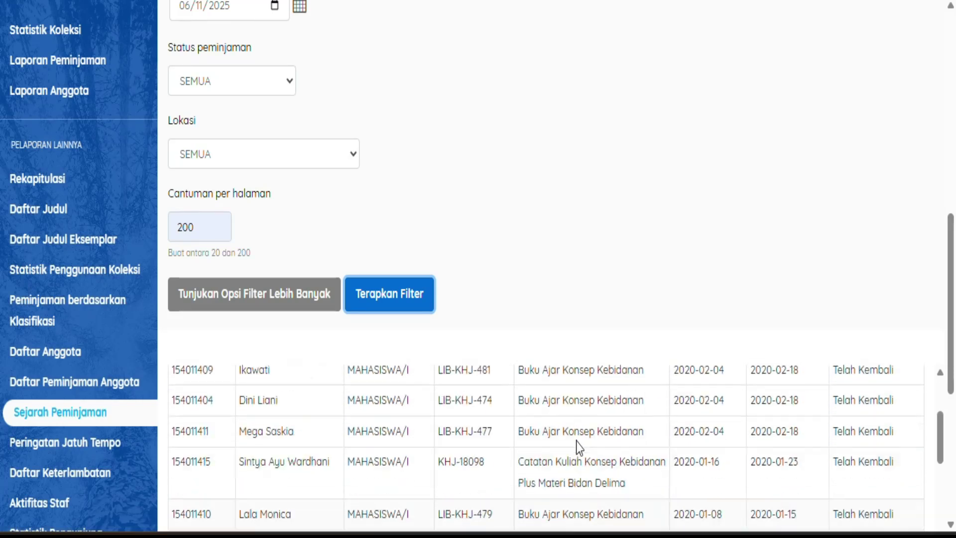
scroll(583, 459, "down", 4)
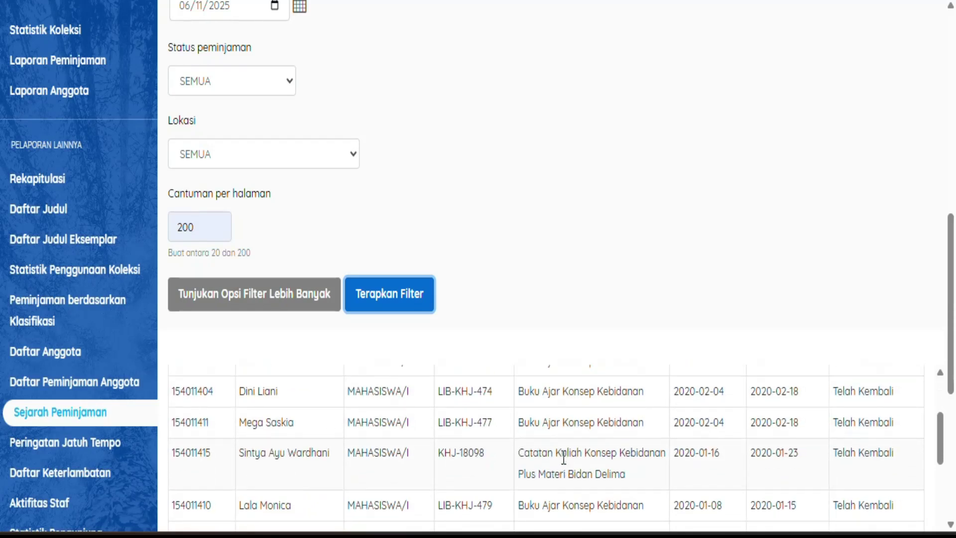
scroll(563, 457, "down", 2)
scroll(564, 458, "up", 5)
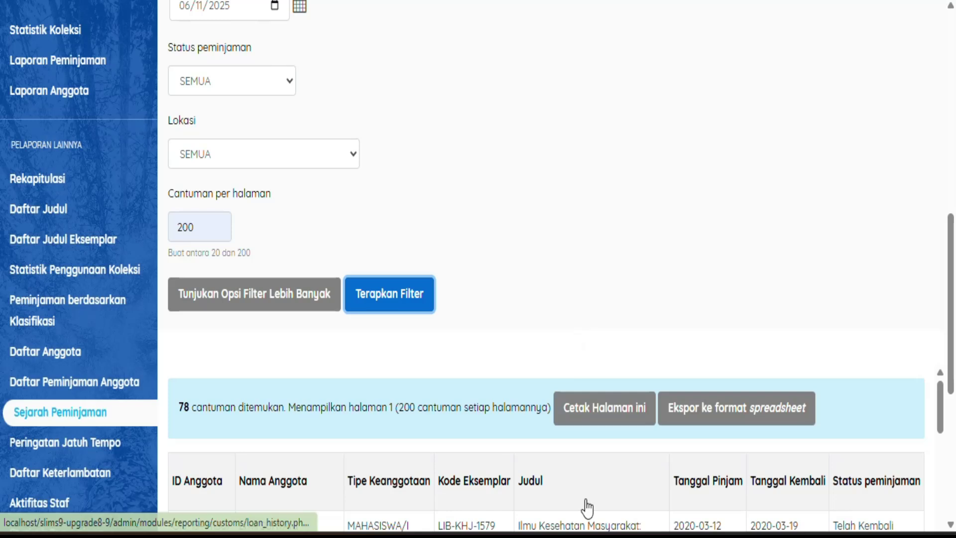
scroll(586, 498, "down", 2)
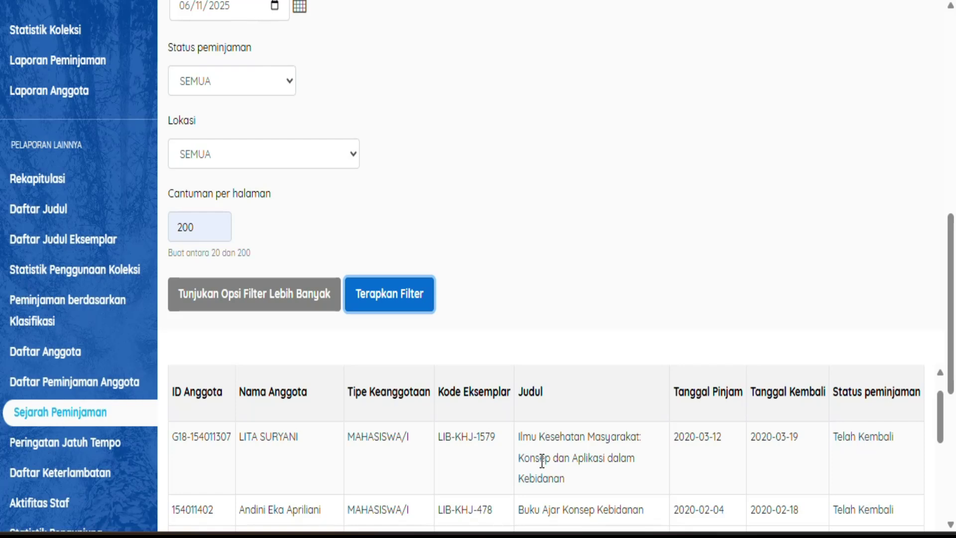
double_click(530, 438)
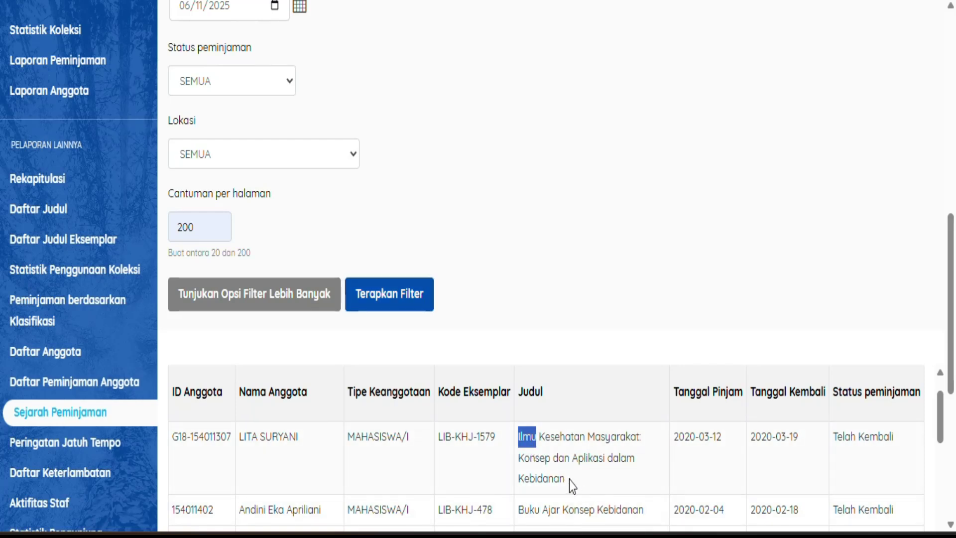
- Replace the title filter with the first record's full title, Ilmu Kesehatan Masyarakat: Konsep dan Aplikasi dalam Kebidanan, copied from the results
left_click(569, 480, "shift")
key("ctrl+c")
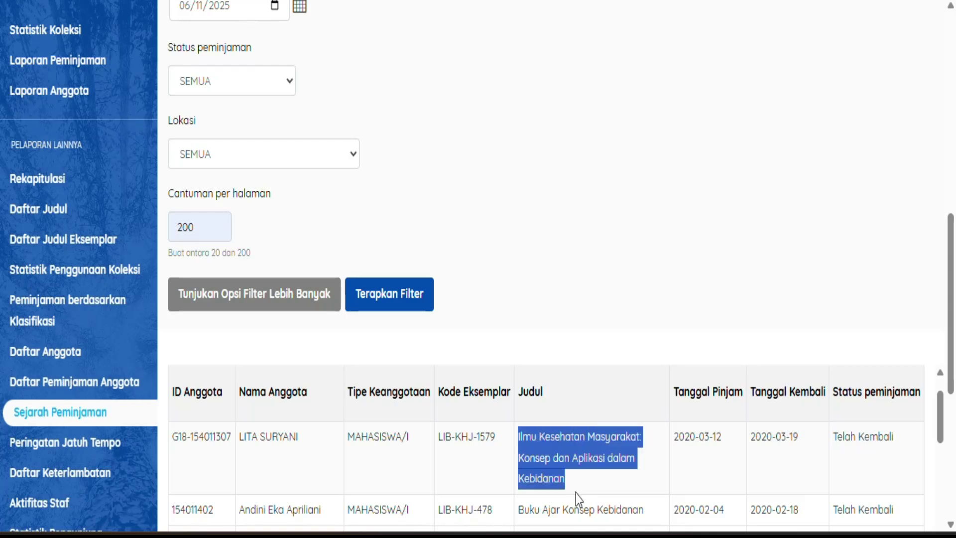
scroll(286, 295, "up", 9)
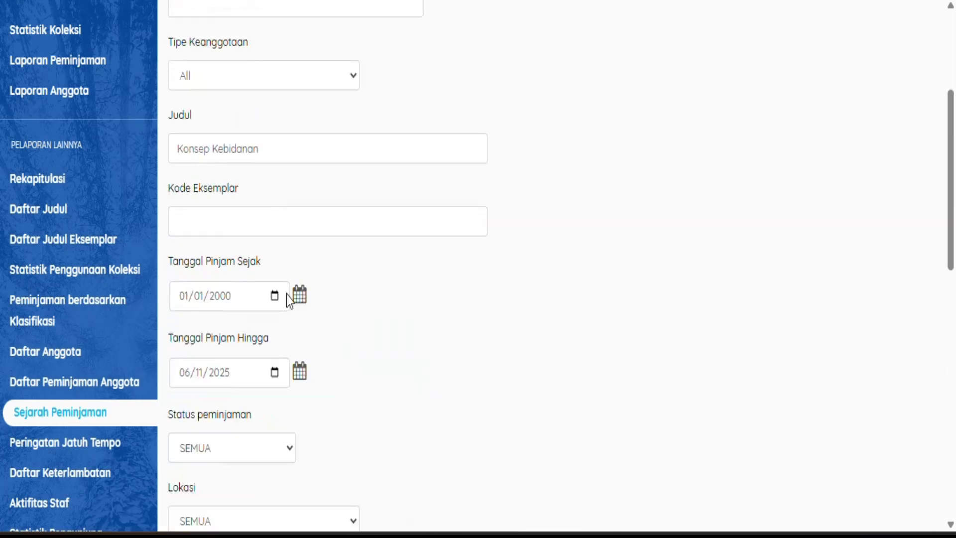
left_click_drag(276, 226, 147, 235)
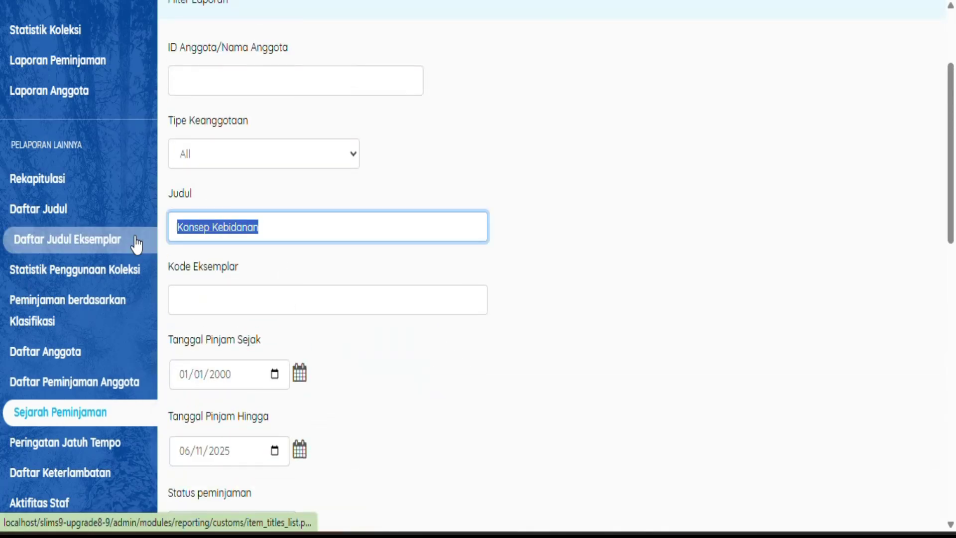
key("ctrl+v")
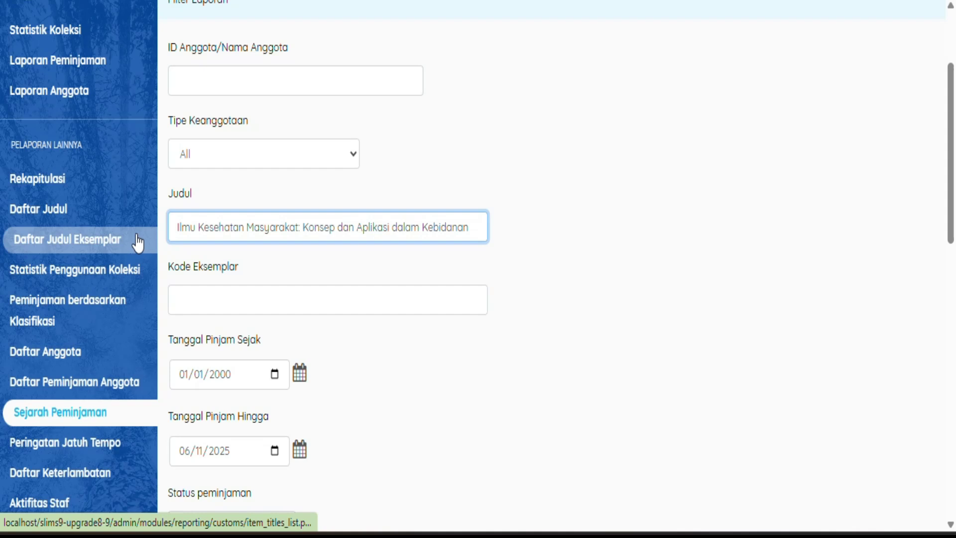
- Apply the loan history filter with the full title and review the members, item codes and dates in the matching records
scroll(324, 288, "down", 1)
scroll(338, 299, "down", 5)
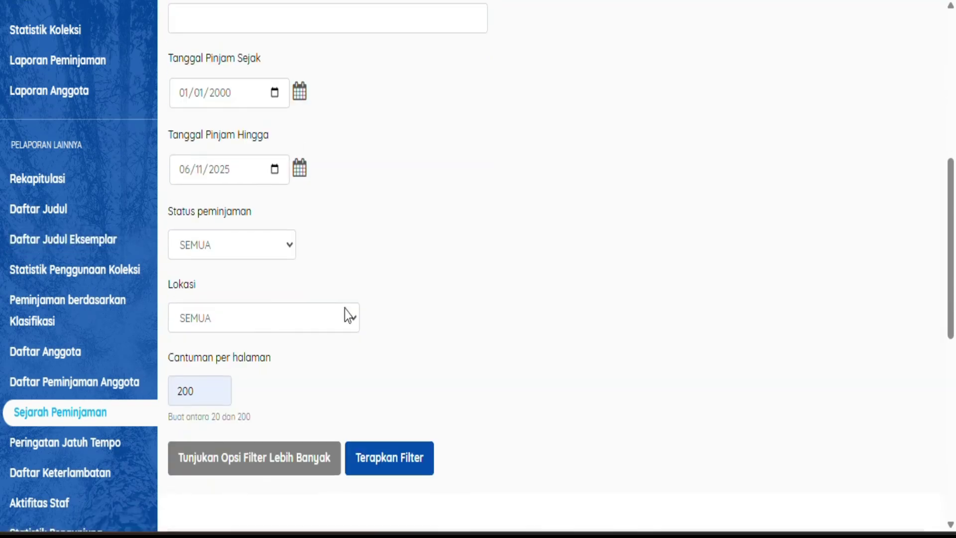
left_click(406, 376)
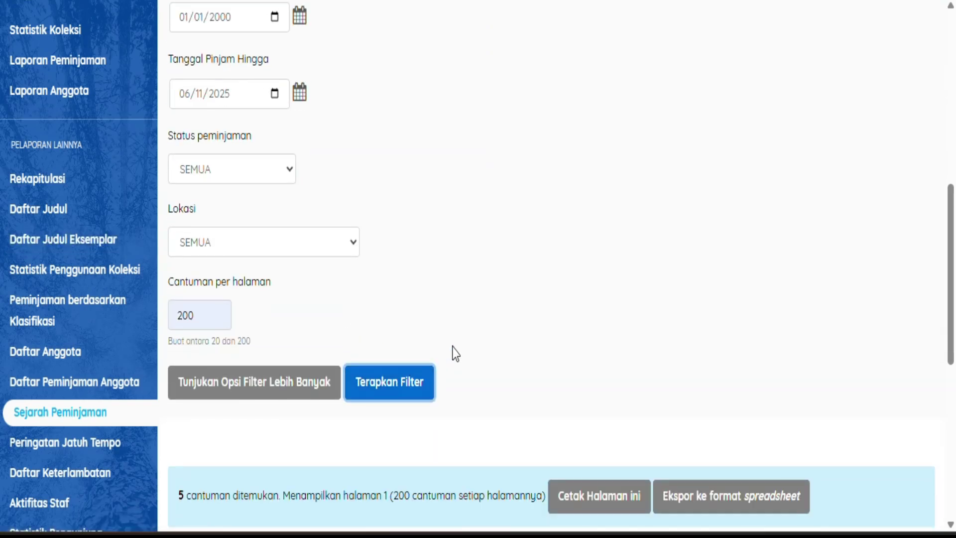
scroll(455, 348, "down", 7)
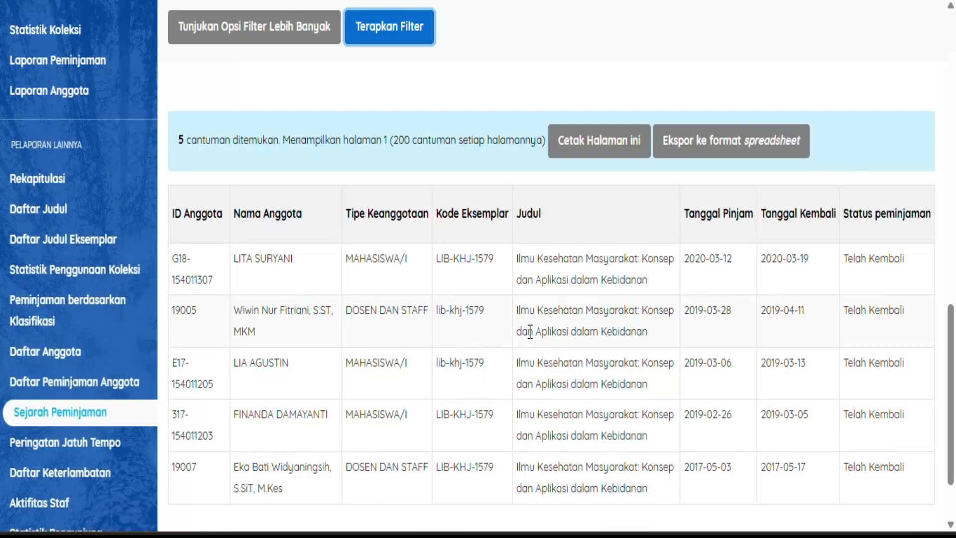
scroll(530, 332, "down", 2)
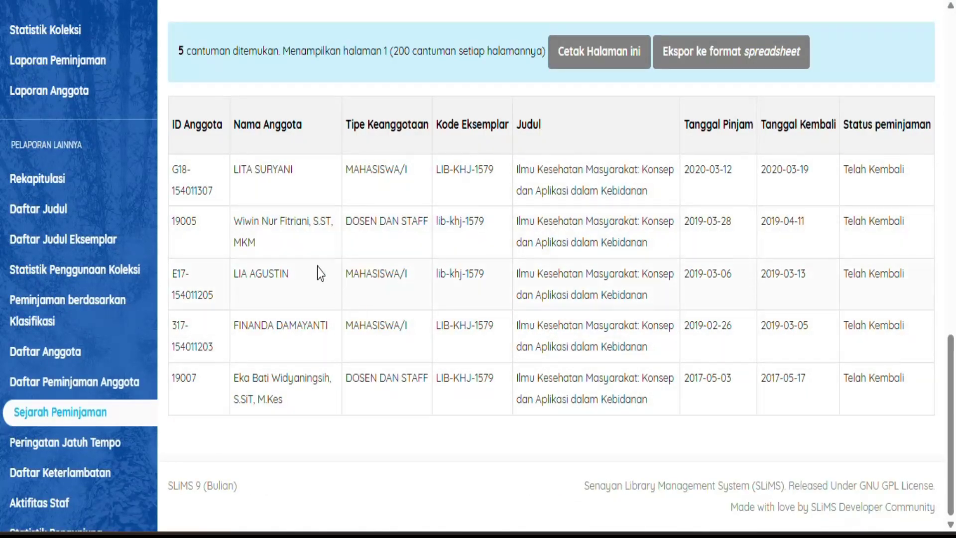
scroll(316, 253, "up", 2)
scroll(315, 254, "down", 2)
scroll(445, 264, "up", 2)
scroll(445, 264, "up", 2)
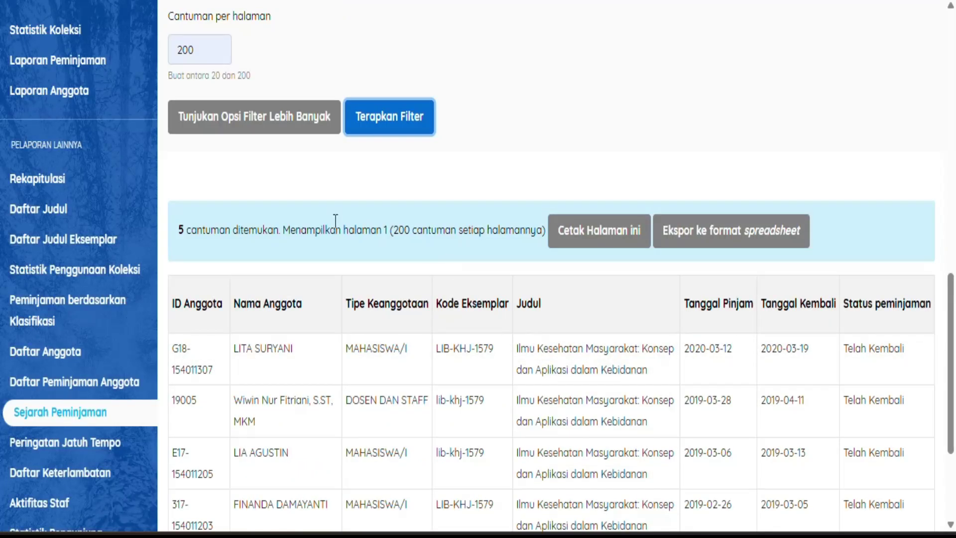
- Replace the title filter of the loan history report with Buku Ajar Konsep Kebidanan
scroll(335, 221, "up", 10)
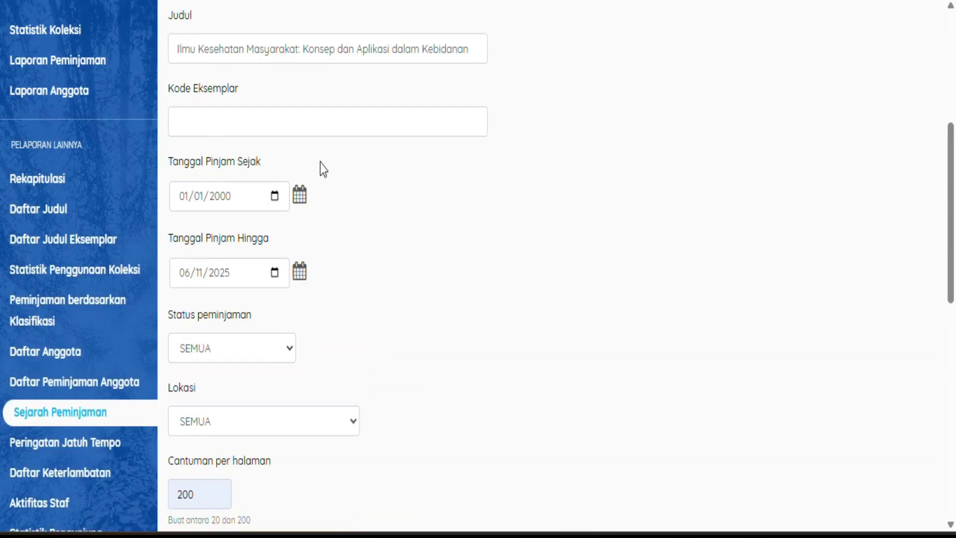
left_click(302, 49)
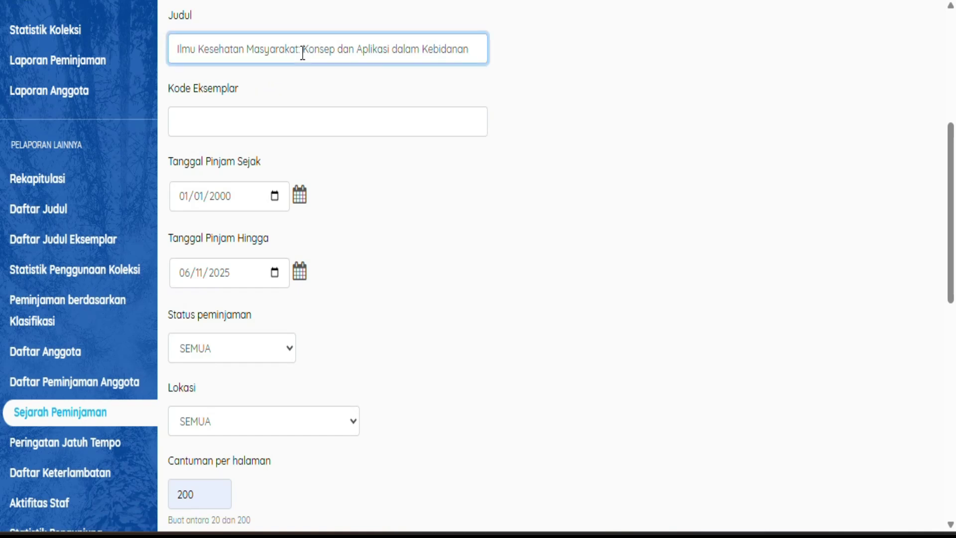
left_click_drag(302, 50, 140, 40)
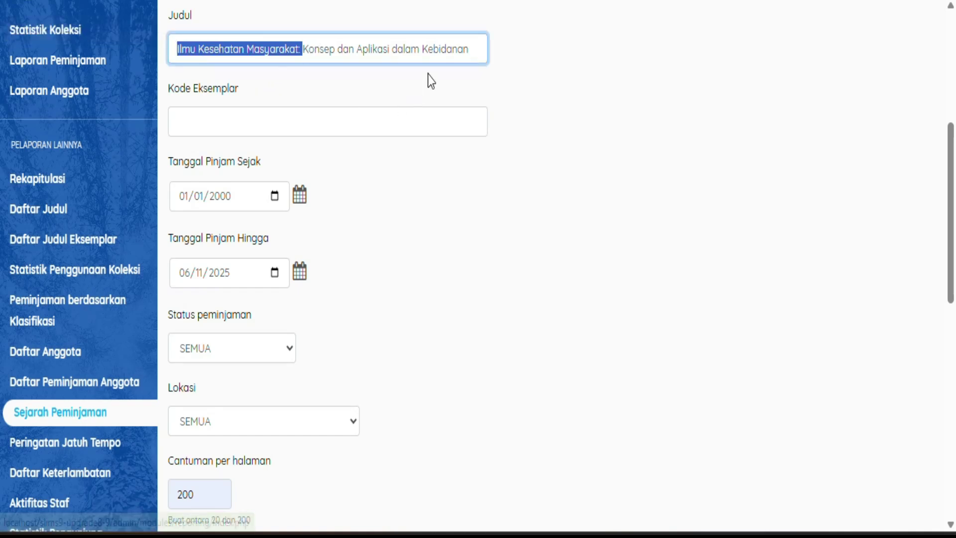
key("BackSpace")
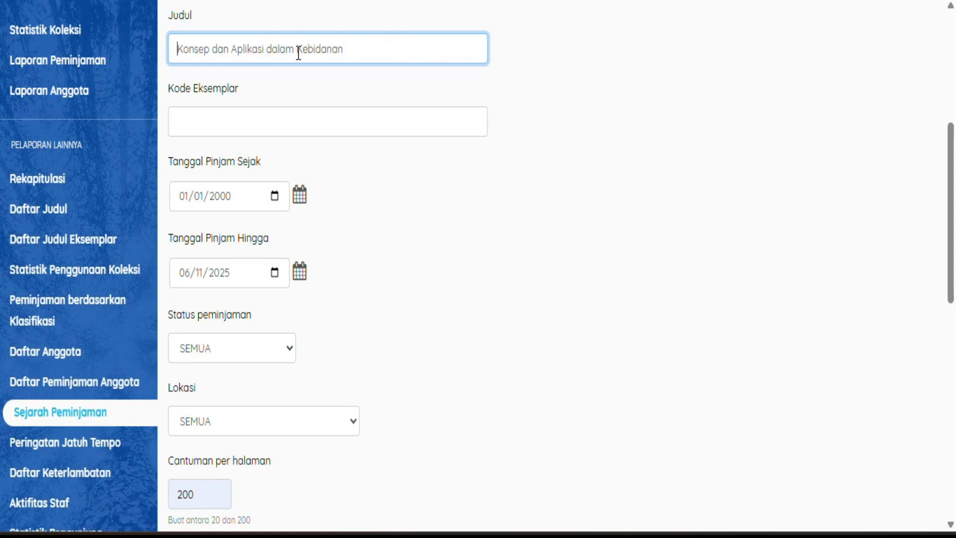
key("Delete")
key("Delete")
key("Delete")
key("Delete")
key("Delete")
key("Delete")
key("Delete")
key("Delete")
key("Delete")
key("Delete")
key("Delete")
key("Delete")
key("Delete")
key("Delete")
key("Delete")
key("Delete")
key("Delete")
key("Delete")
key("Delete")
key("Delete")
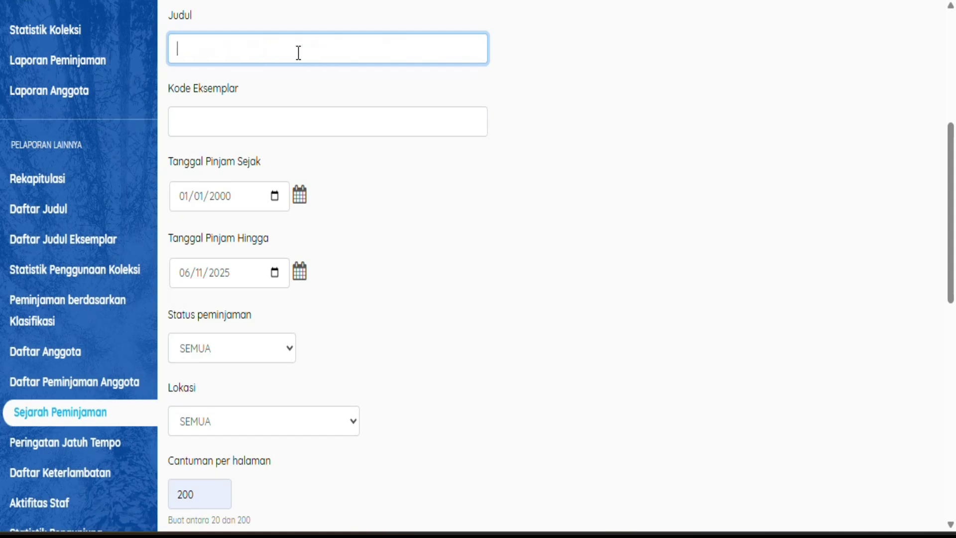
type("Buku Ajar Konsep")
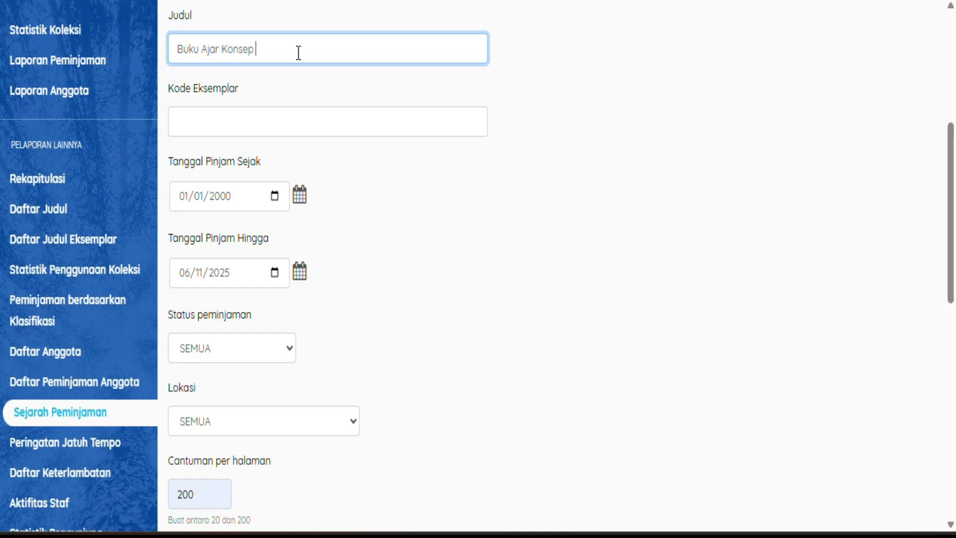
type(" Kebidanan")
- Apply the filter for Buku Ajar Konsep Kebidanan and check the titles in the resulting loan records
scroll(327, 256, "down", 5)
left_click(397, 298)
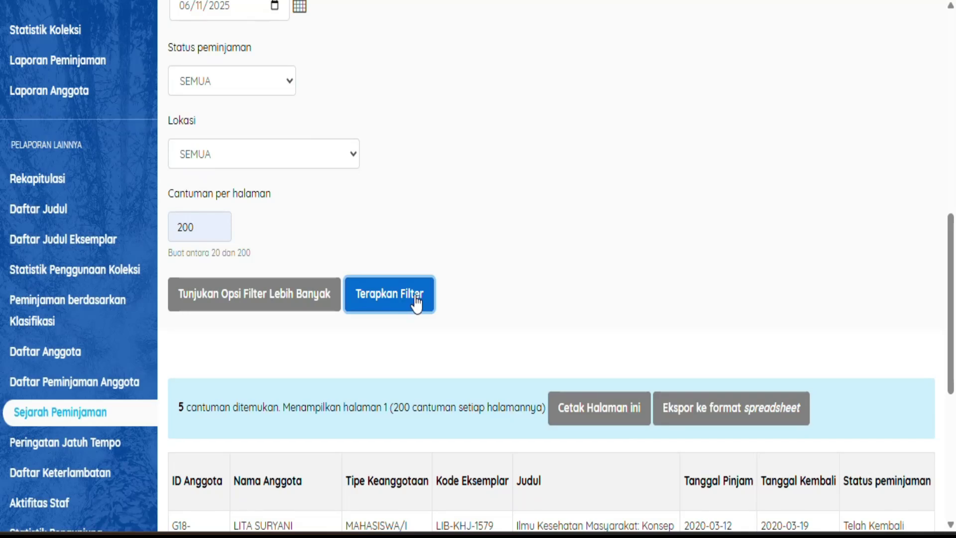
scroll(568, 289, "down", 3)
scroll(455, 397, "down", 7)
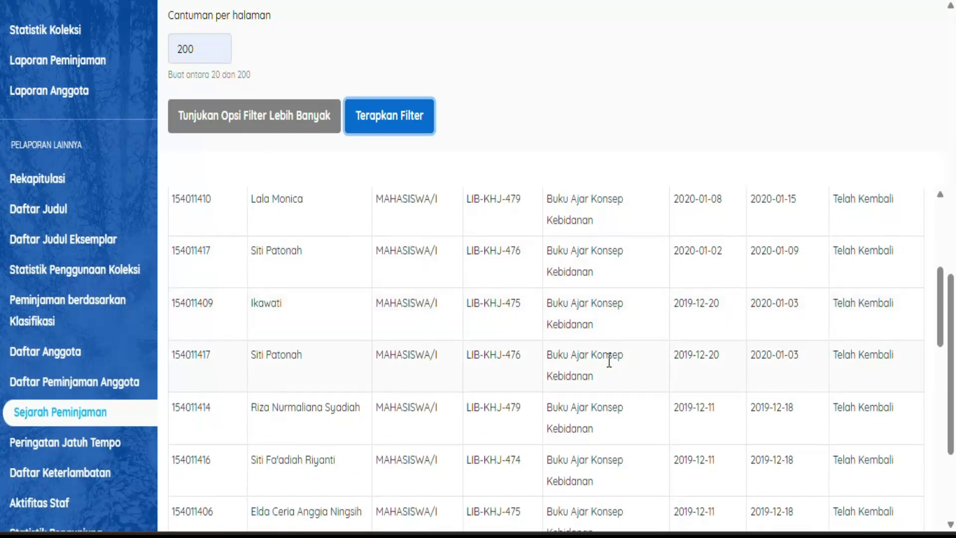
scroll(427, 348, "down", 2)
- Highlight the full wording in the title filter and review it together with the date, status and location filters
scroll(308, 312, "up", 9)
scroll(289, 218, "up", 10)
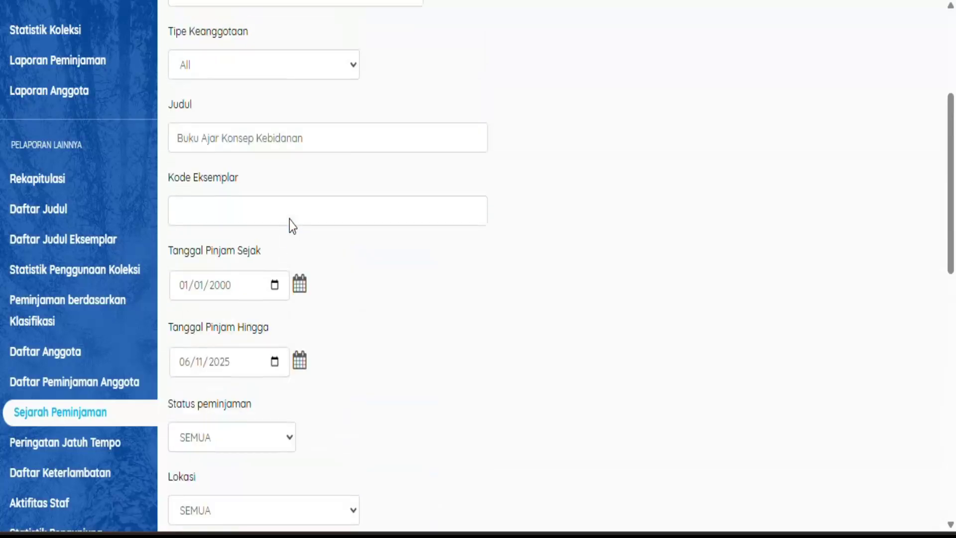
left_click(319, 141)
left_click_drag(319, 141, 175, 140)
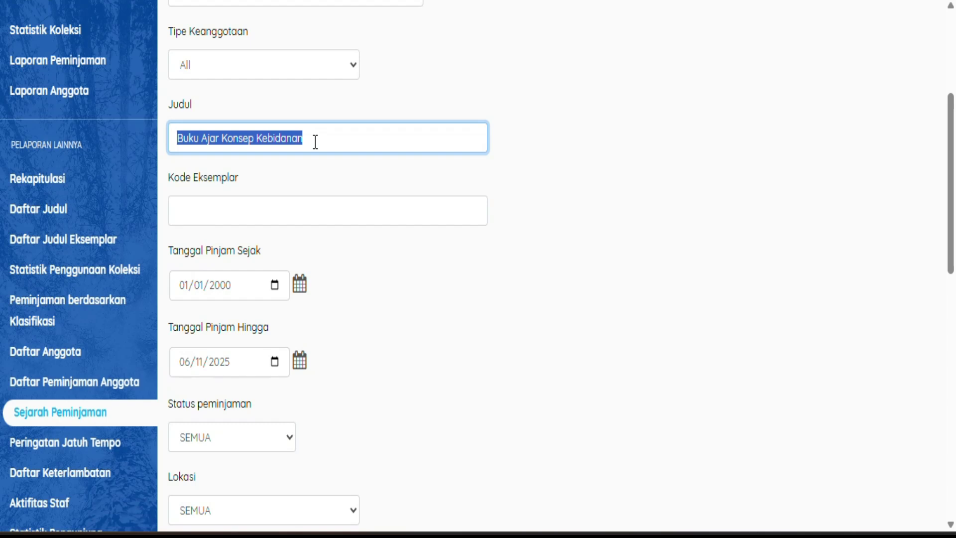
scroll(438, 363, "down", 8)
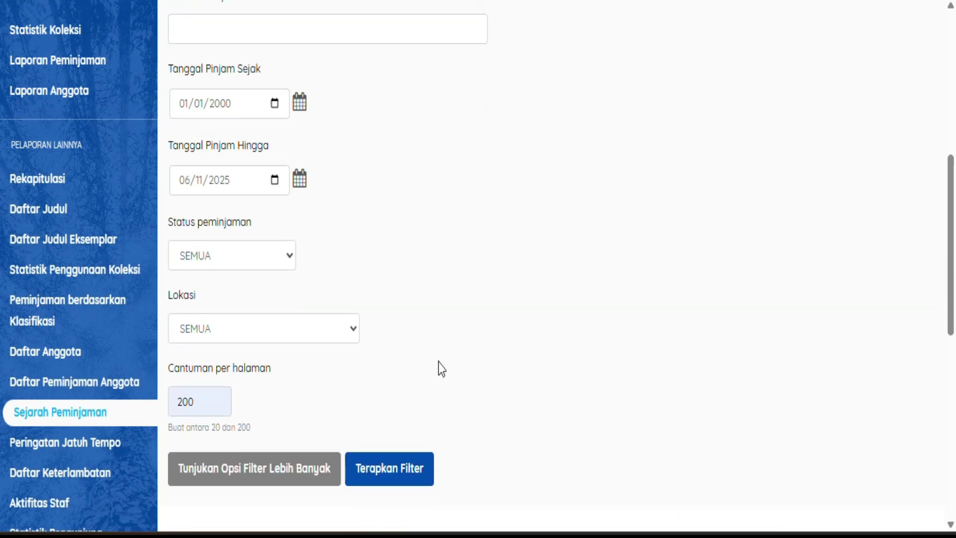
scroll(390, 294, "up", 8)
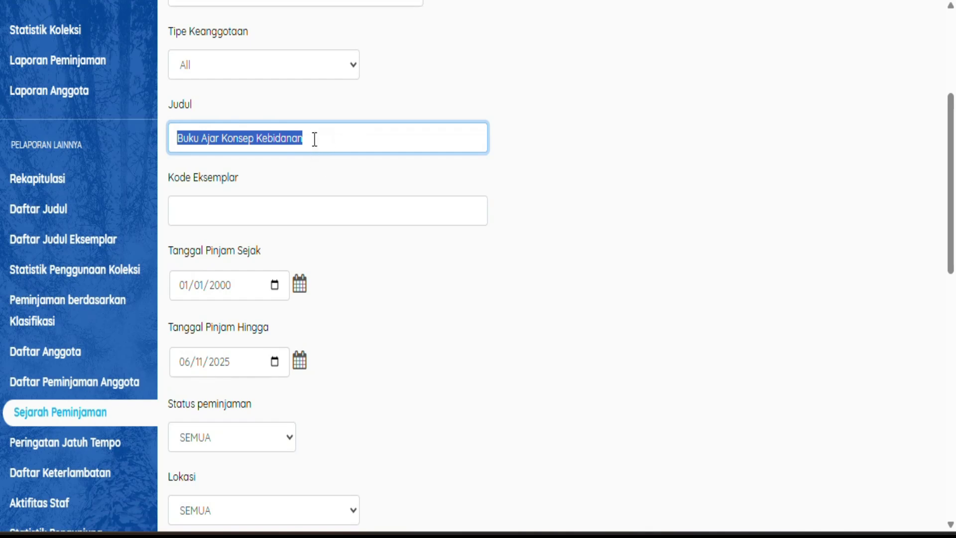
left_click(176, 140)
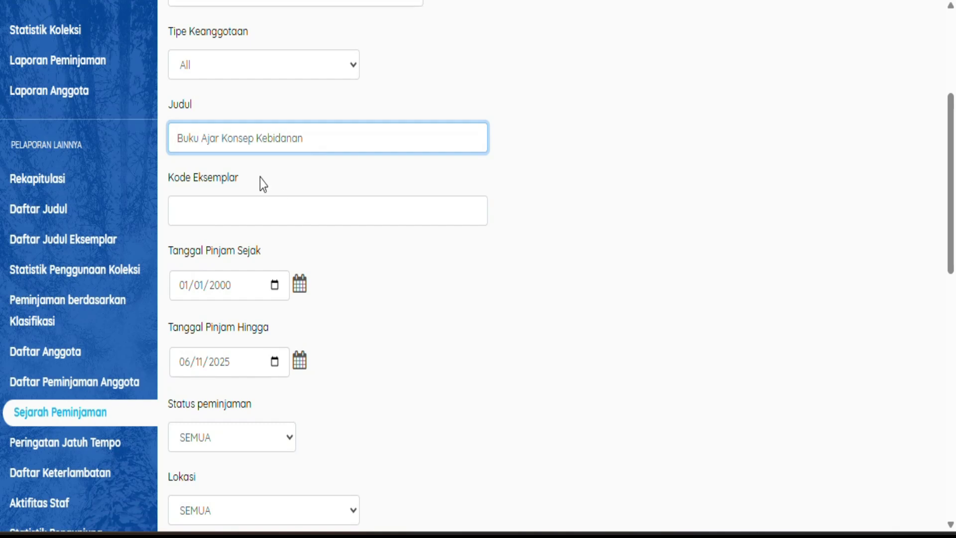
- Examine the loan records listed for Buku Ajar Konsep Kebidanan, including borrowers, item codes and loan dates
scroll(295, 234, "down", 9)
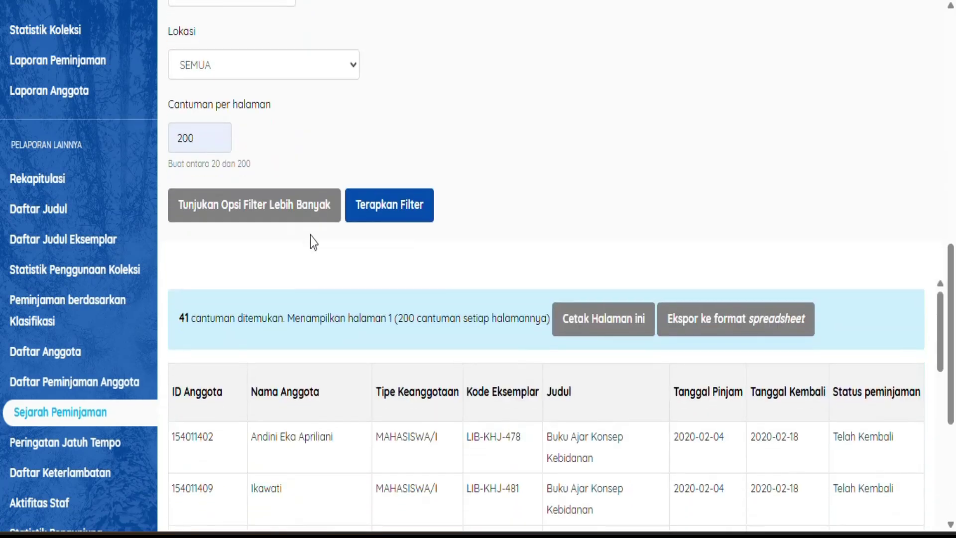
scroll(515, 240, "down", 2)
scroll(465, 297, "down", 5)
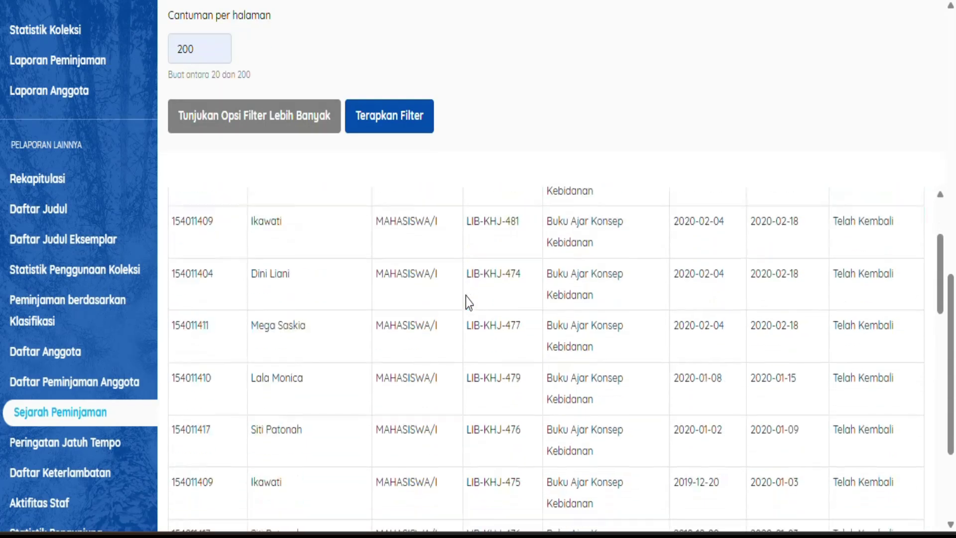
scroll(533, 352, "up", 5)
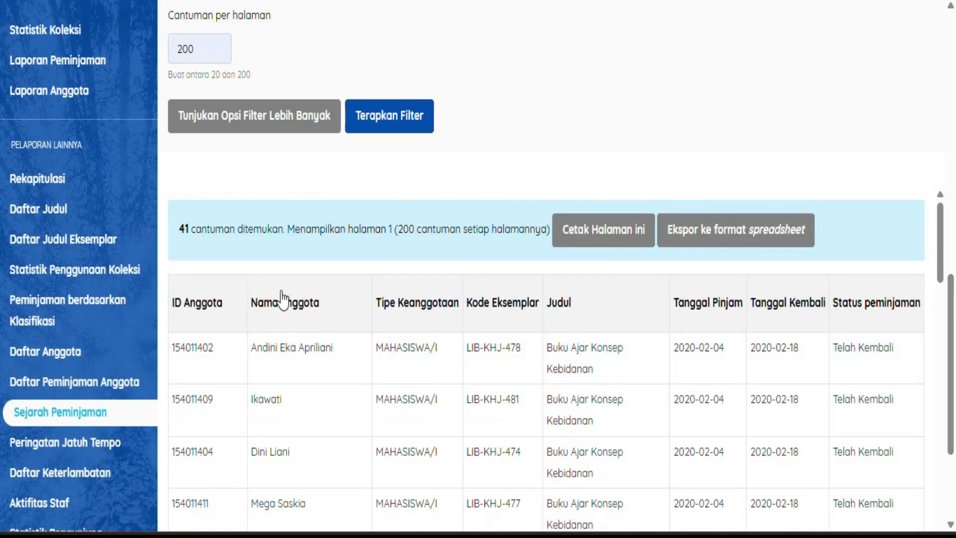
scroll(274, 210, "up", 3)
scroll(333, 198, "up", 3)
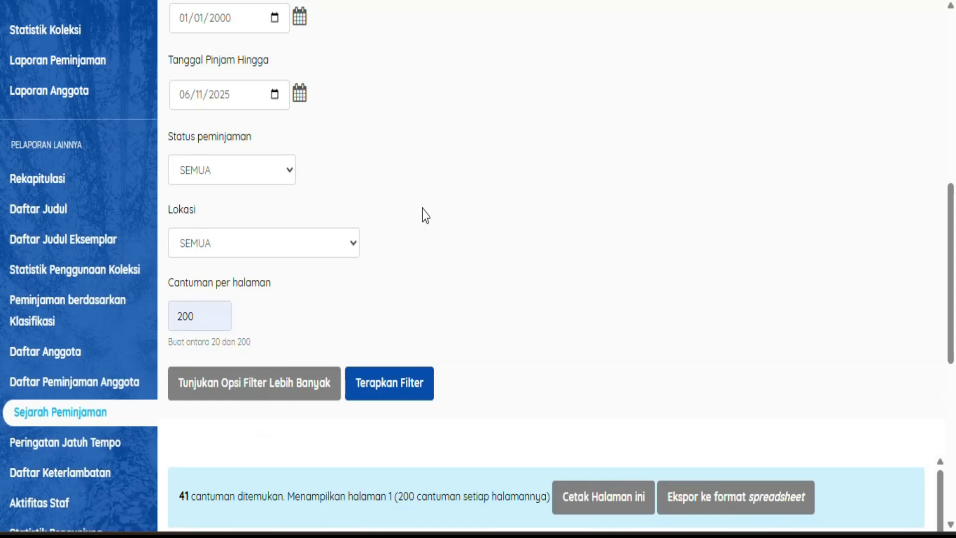
scroll(423, 213, "up", 4)
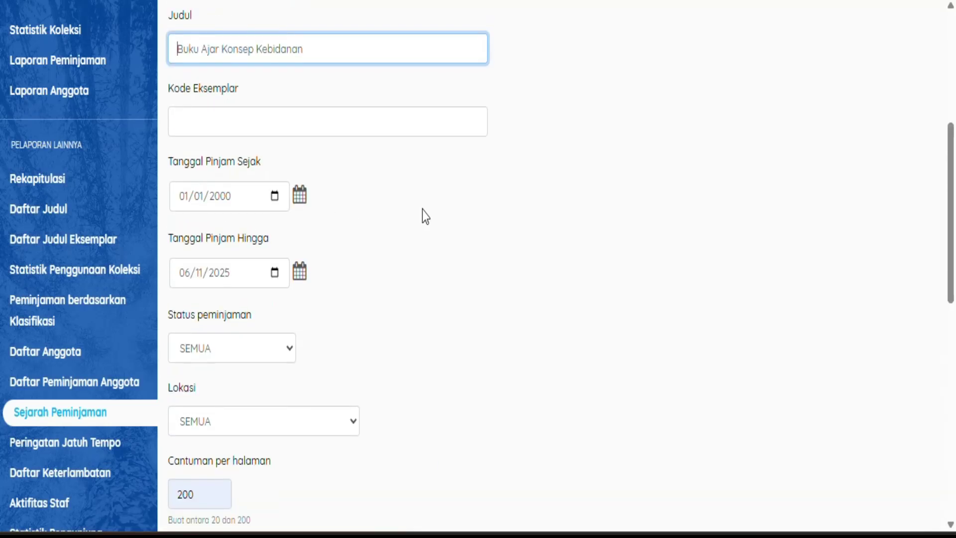
scroll(423, 210, "up", 2)
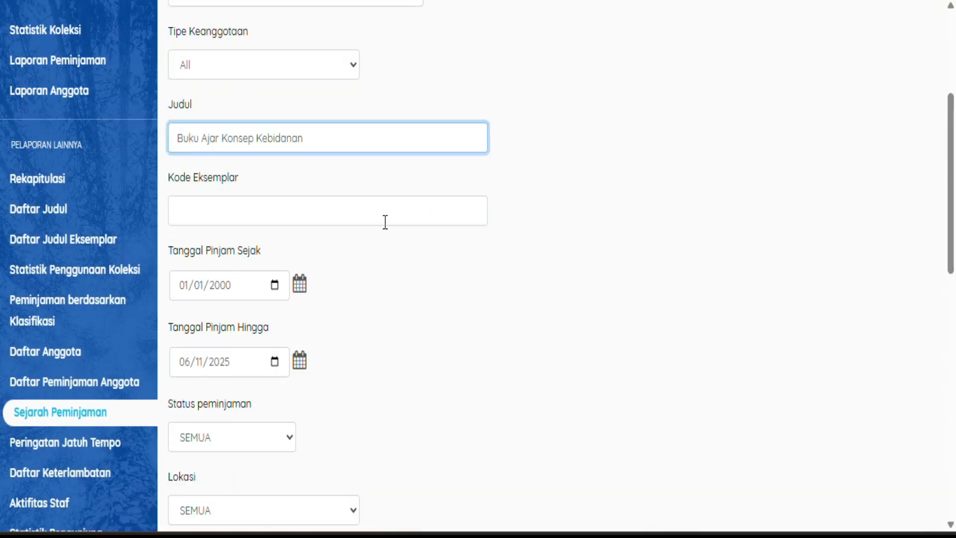
- Compare the title filter's wording once more with the titles in the filtered loan list
left_click(319, 144)
scroll(396, 309, "down", 7)
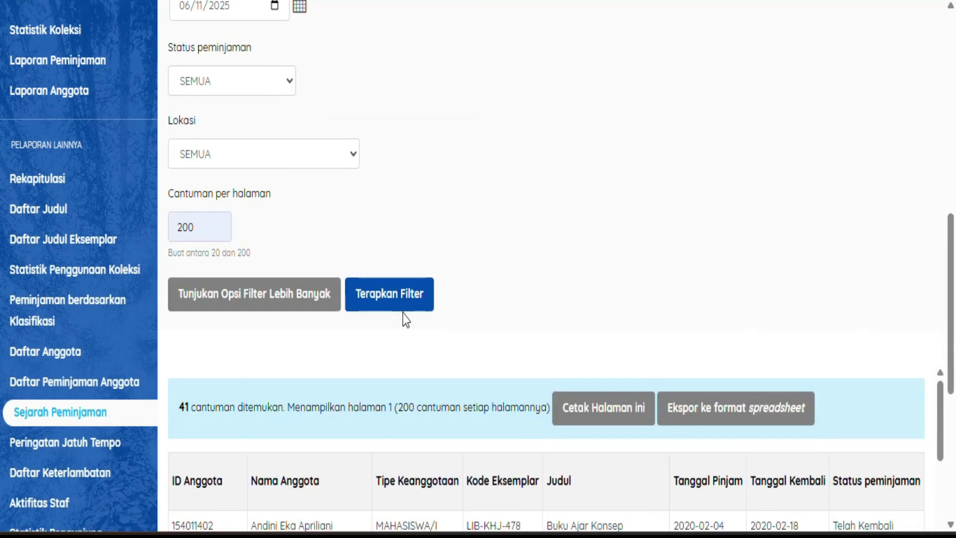
left_click(399, 299)
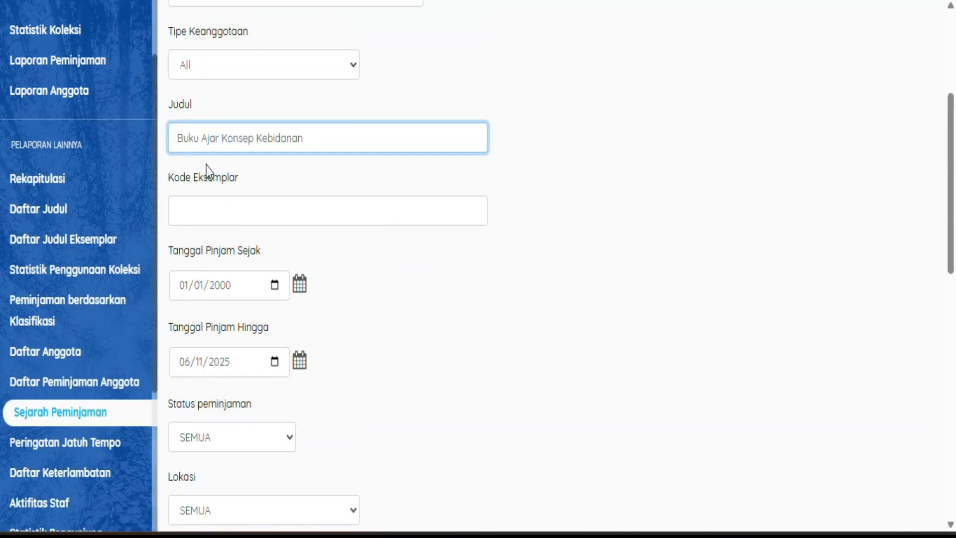
scroll(324, 235, "down", 5)
scroll(495, 453, "down", 5)
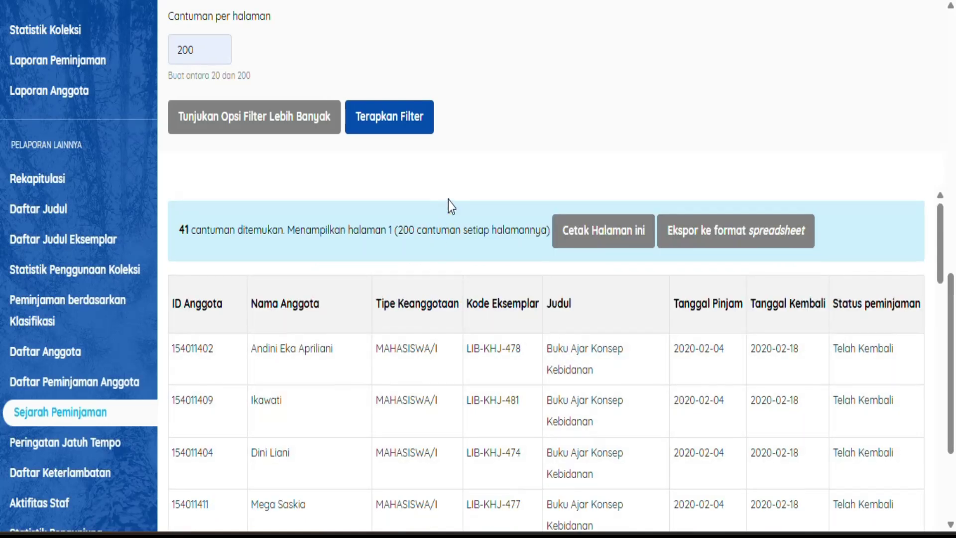
scroll(448, 199, "up", 10)
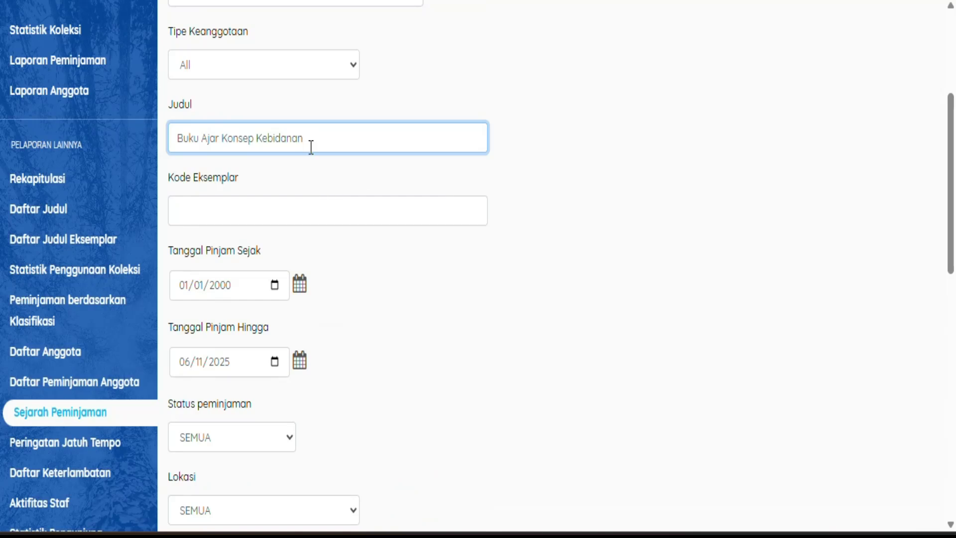
left_click(197, 210)
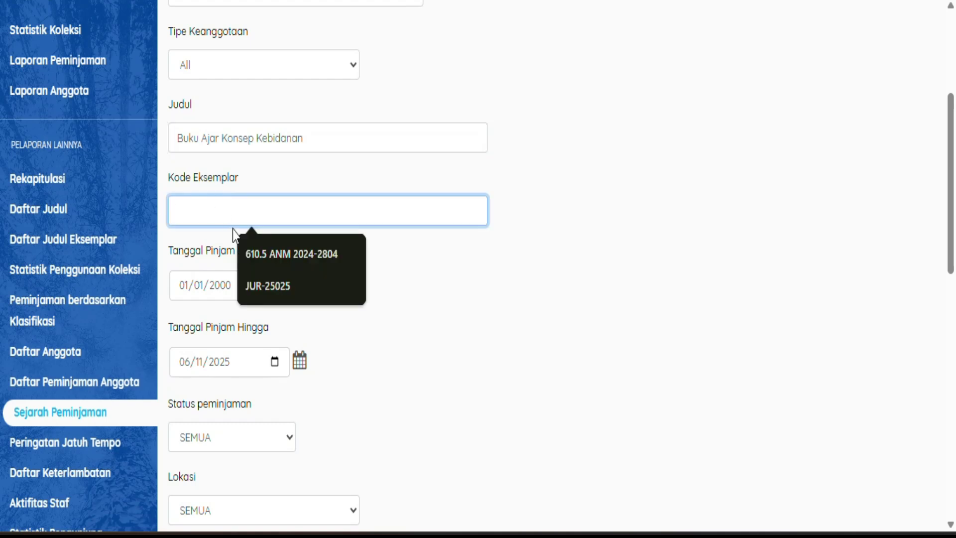
left_click(350, 143)
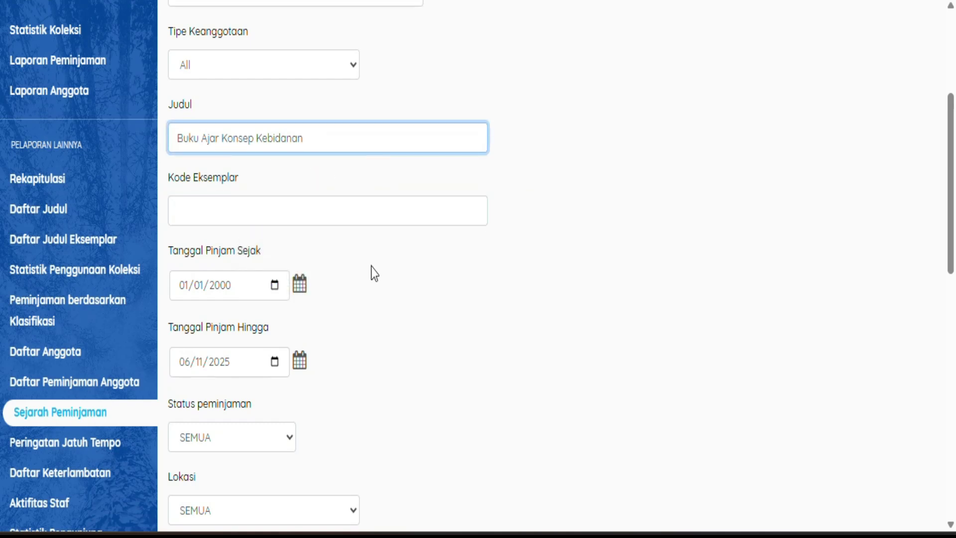
scroll(371, 267, "up", 4)
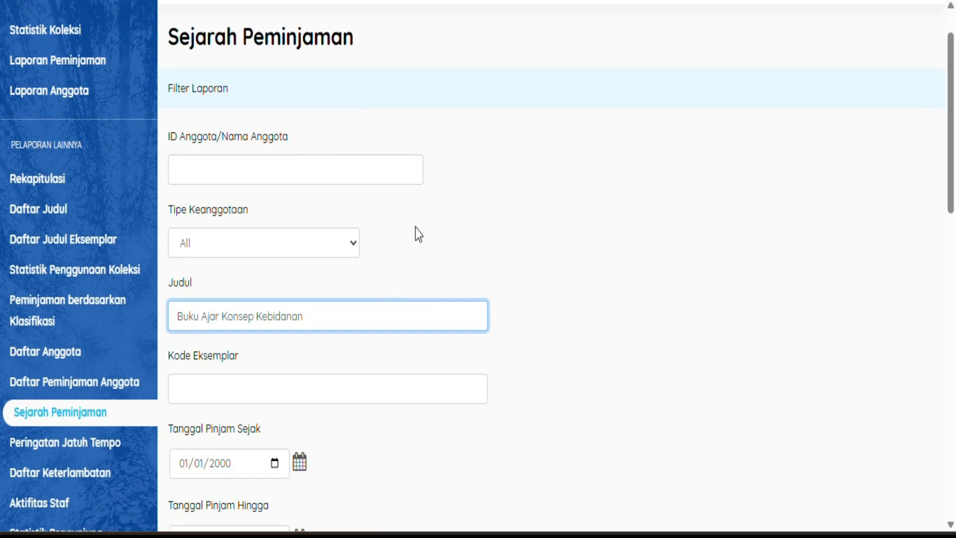
- Highlight the title filter's wording and review the other filter fields down to the records per page
scroll(465, 240, "down", 2)
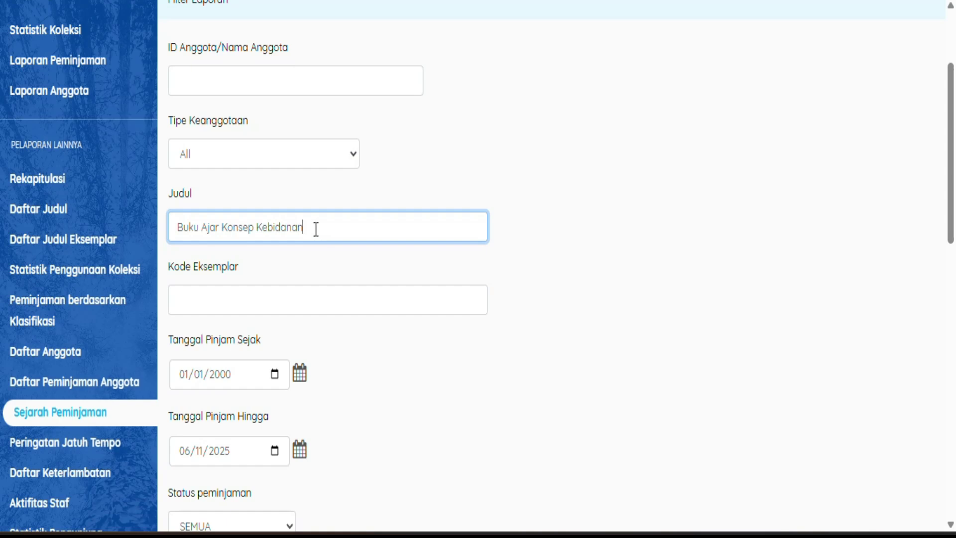
left_click_drag(316, 227, 150, 212)
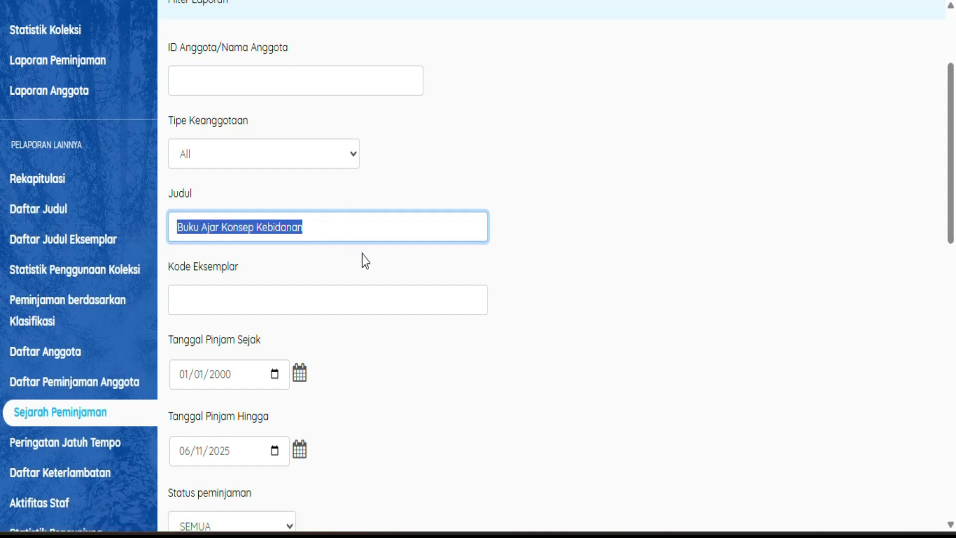
scroll(378, 267, "down", 5)
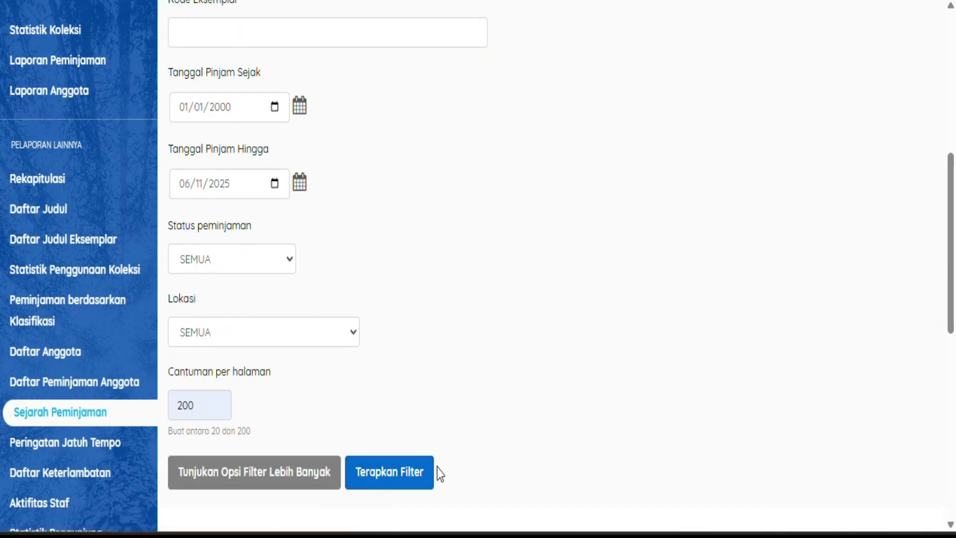
scroll(377, 355, "up", 8)
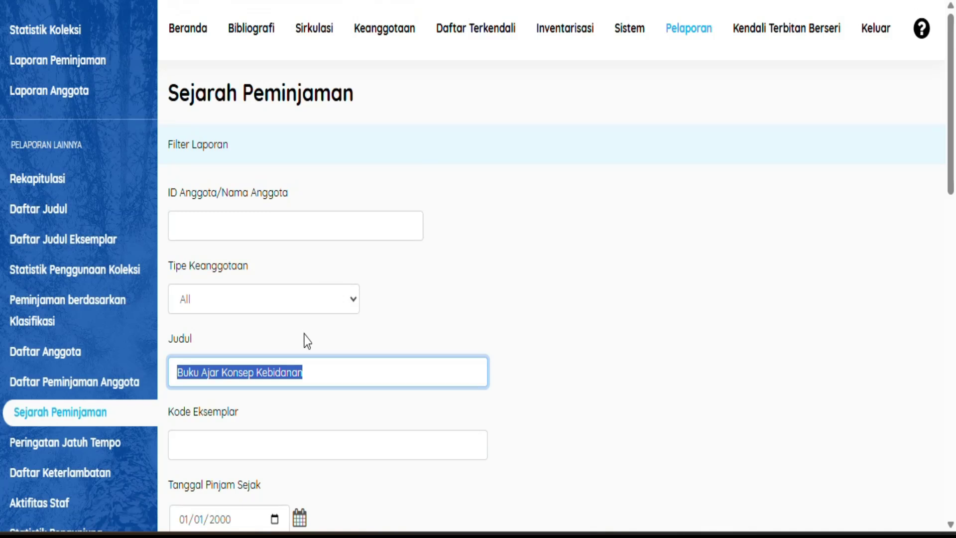
scroll(303, 337, "down", 3)
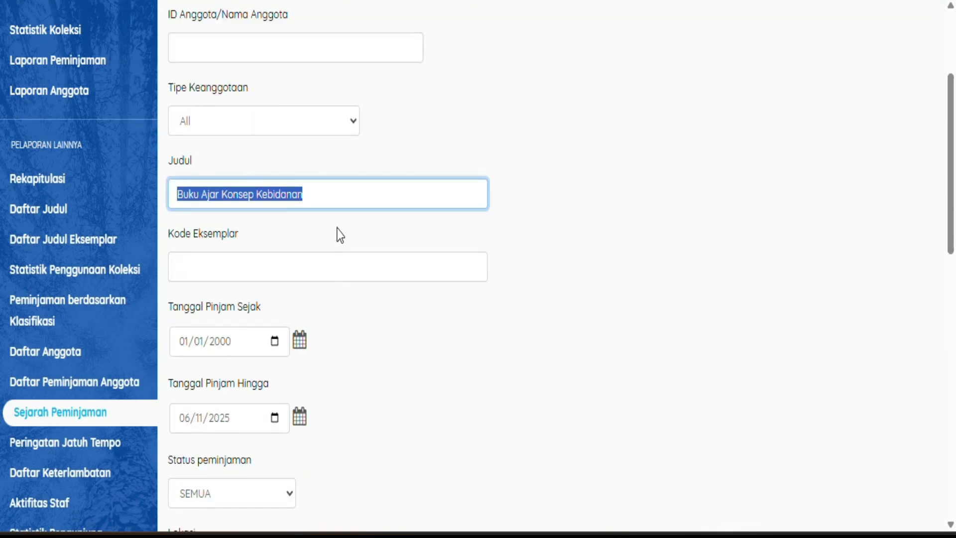
- Clear the title filter and set the year of the loan start date (Tanggal Pinjam Sejak) to 2025
left_click(326, 194)
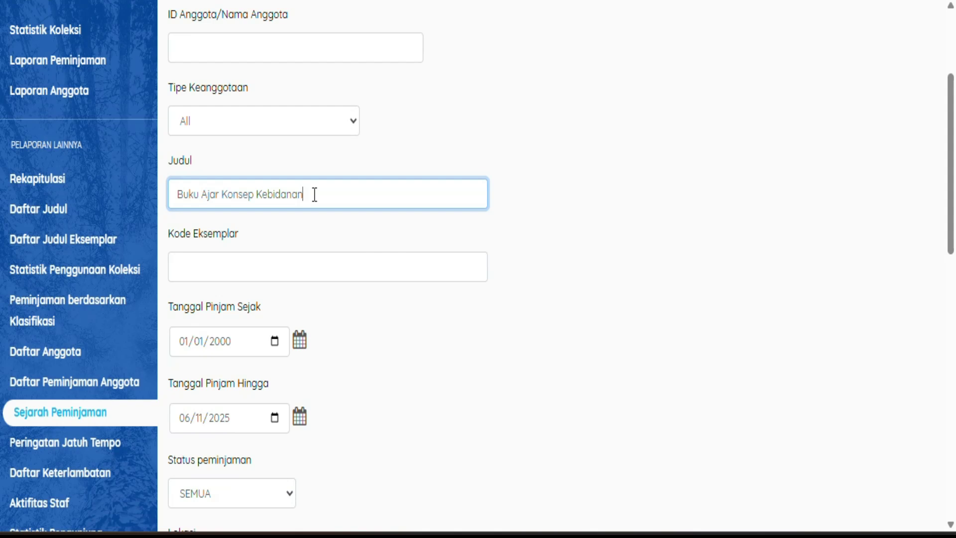
left_click_drag(315, 194, 149, 192)
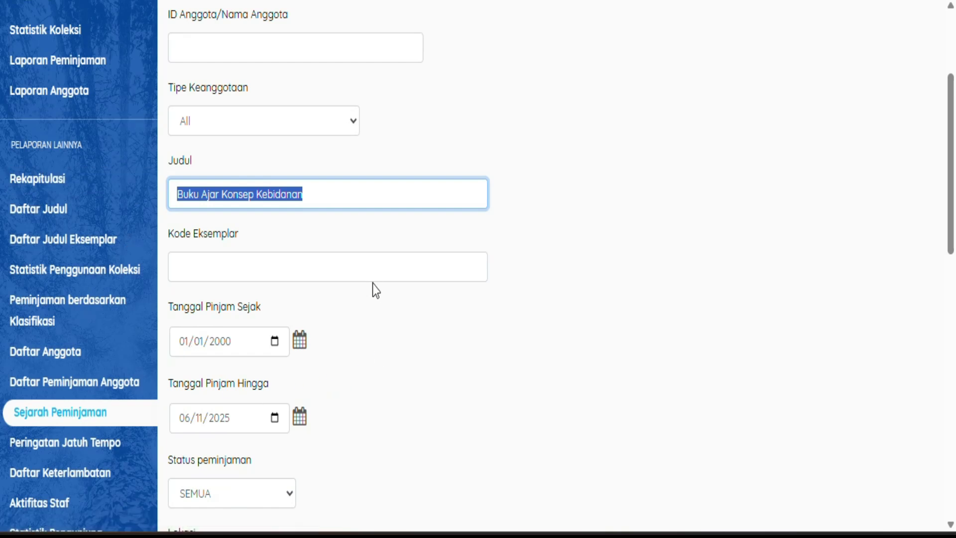
key("BackSpace")
scroll(291, 314, "down", 3)
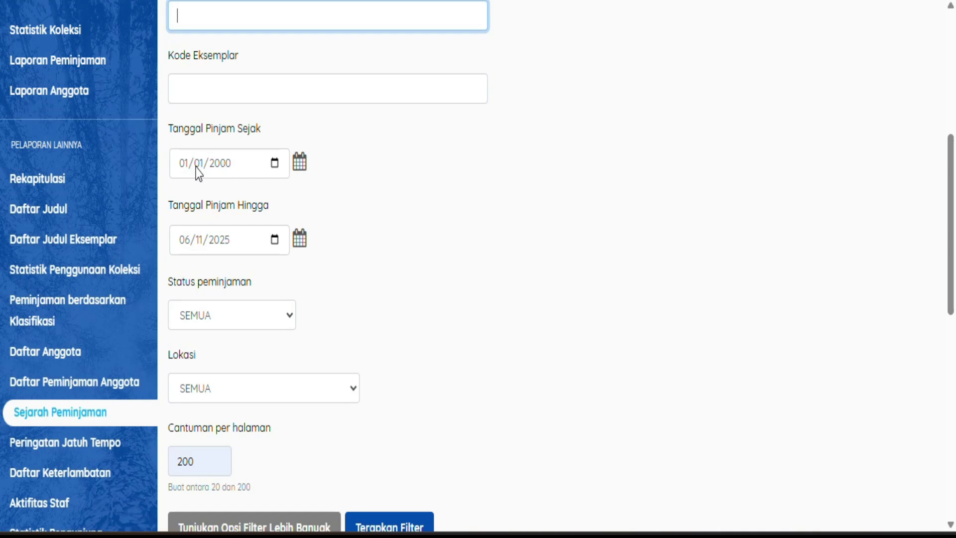
left_click(180, 162)
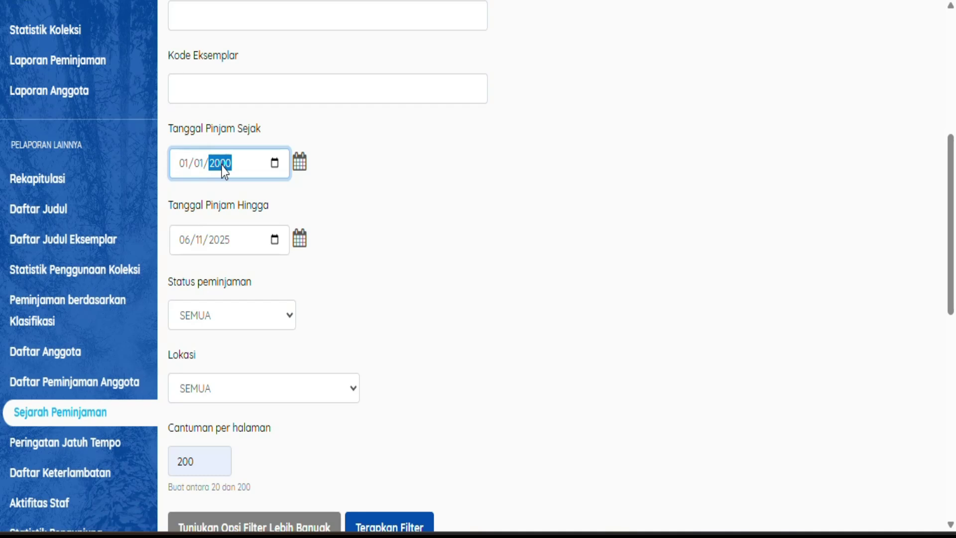
type("2025")
left_click(184, 241)
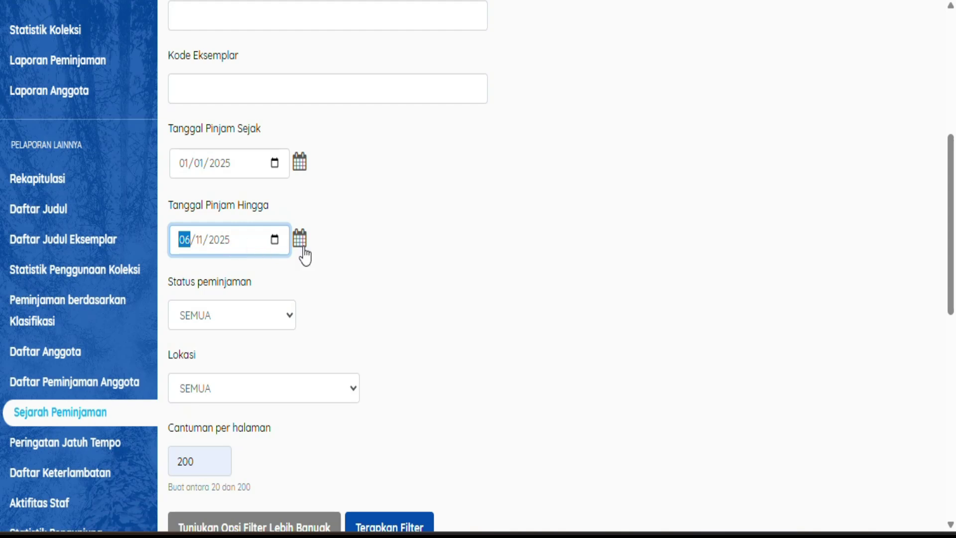
- Apply the filter for loans from 01/01/2025 to 06/11/2025 and check the resulting list
scroll(352, 256, "down", 4)
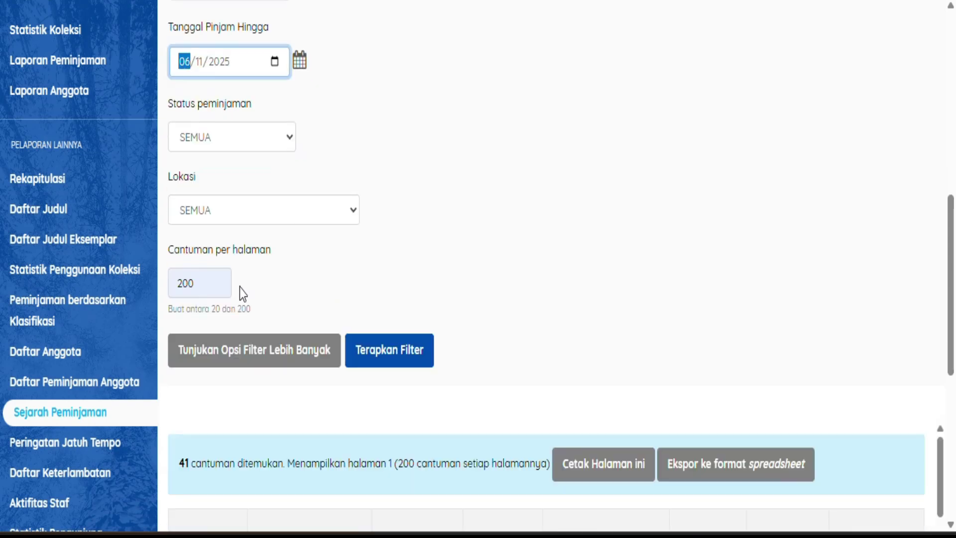
left_click(400, 359)
left_click(400, 358)
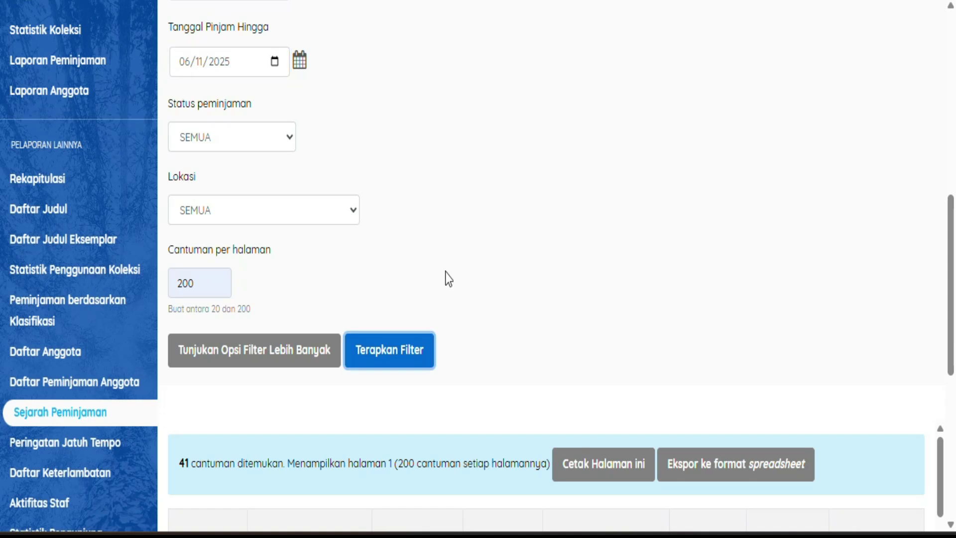
scroll(481, 212, "down", 5)
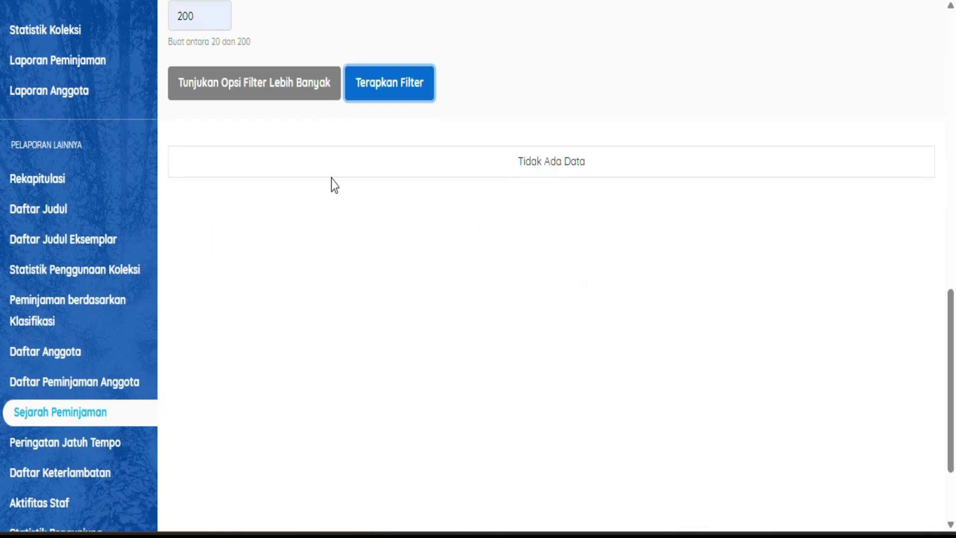
- Review the member, membership type, title, item code, loan date, status and location filters of the report
scroll(512, 207, "up", 9)
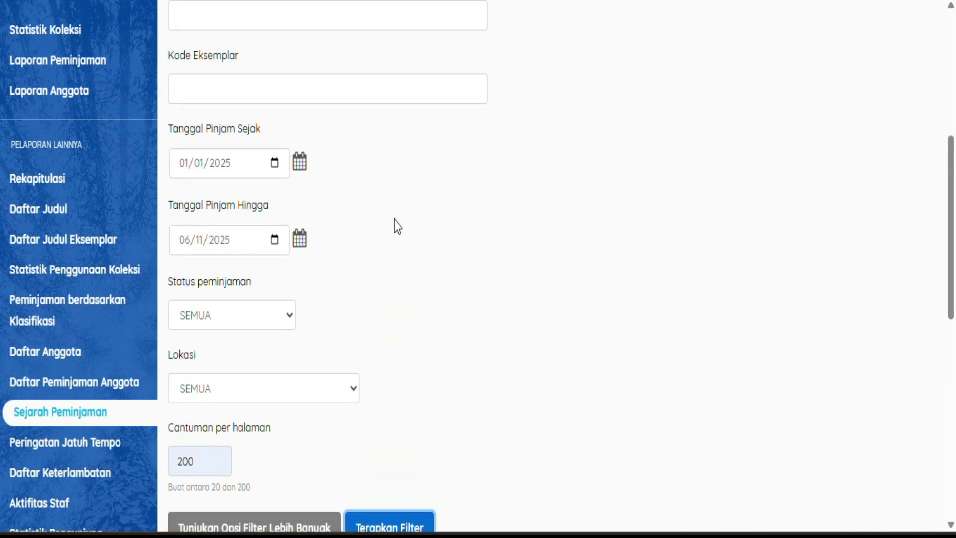
scroll(344, 201, "up", 4)
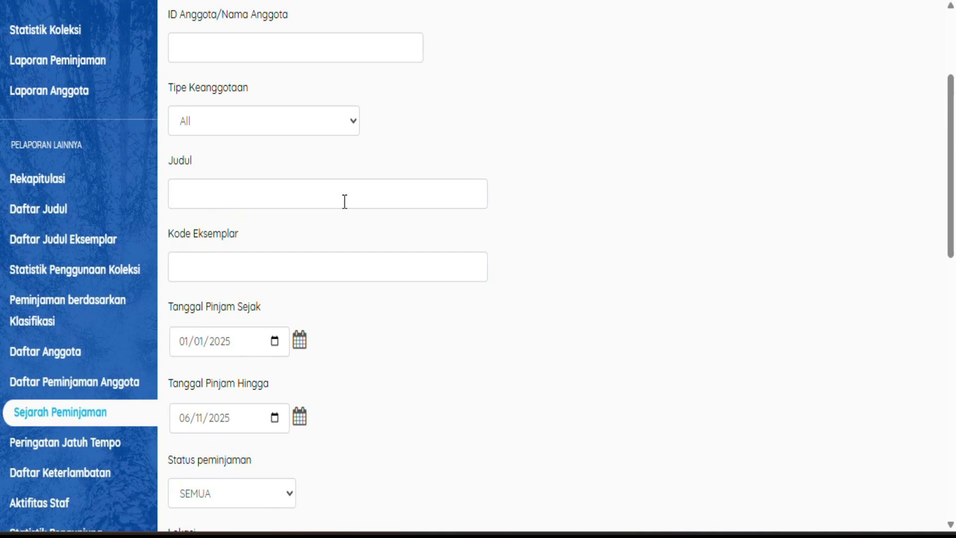
scroll(344, 202, "down", 4)
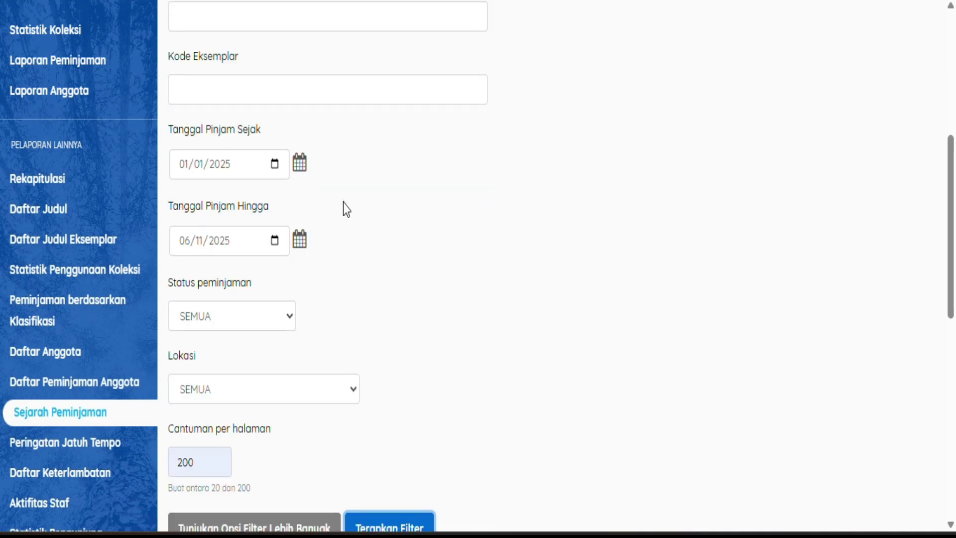
scroll(344, 204, "up", 2)
scroll(474, 352, "up", 6)
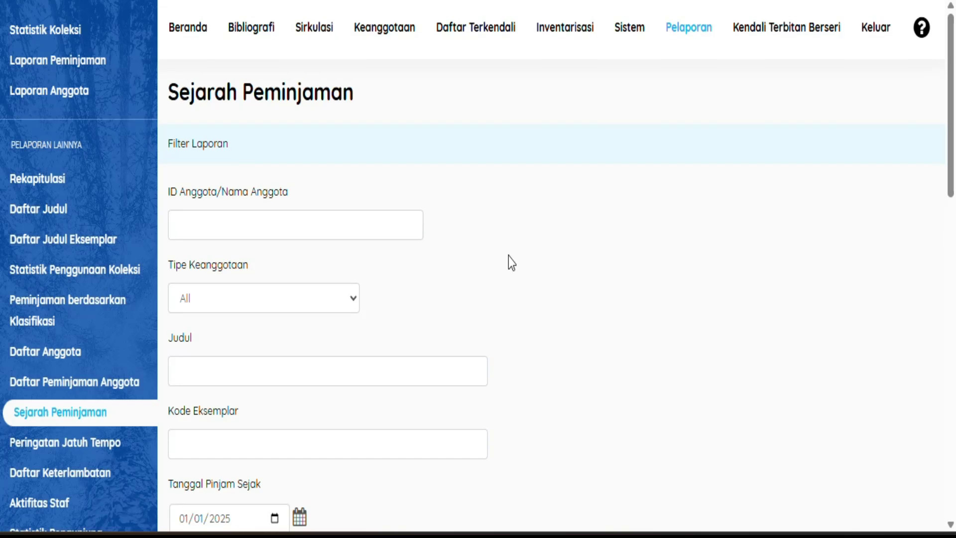
scroll(508, 260, "down", 2)
scroll(369, 275, "up", 2)
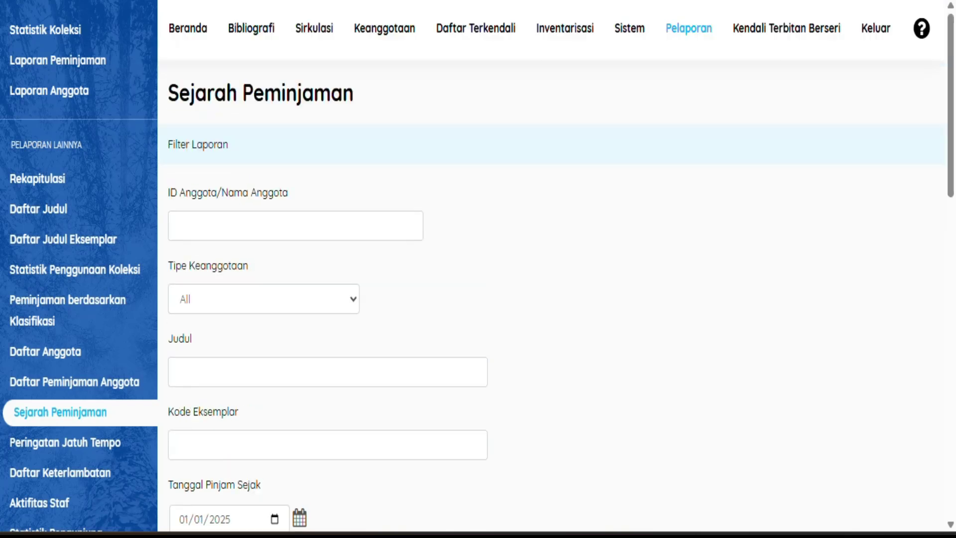
scroll(369, 279, "down", 4)
scroll(369, 275, "down", 2)
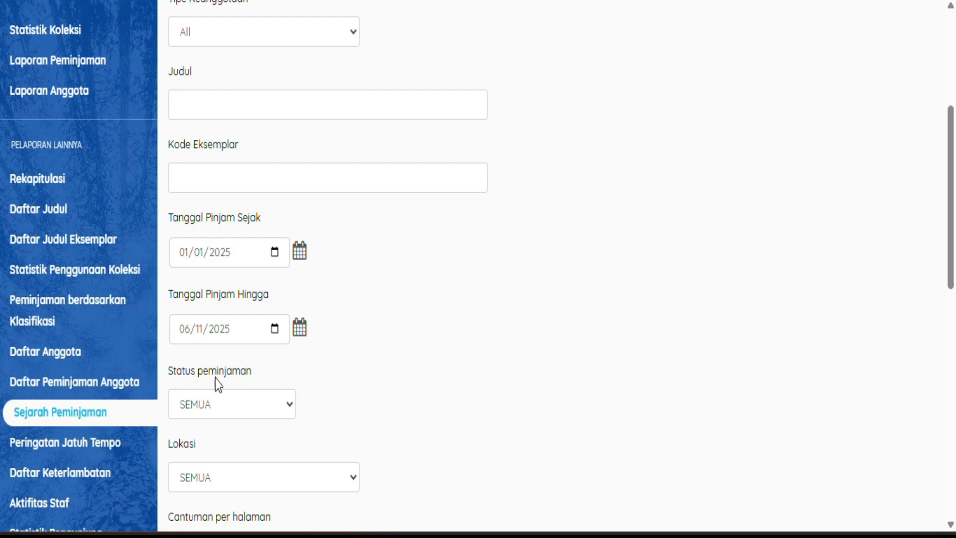
- Set the loan start date to 01/01/2020, apply the filter and bring up the resulting loan records
scroll(281, 281, "up", 2)
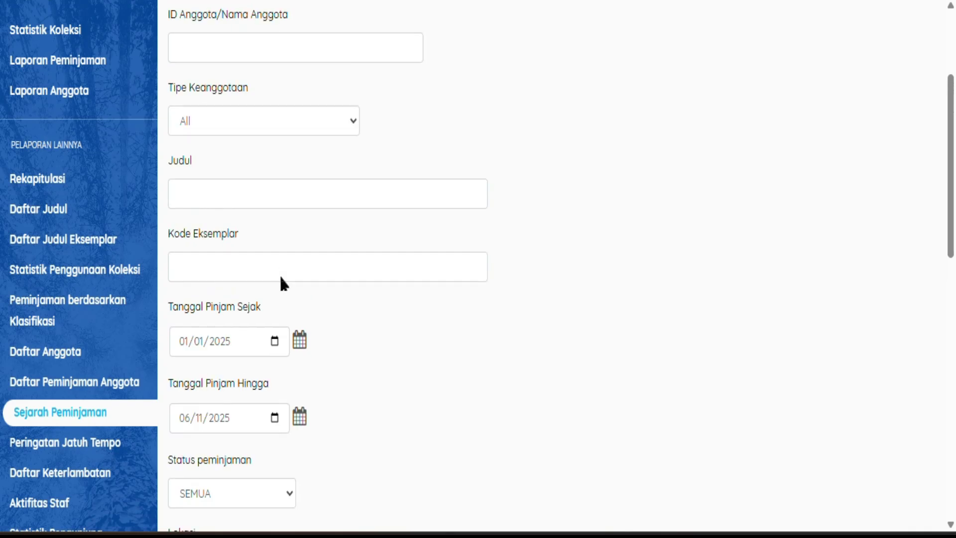
left_click(219, 350)
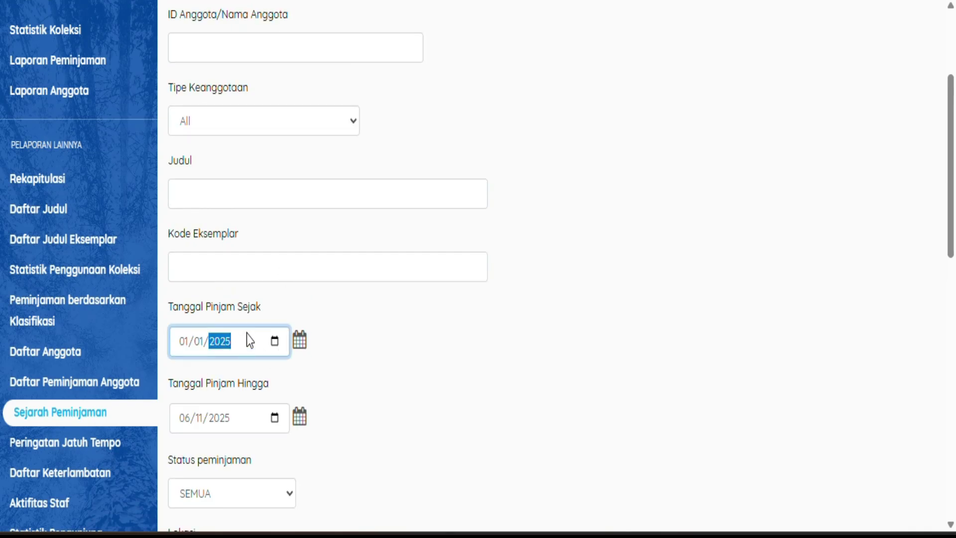
type("2020")
scroll(247, 334, "down", 5)
left_click(395, 437)
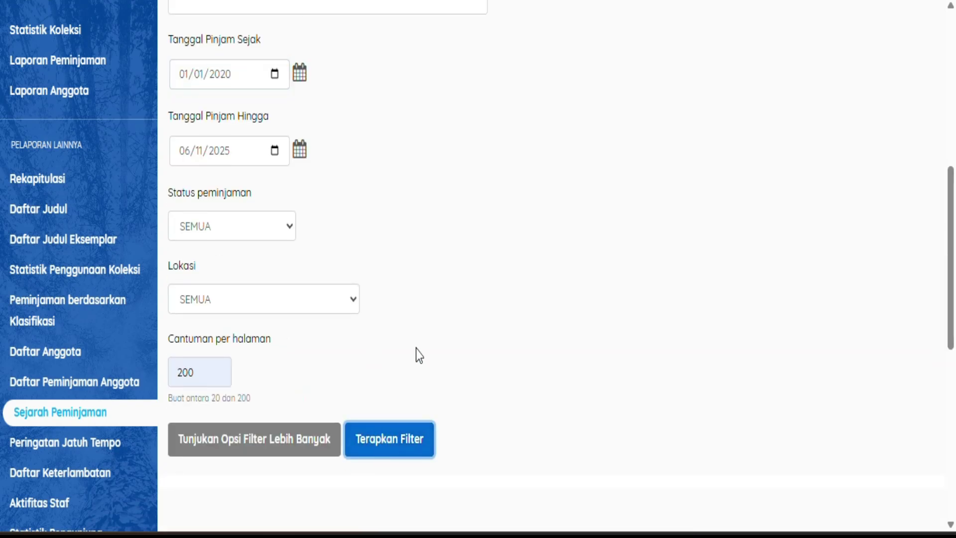
scroll(425, 328, "down", 5)
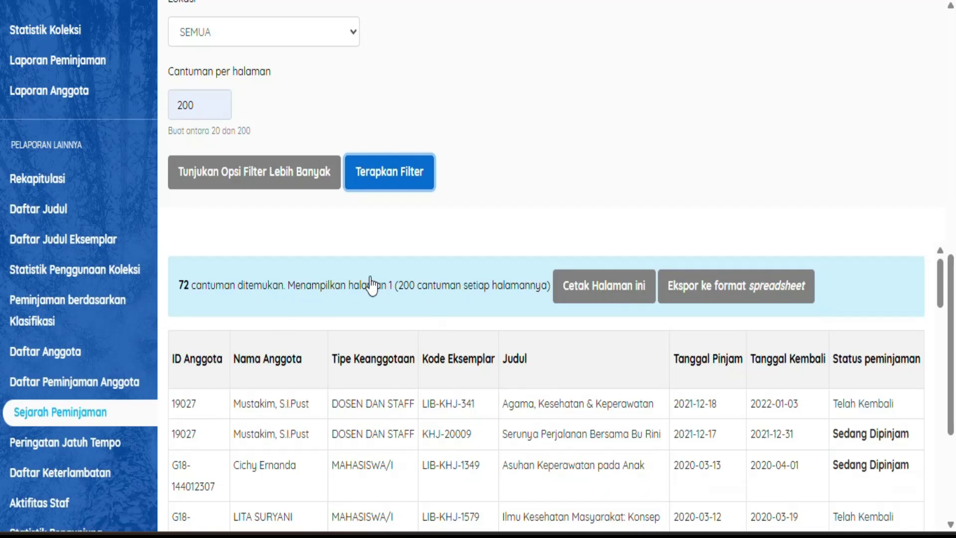
- Compare the loan date range filter with the listed records, including their titles, loan and return dates and statuses
scroll(369, 279, "up", 7)
scroll(375, 252, "down", 5)
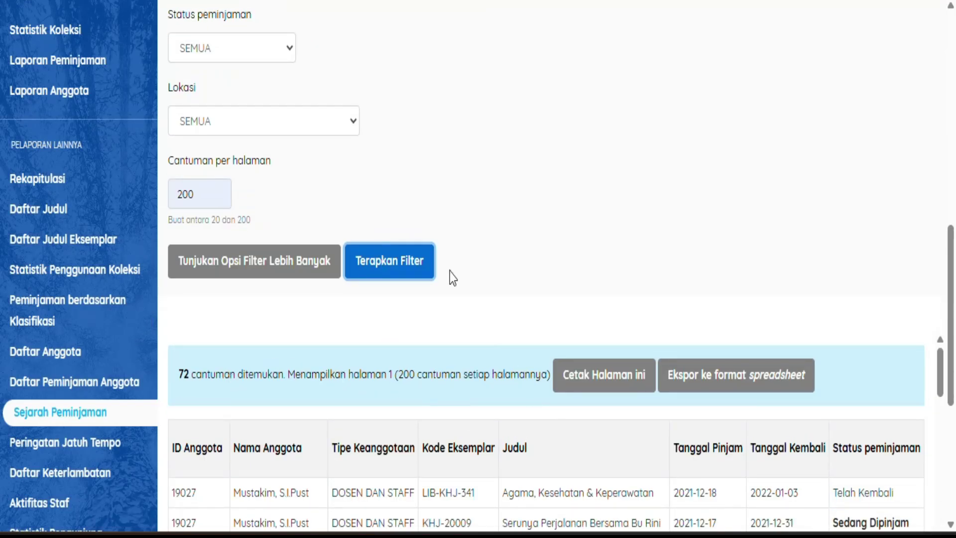
scroll(342, 193, "up", 4)
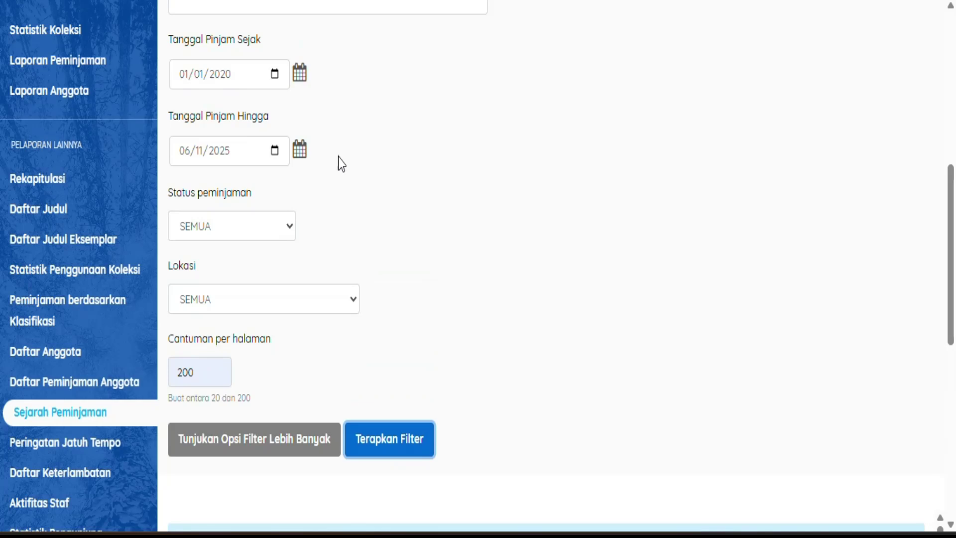
scroll(552, 383, "down", 7)
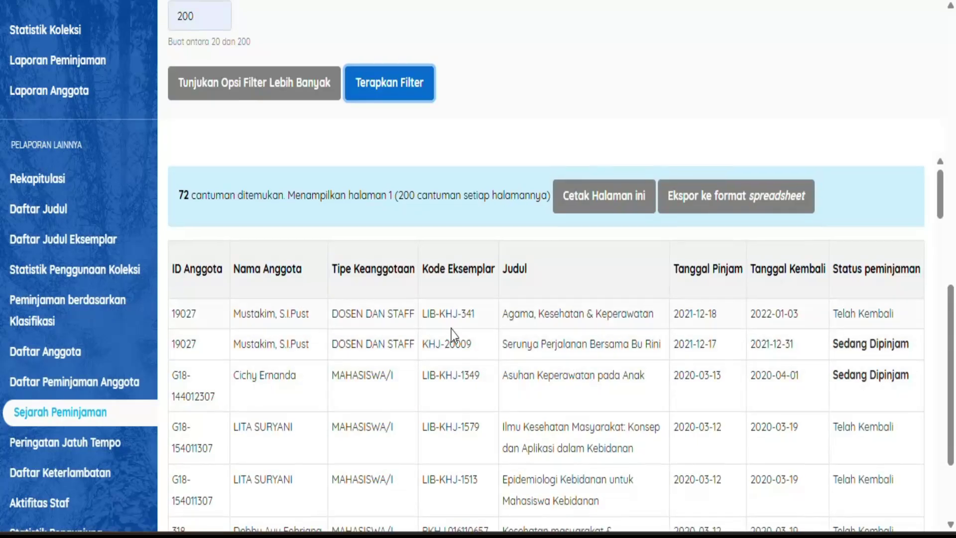
scroll(450, 329, "down", 4)
scroll(442, 313, "up", 4)
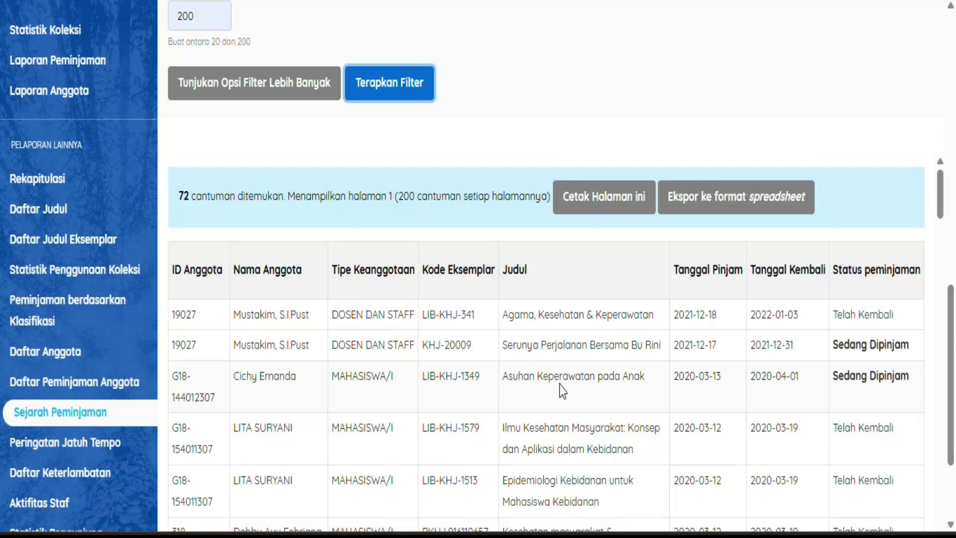
scroll(322, 382, "down", 4)
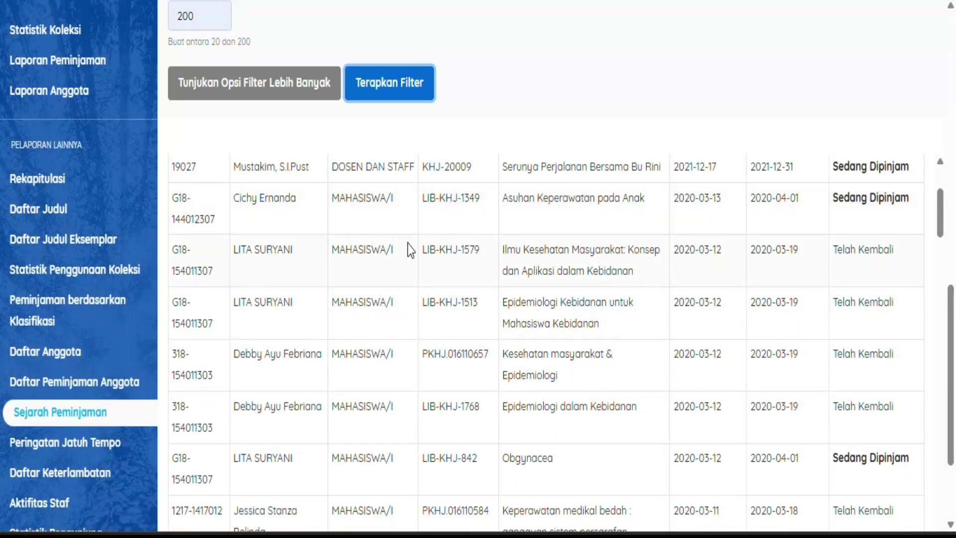
scroll(405, 244, "up", 4)
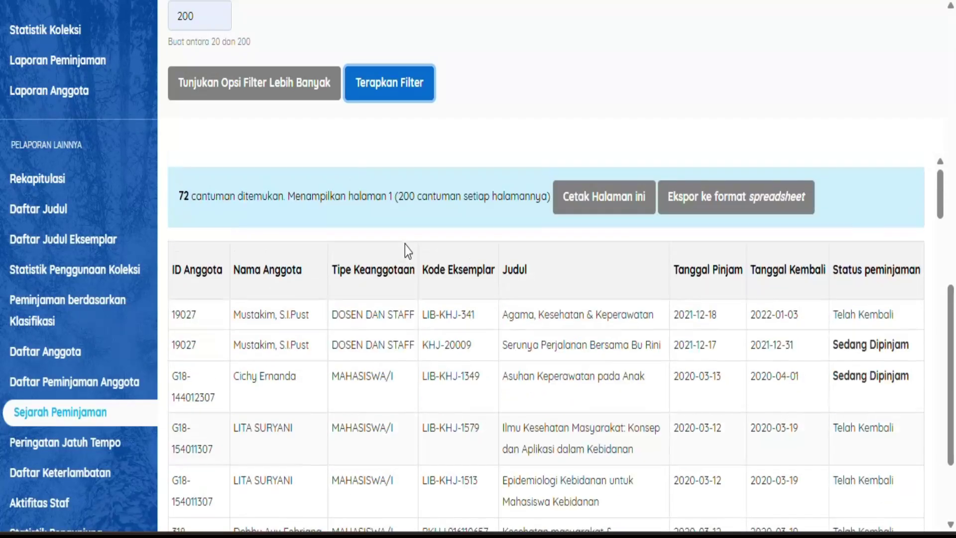
- Sort the loan records by member name, first in descending and finally in ascending order, and look through the list
left_click(267, 274)
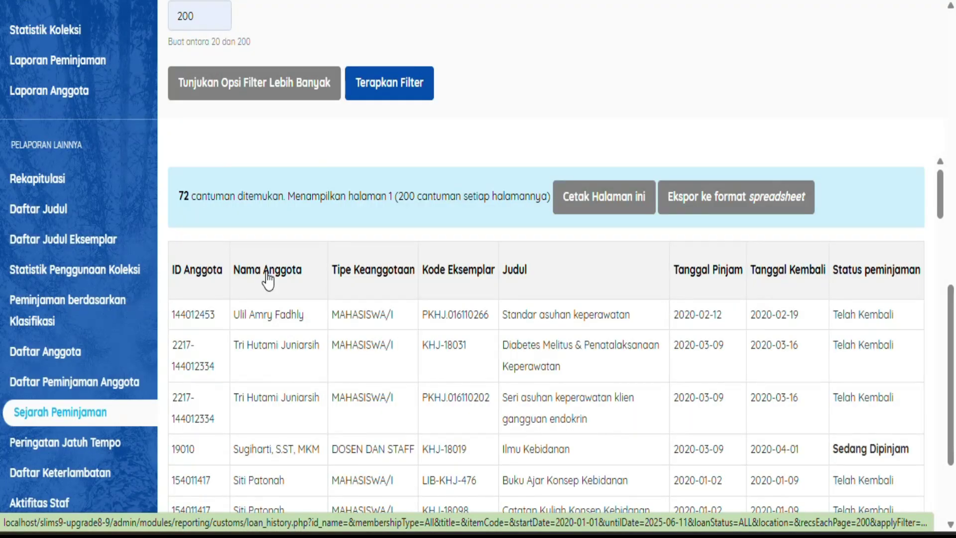
left_click(268, 274)
scroll(284, 360, "down", 2)
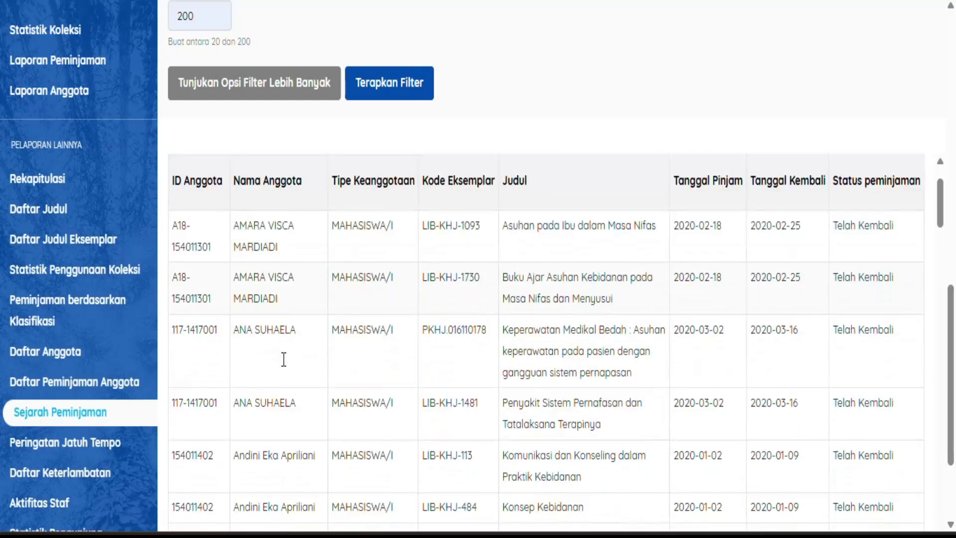
scroll(283, 363, "down", 3)
scroll(282, 349, "up", 5)
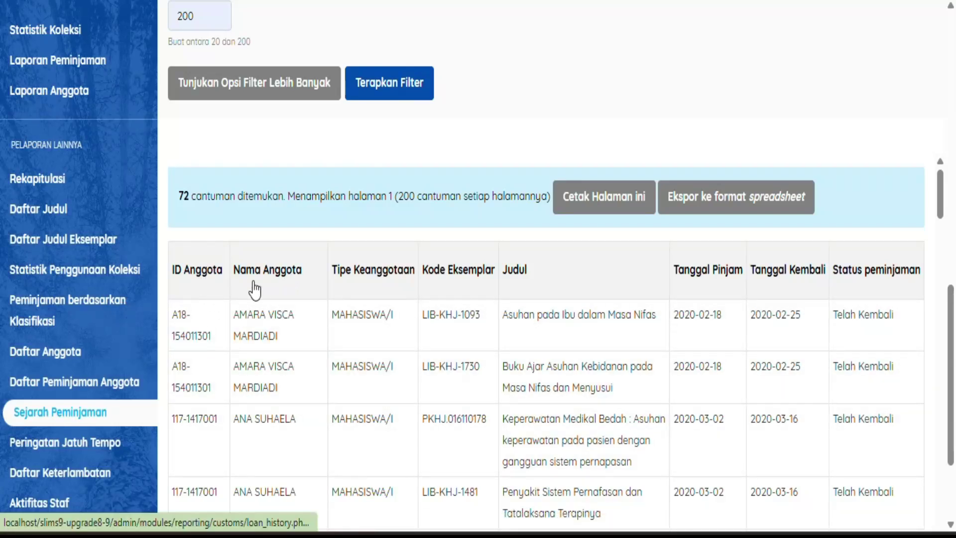
- Sort the loan records by member ID and finally by membership type, and look through the DOSEN DAN STAFF entries
left_click(202, 271)
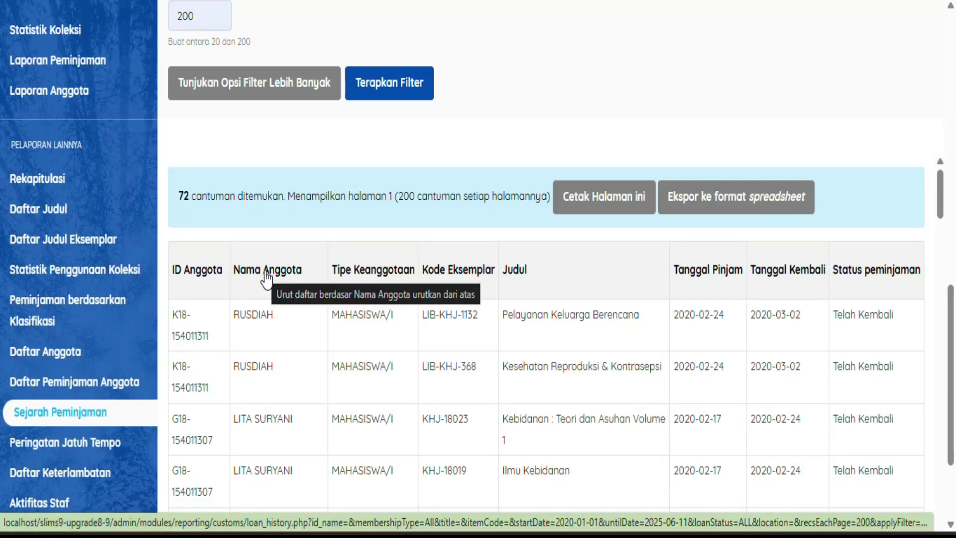
left_click(380, 271)
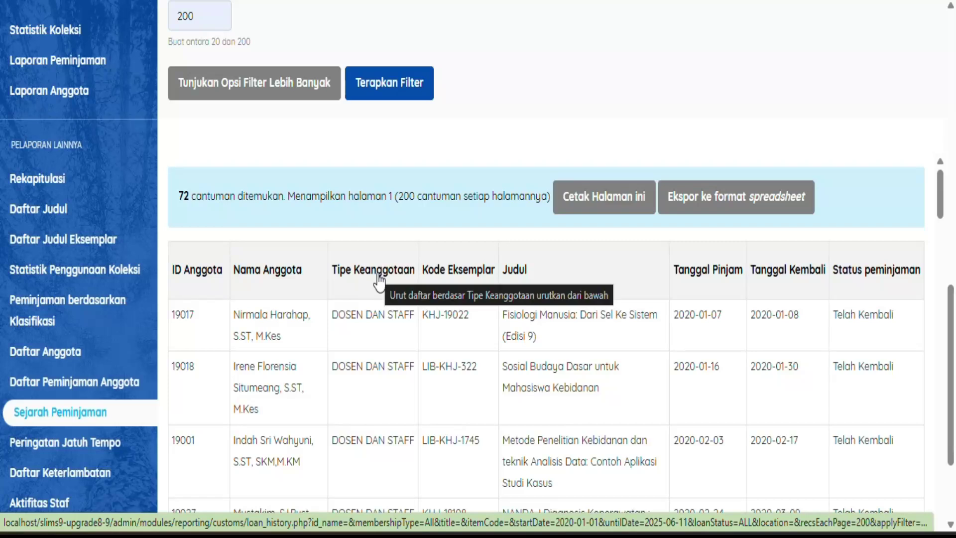
scroll(375, 339, "down", 5)
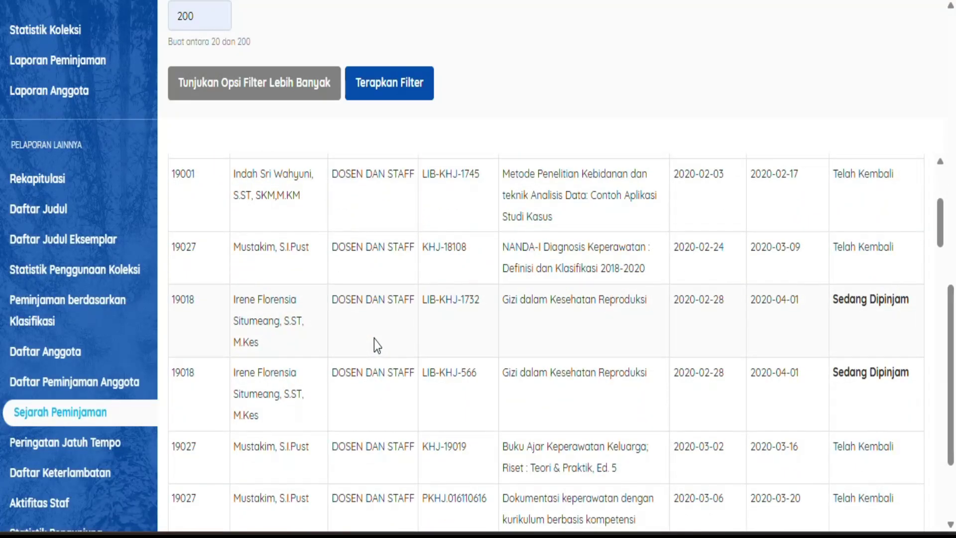
- Sort the loan records by title, first in descending and finally in ascending order
scroll(374, 336, "up", 5)
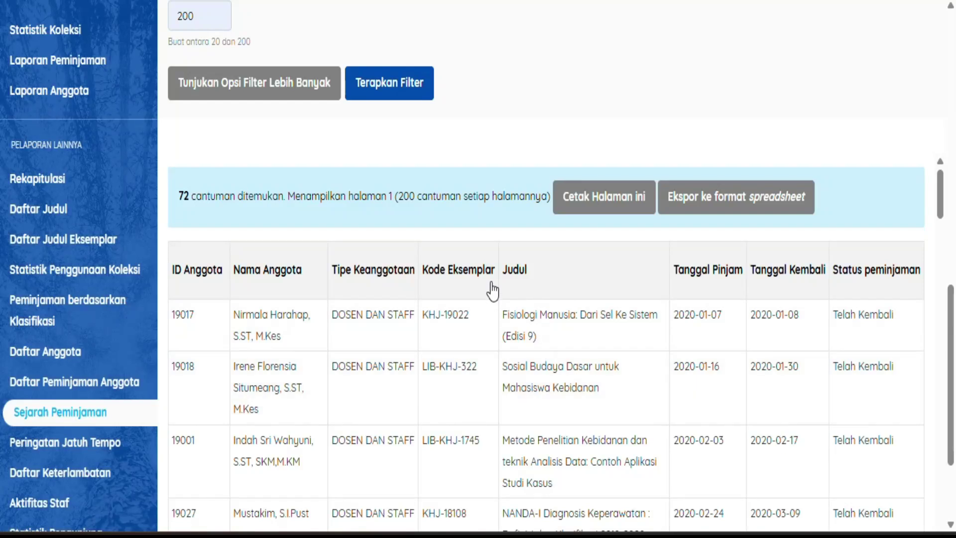
left_click(515, 279)
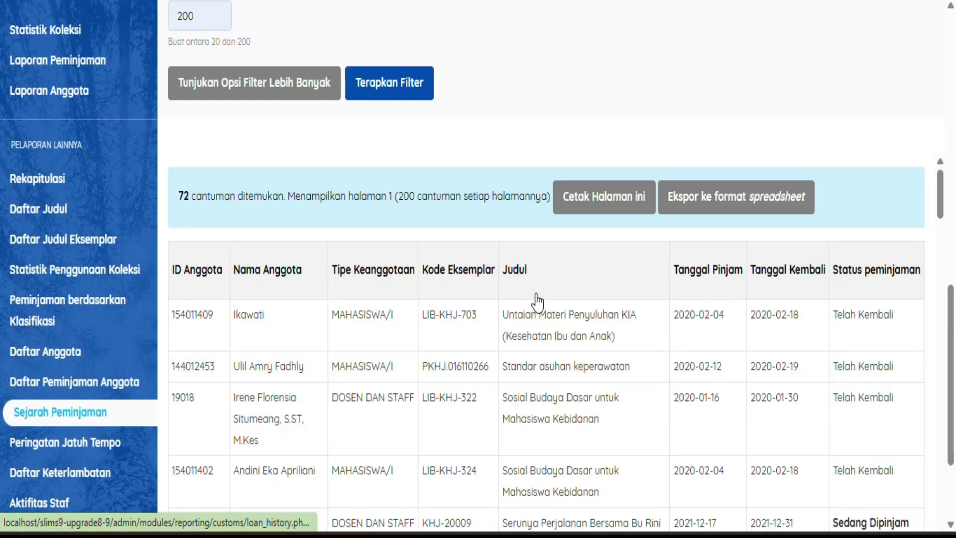
left_click(524, 271)
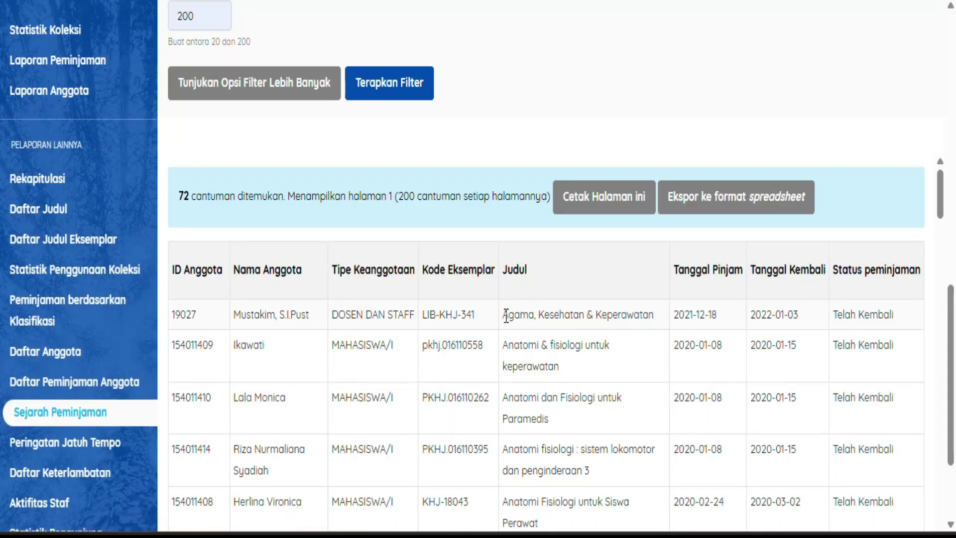
- Examine the alphabetical order of the titles in the sorted loan records, starting from the first entries
left_click_drag(503, 314, 520, 314)
scroll(557, 315, "down", 7)
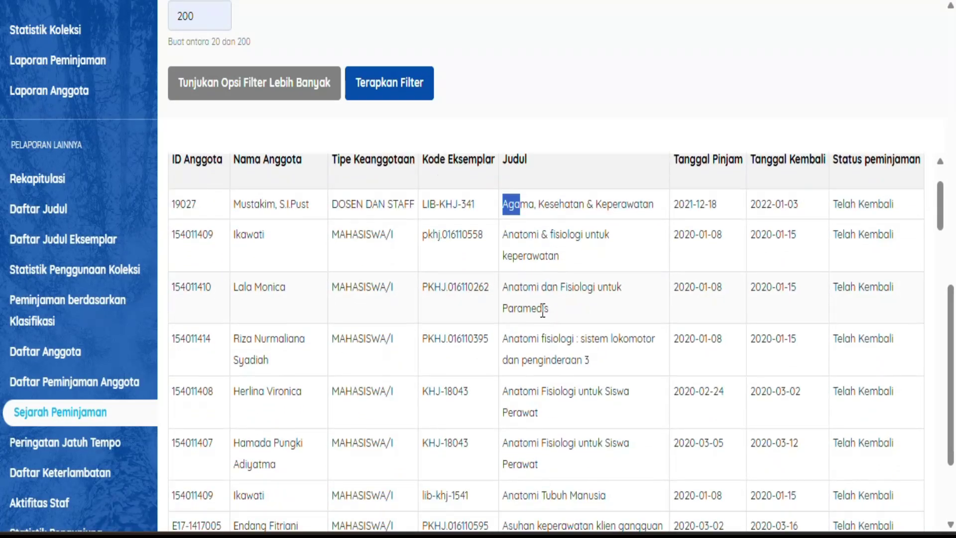
scroll(532, 318, "down", 15)
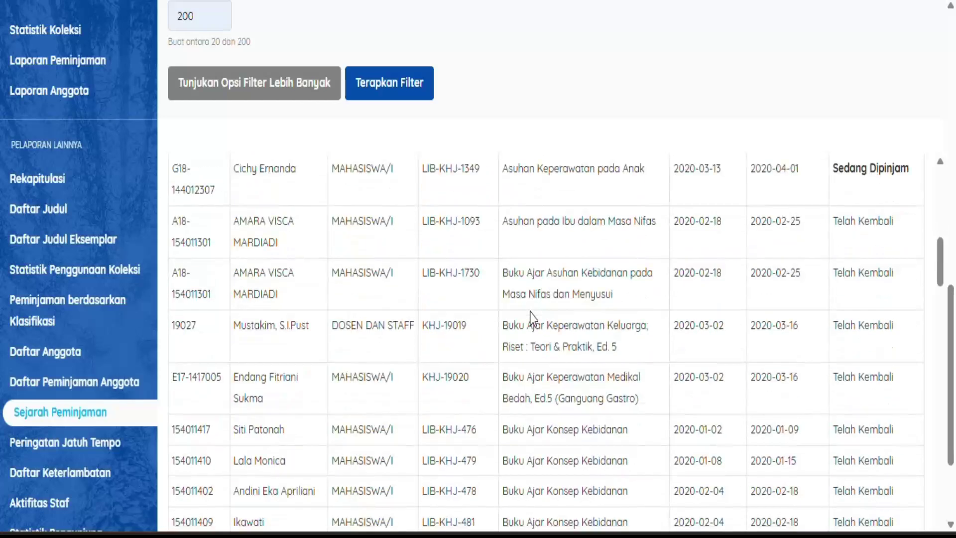
scroll(531, 319, "down", 13)
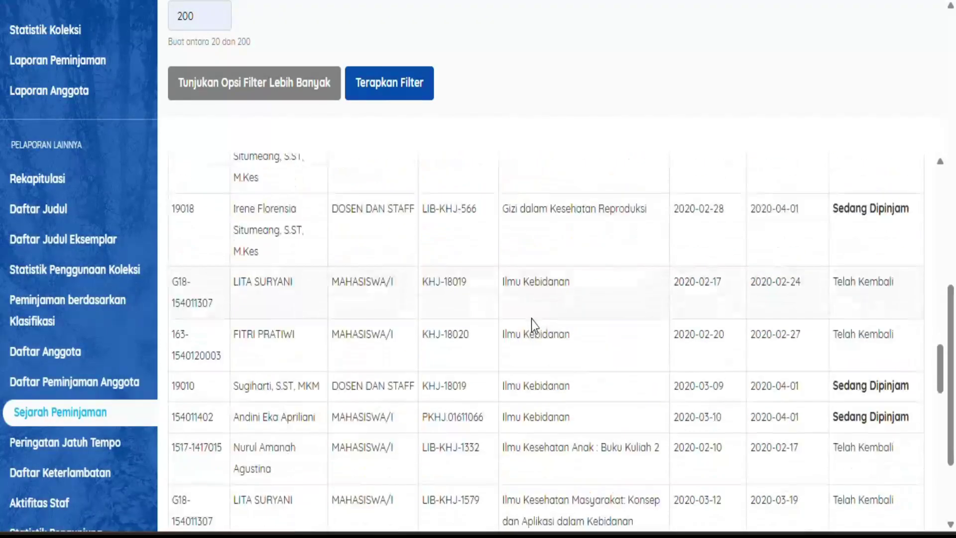
scroll(557, 343, "up", 5)
scroll(557, 343, "up", 20)
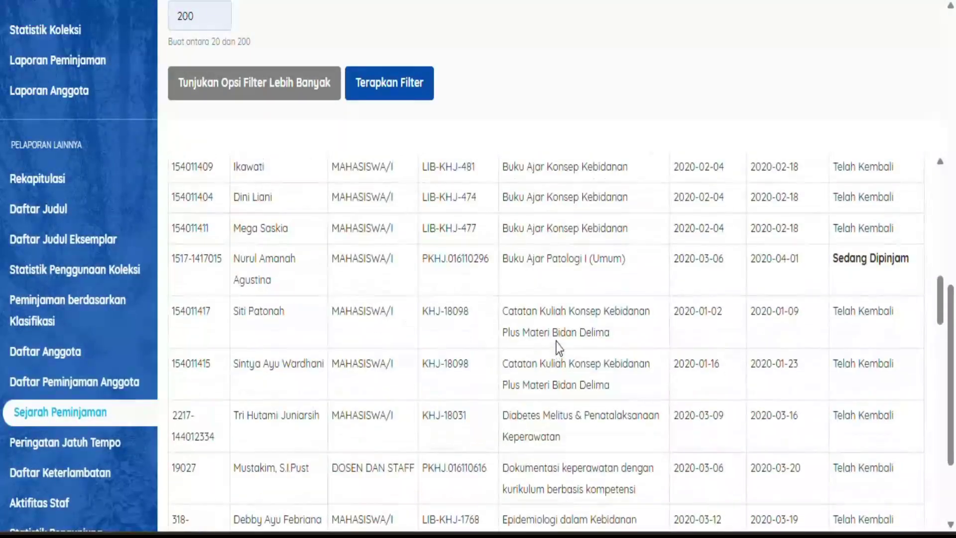
scroll(553, 334, "up", 3)
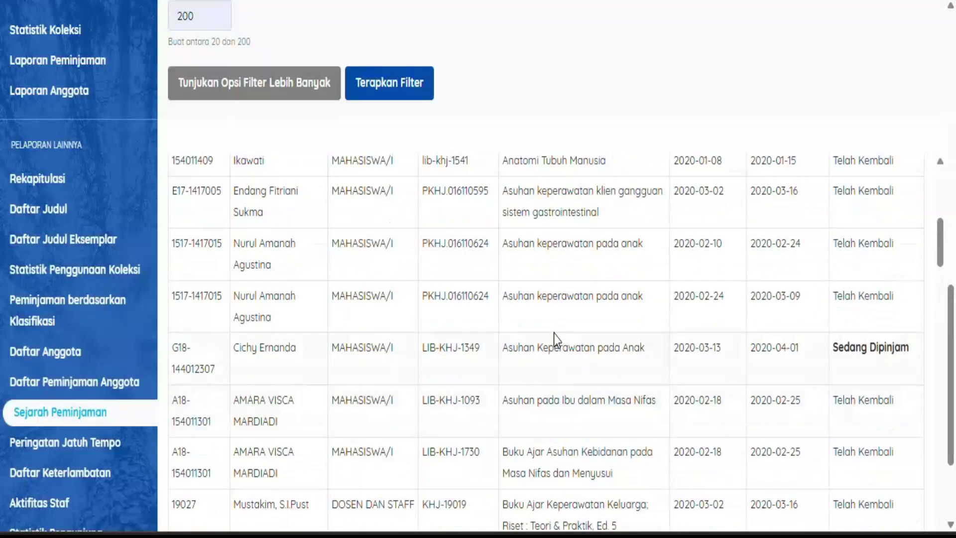
scroll(551, 314, "up", 8)
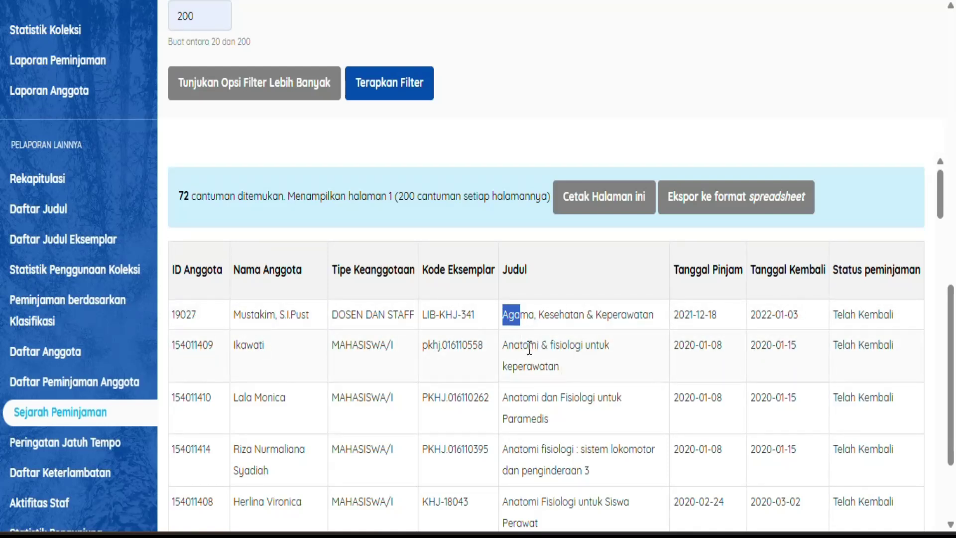
left_click(521, 393)
double_click(528, 417)
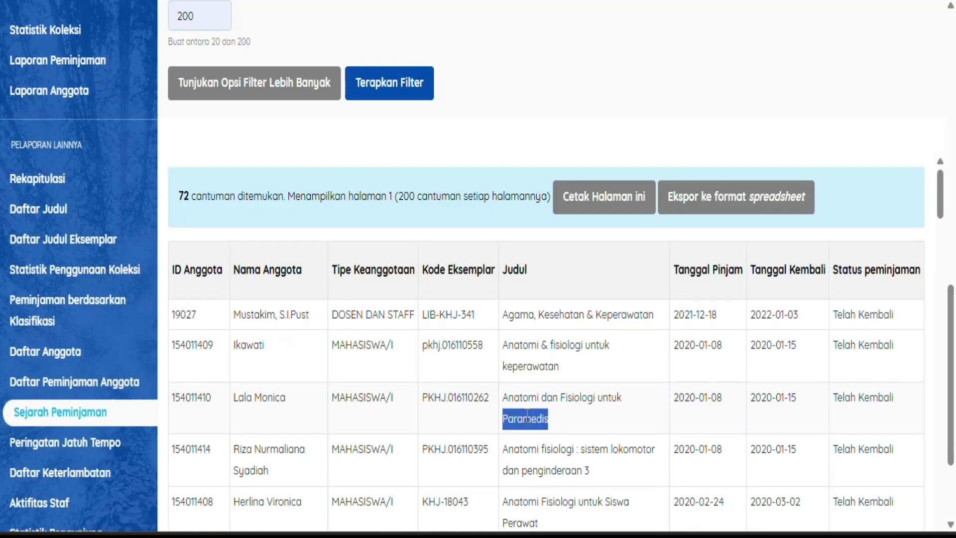
left_click(586, 404)
scroll(587, 405, "down", 3)
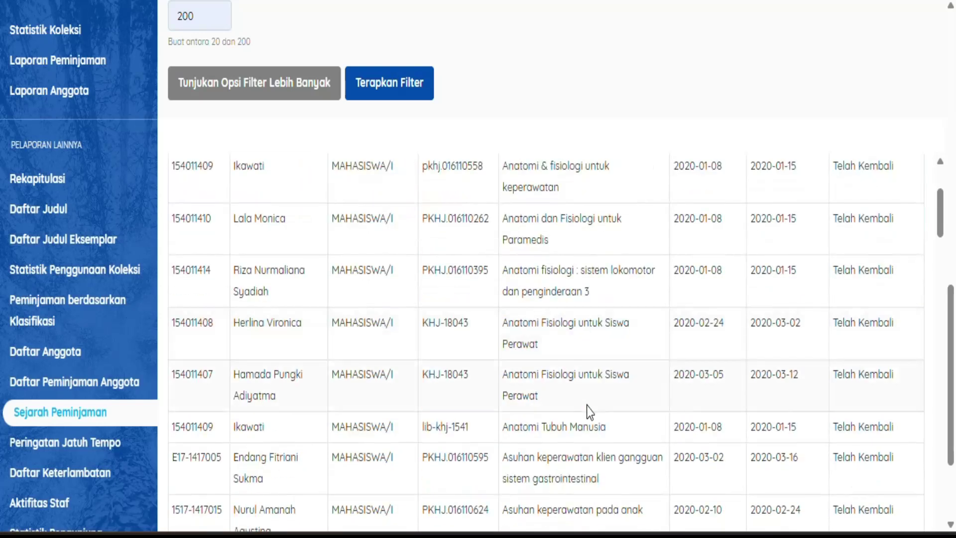
scroll(586, 406, "down", 4)
scroll(587, 374, "up", 10)
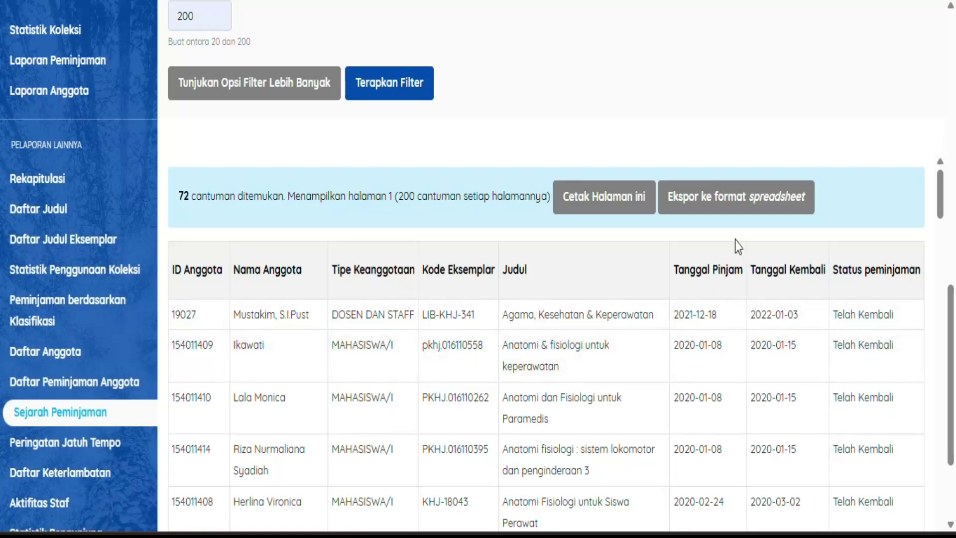
- Export the loan history to a spreadsheet and save it on Local Disk (D:) as loan_history-20250611
left_click(707, 201)
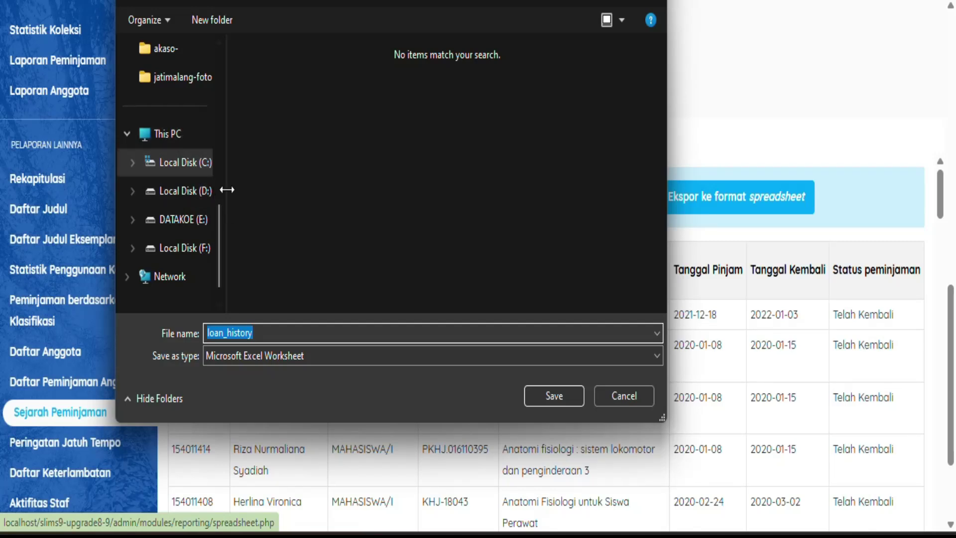
left_click(185, 191)
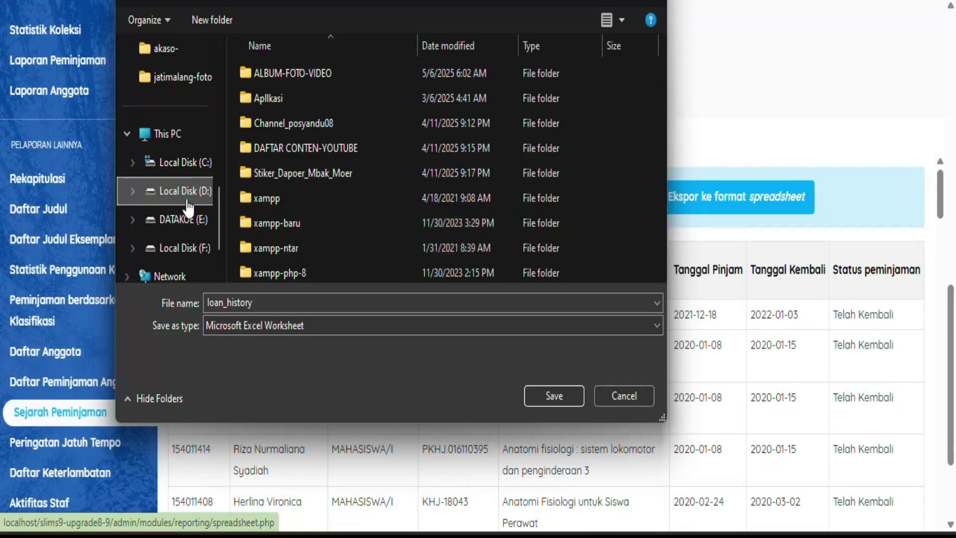
double_click(261, 303)
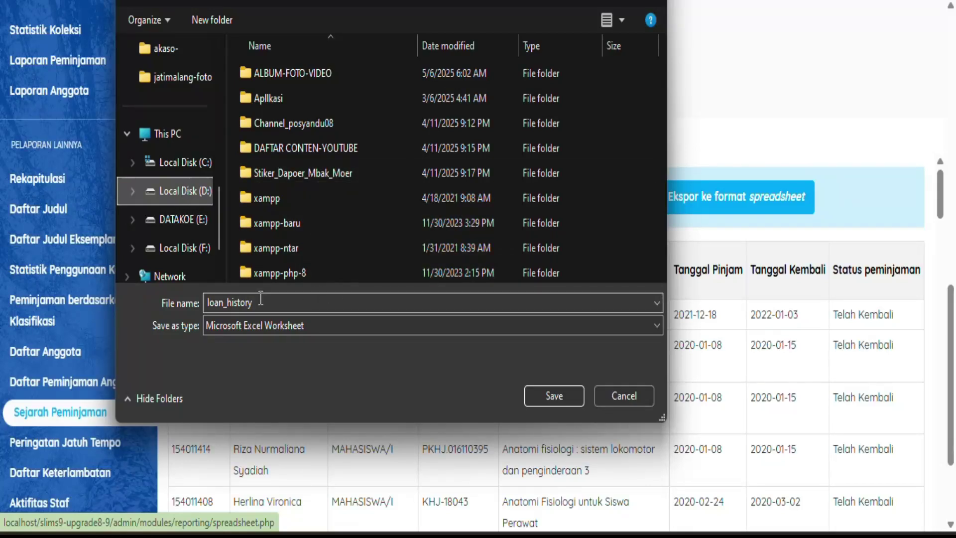
left_click(262, 303)
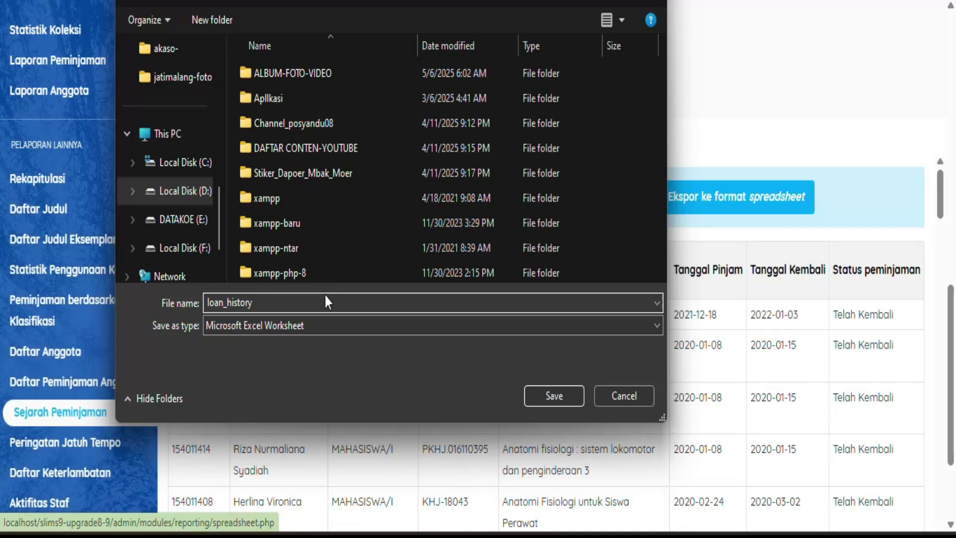
type("-20250611")
left_click(564, 395)
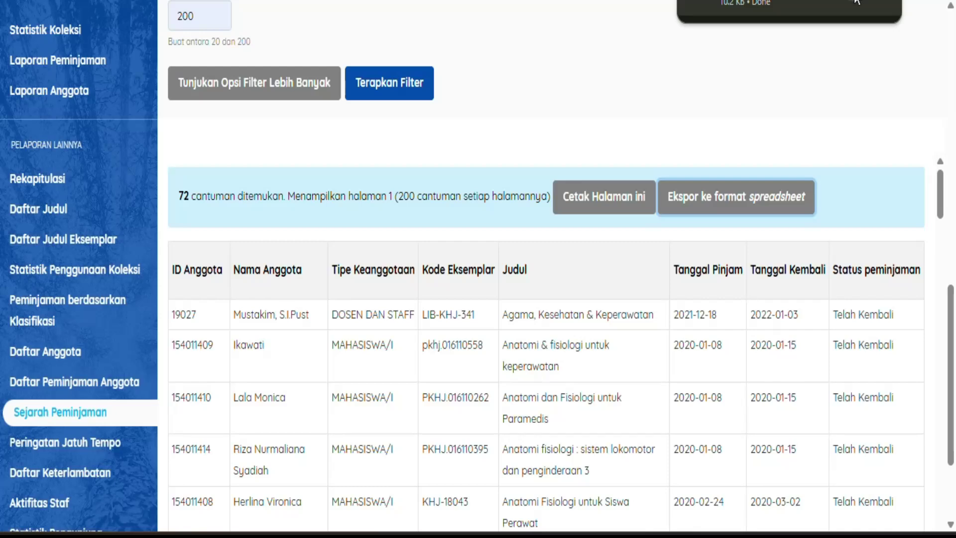
- Open the exported loan_history-20250611 file in Excel and widen its columns from ID Anggota through Tanggal Kembali
left_click(775, 20)
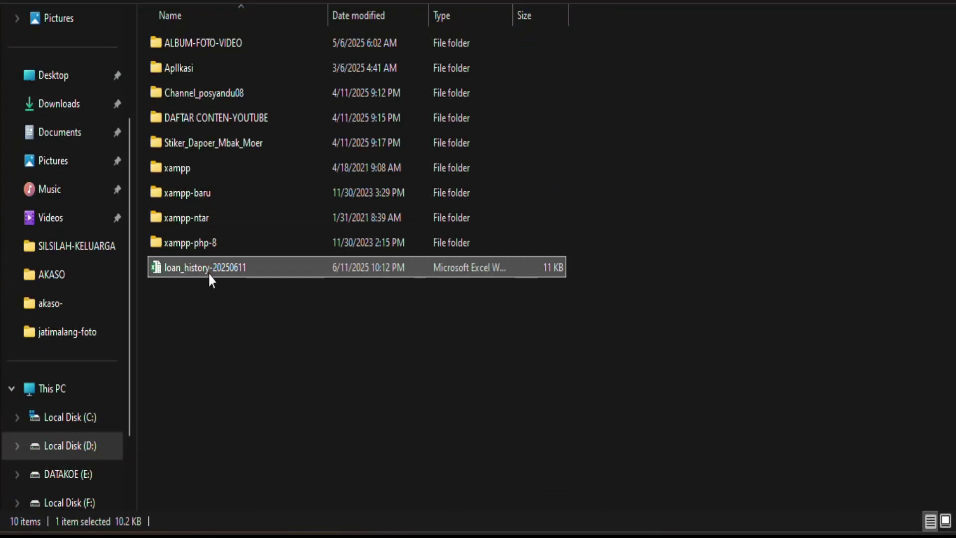
double_click(212, 268)
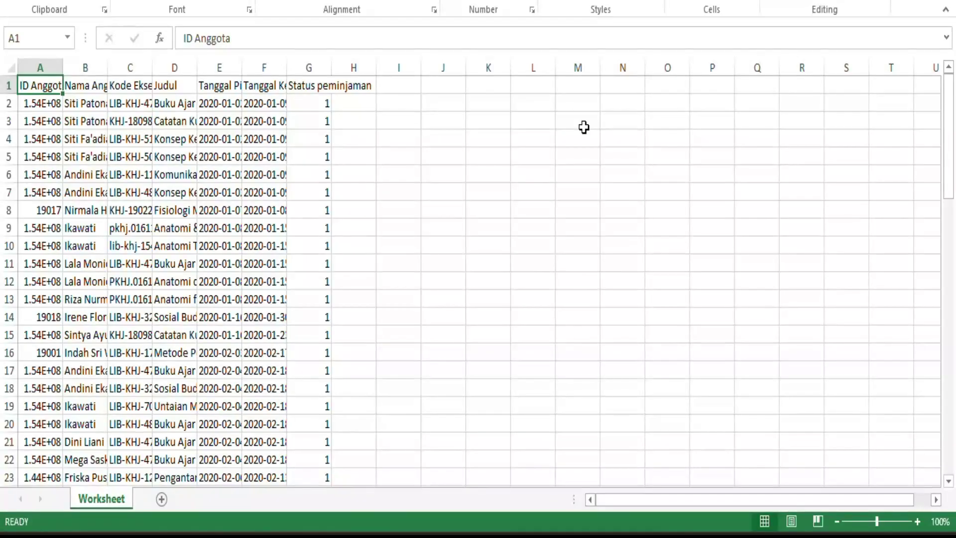
double_click(63, 68)
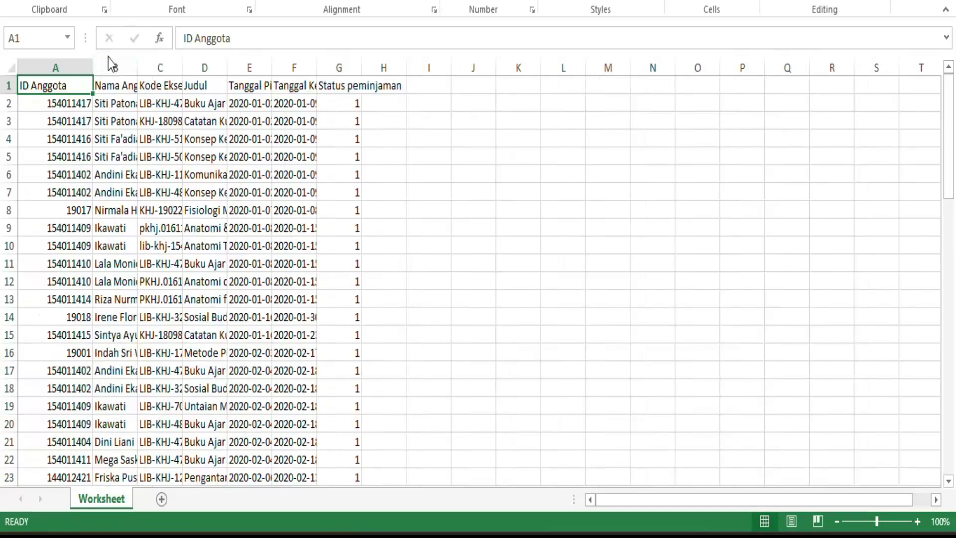
left_click_drag(138, 67, 439, 68)
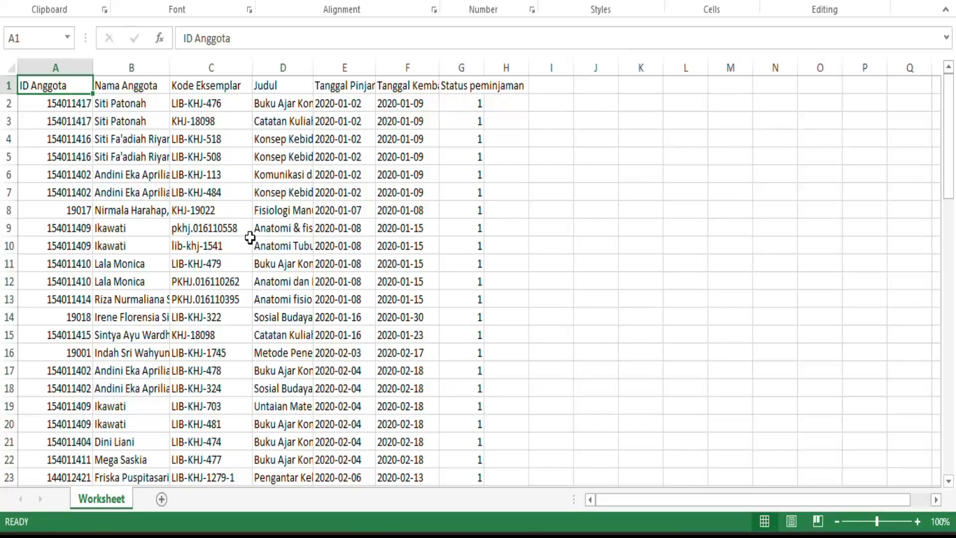
- Select all loan records in A2:G73 and sort them by the Judul column from A to Z, treating the first row as headers
left_click(56, 104)
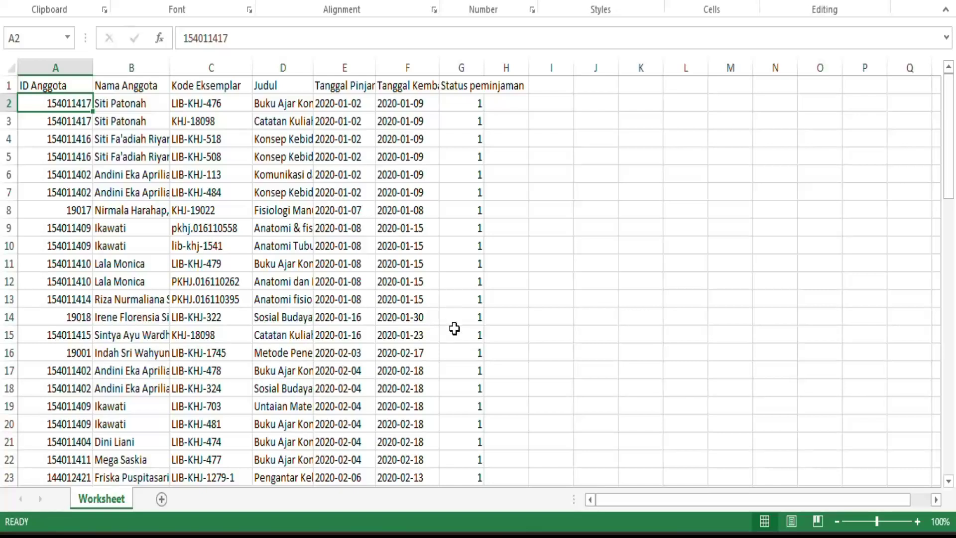
scroll(481, 398, "down", 9)
scroll(482, 401, "down", 13)
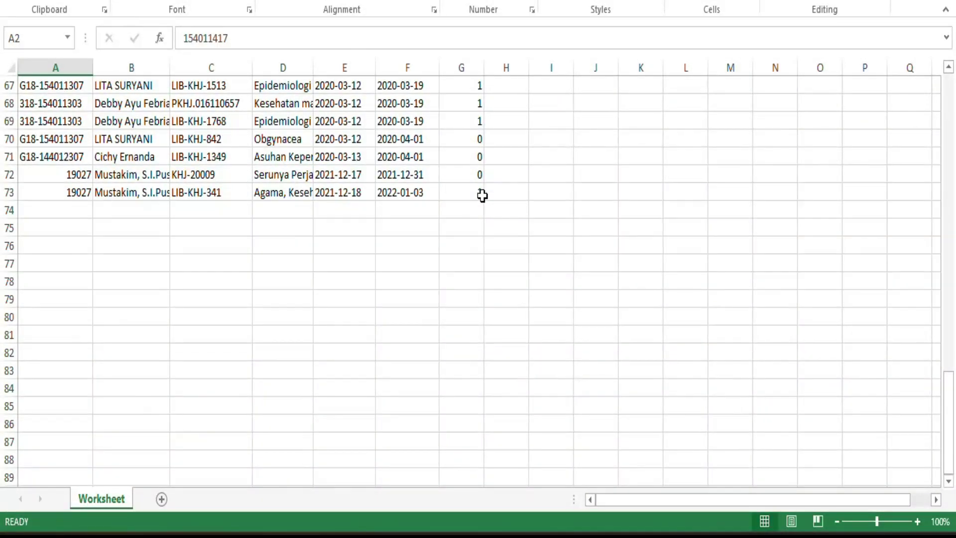
left_click(482, 195)
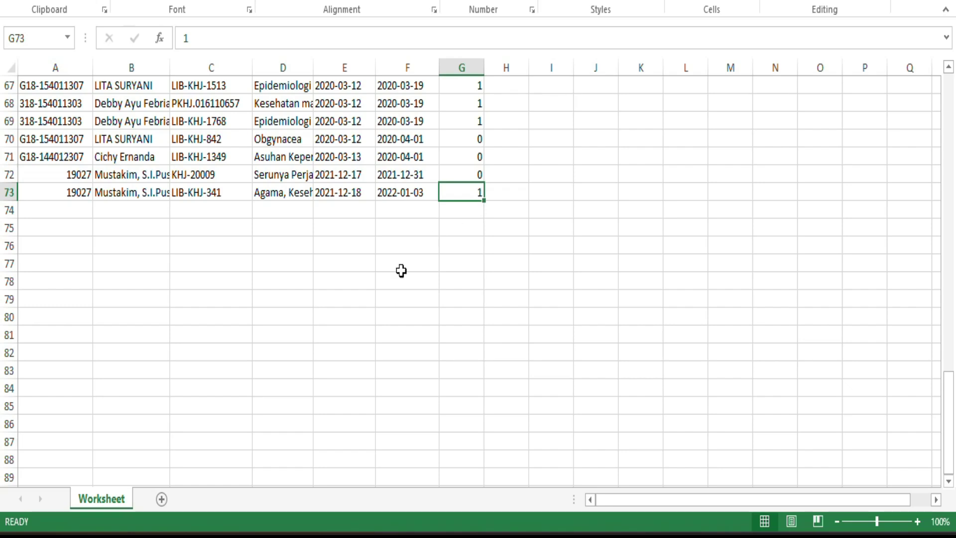
scroll(402, 271, "up", 19)
scroll(156, 201, "up", 3)
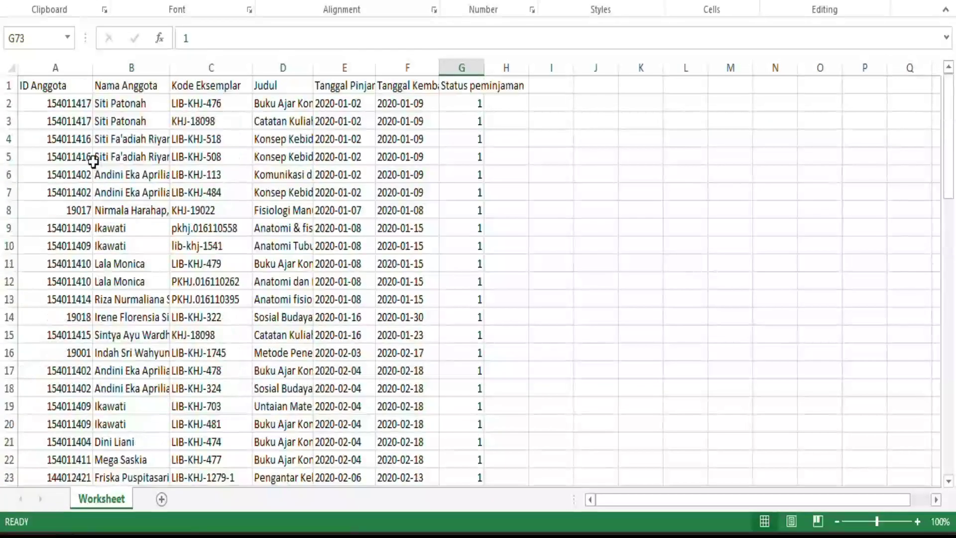
left_click(41, 104, "shift")
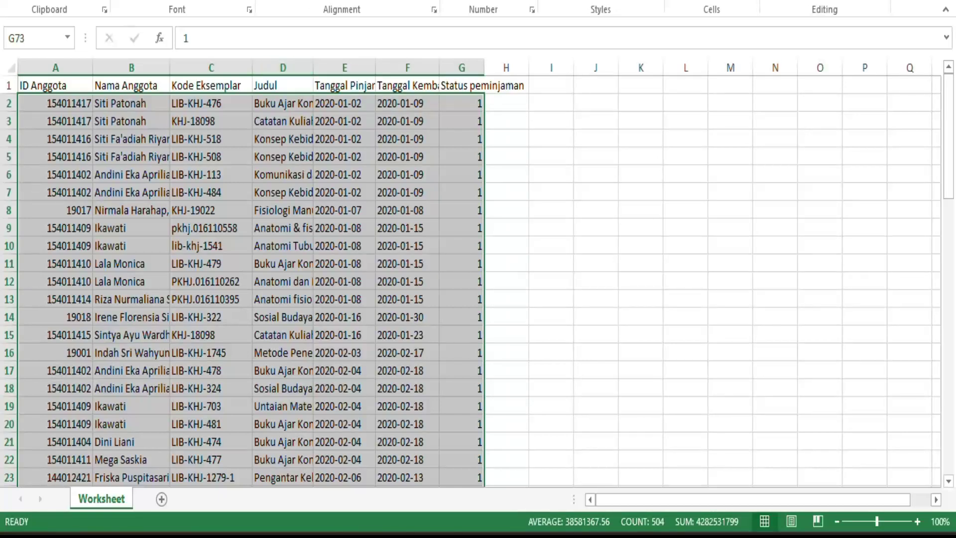
key("alt+a")
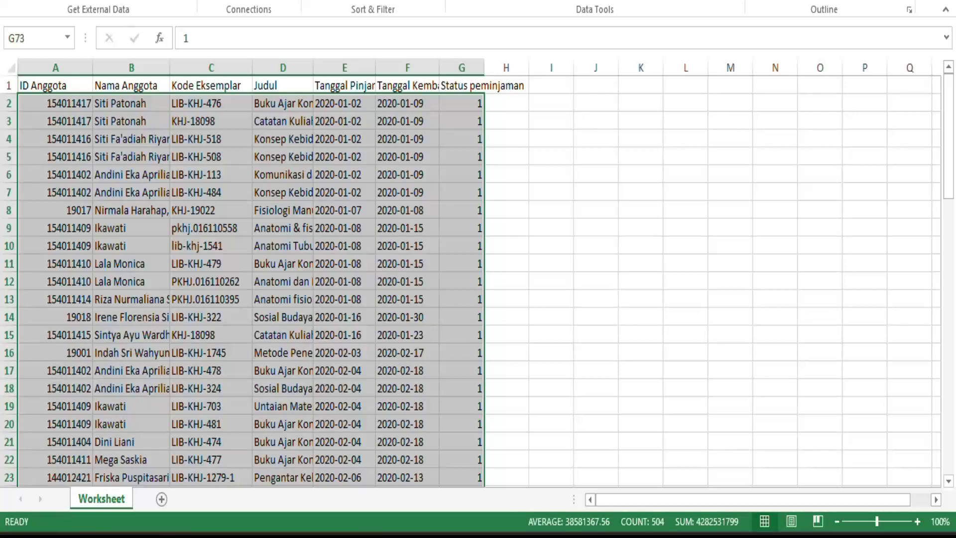
left_click(340, 1)
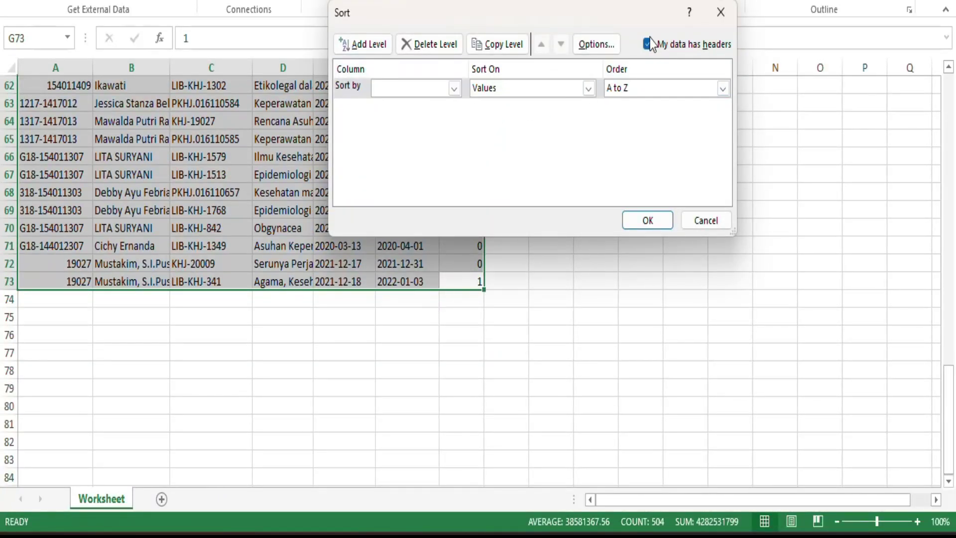
left_click(417, 90)
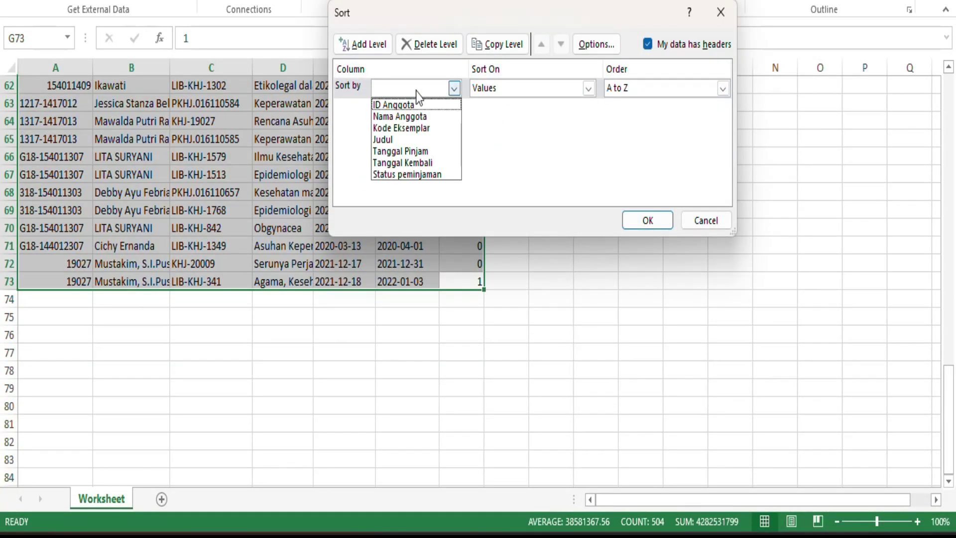
left_click(388, 140)
left_click(651, 225)
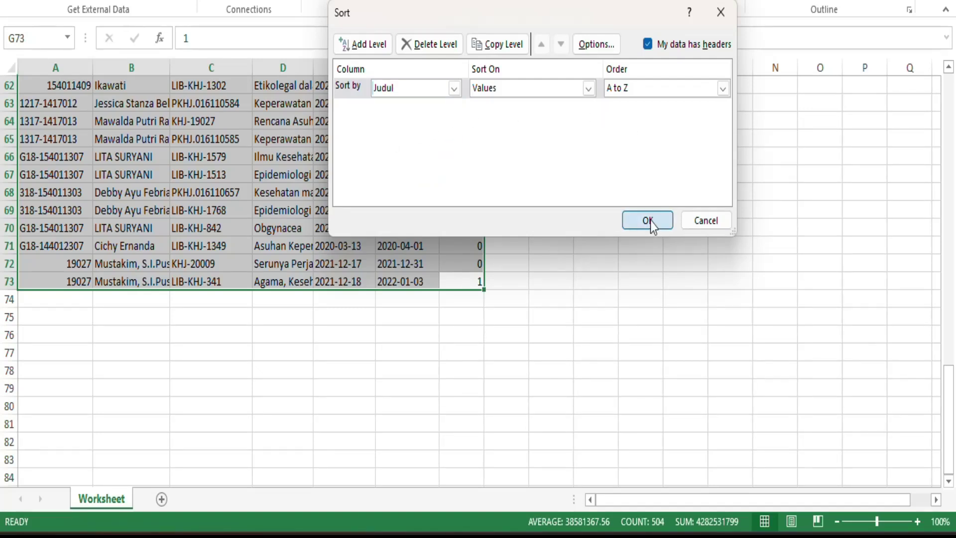
- Widen the Judul column to reveal more of the book titles and look through the sorted rows
scroll(329, 166, "up", 17)
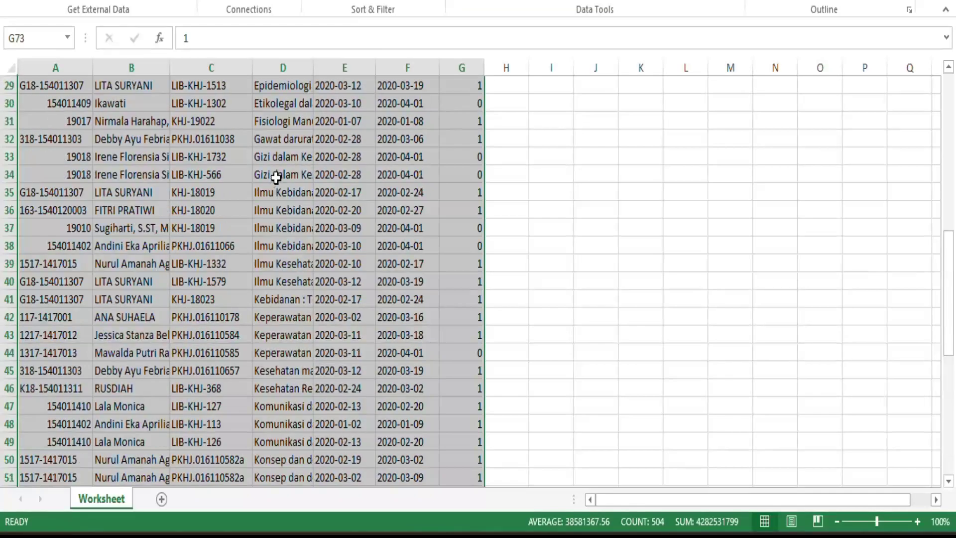
scroll(289, 165, "up", 4)
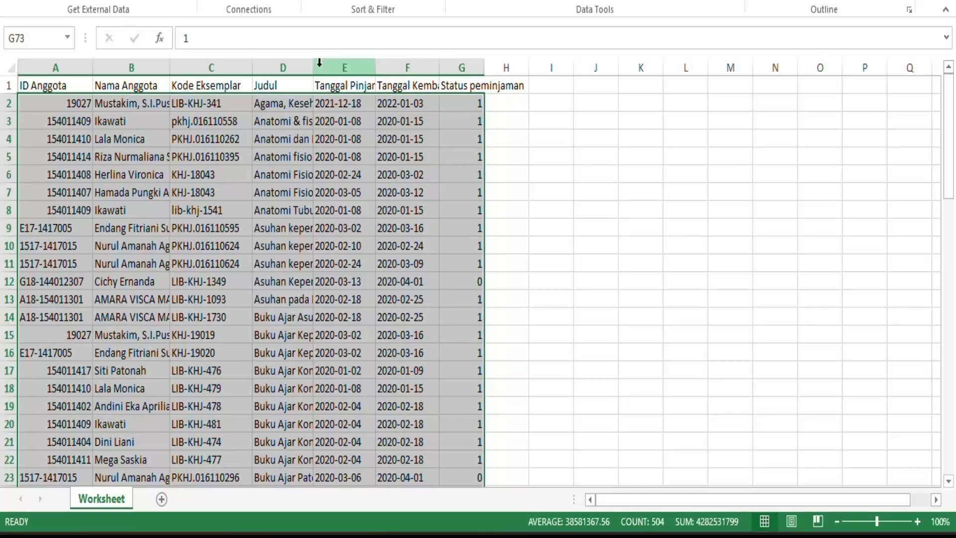
left_click_drag(314, 66, 481, 66)
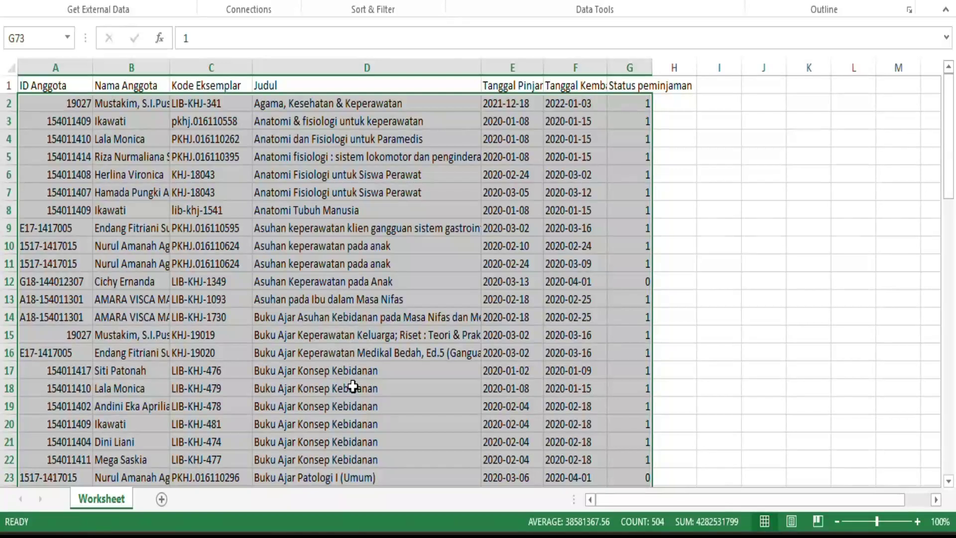
scroll(354, 387, "down", 2)
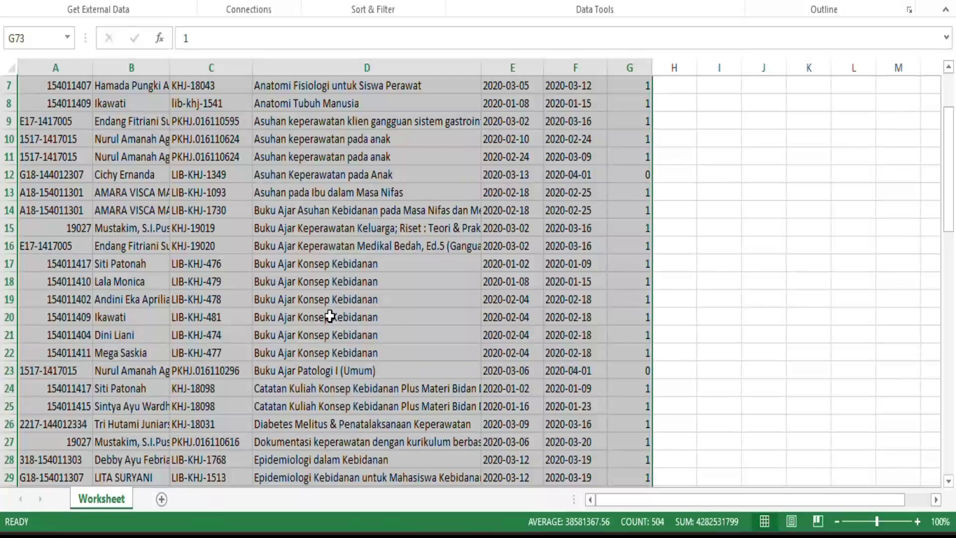
scroll(329, 323, "down", 11)
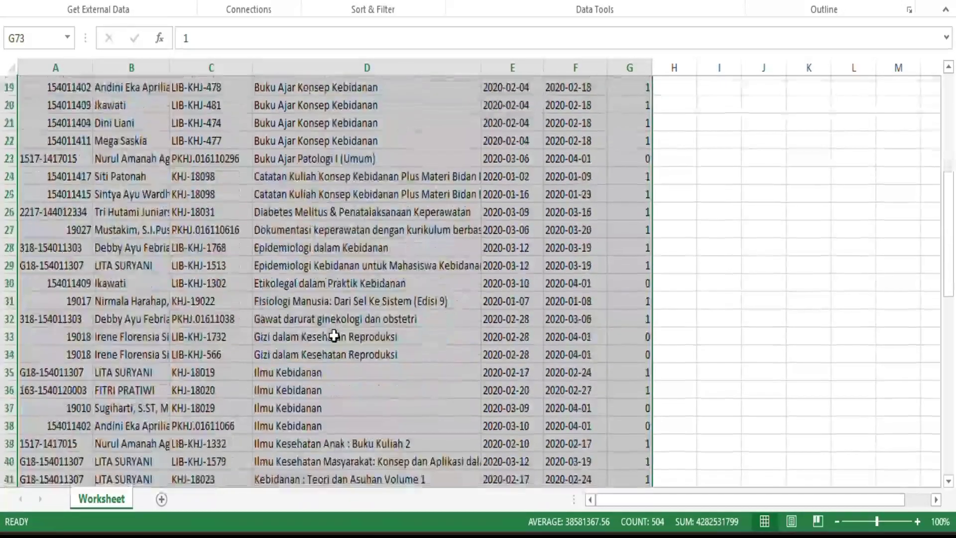
- Look through the sorted loan records from first to last row, examining which titles in the Judul column repeat
scroll(338, 337, "down", 4)
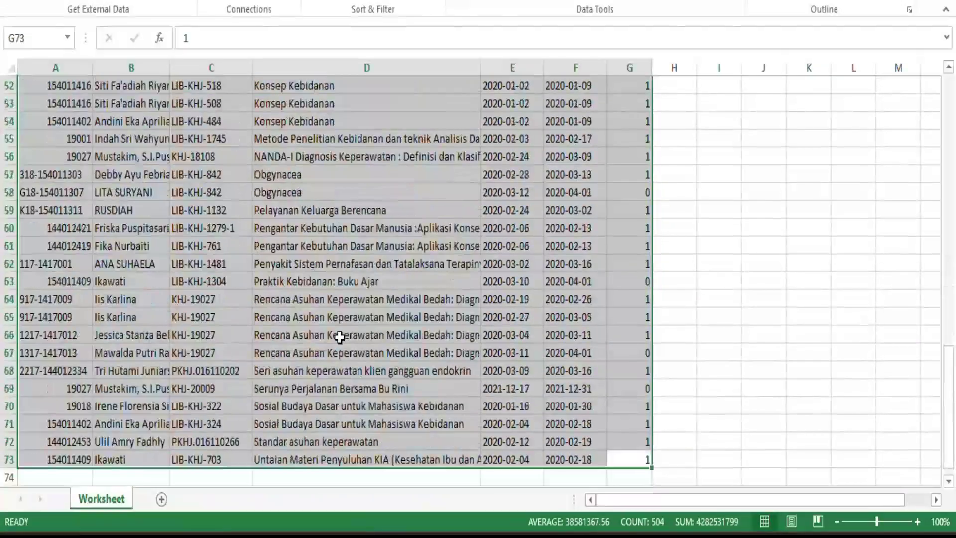
scroll(342, 336, "up", 5)
scroll(348, 331, "up", 12)
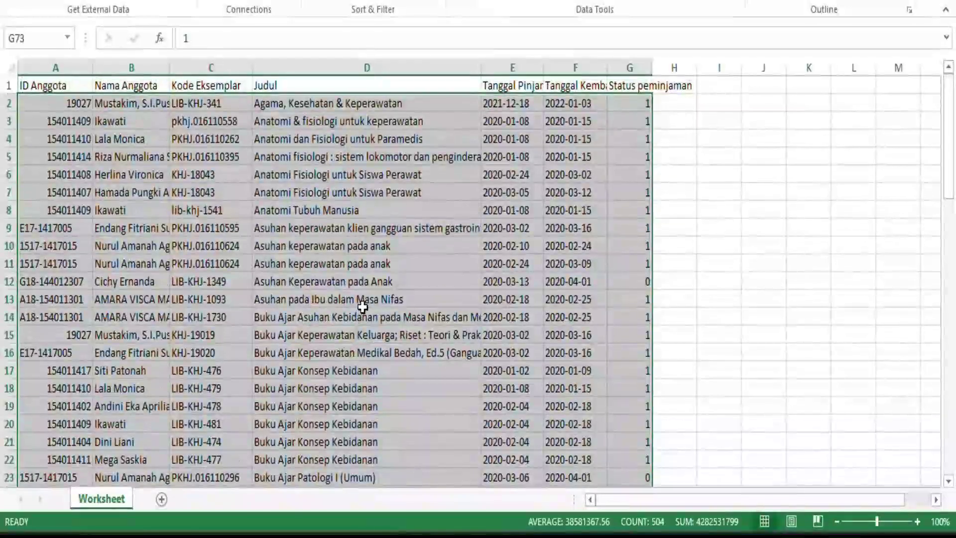
scroll(383, 248, "down", 3)
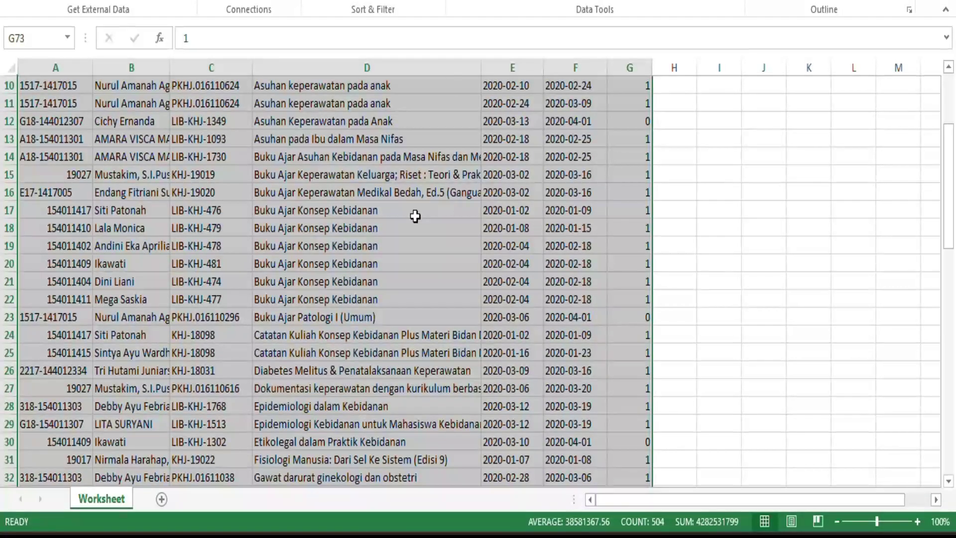
scroll(416, 215, "up", 3)
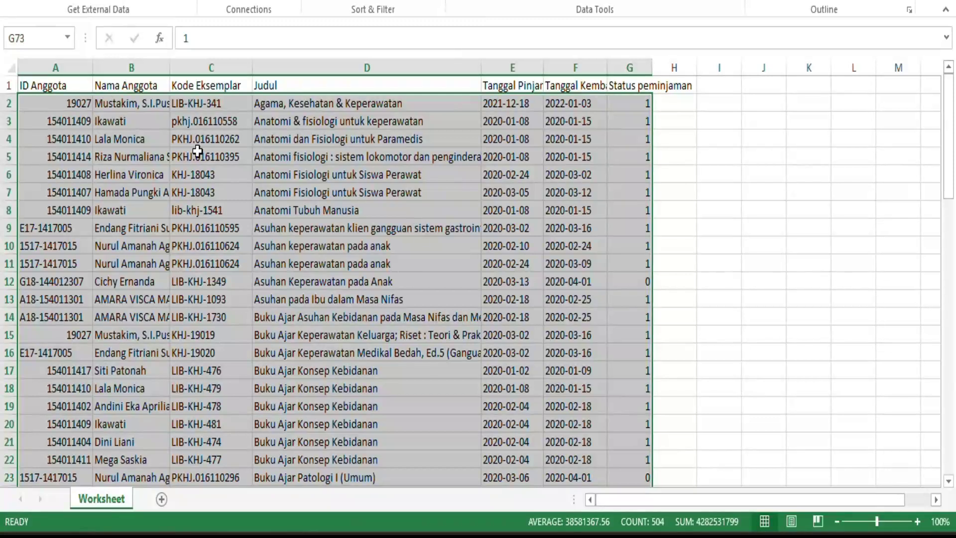
scroll(201, 169, "down", 1)
scroll(472, 267, "up", 1)
scroll(402, 384, "down", 2)
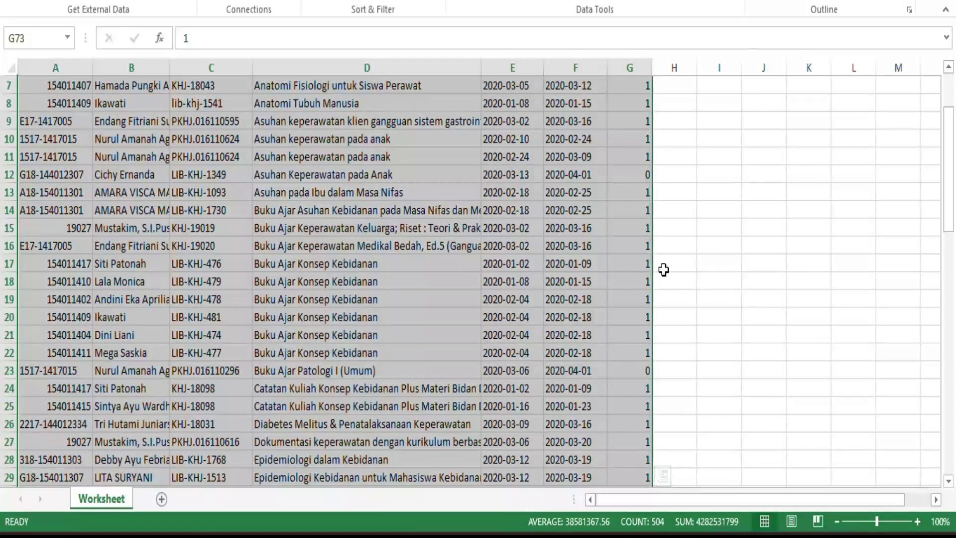
- Count the Buku Ajar Konsep Kebidanan rows, enter 6 in H17 and copy it down through H22
left_click_drag(293, 263, 301, 359)
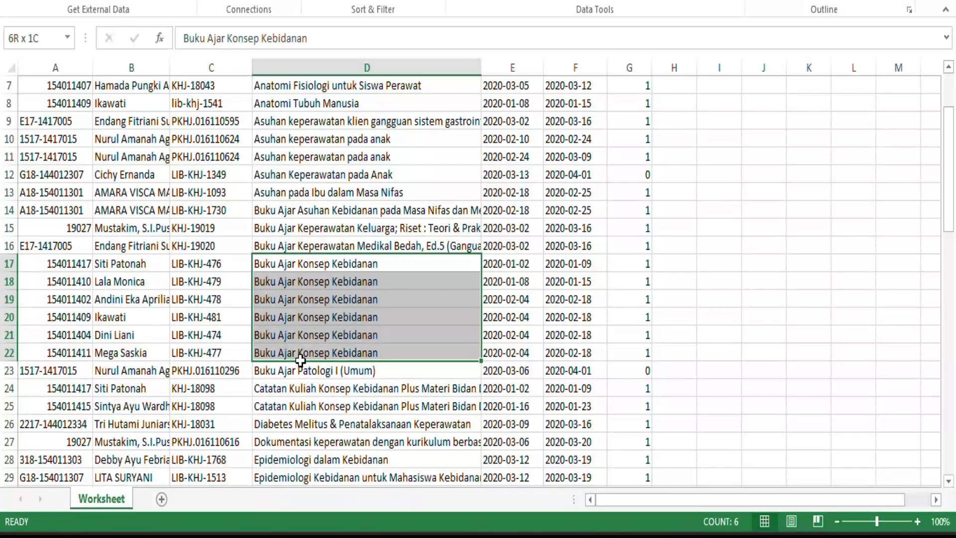
left_click(682, 263)
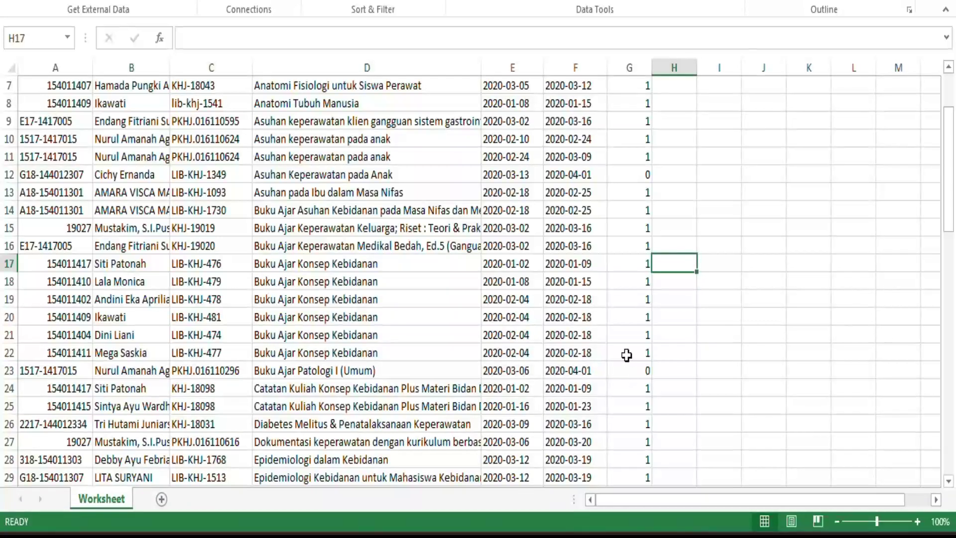
type("6")
key("ctrl+Return")
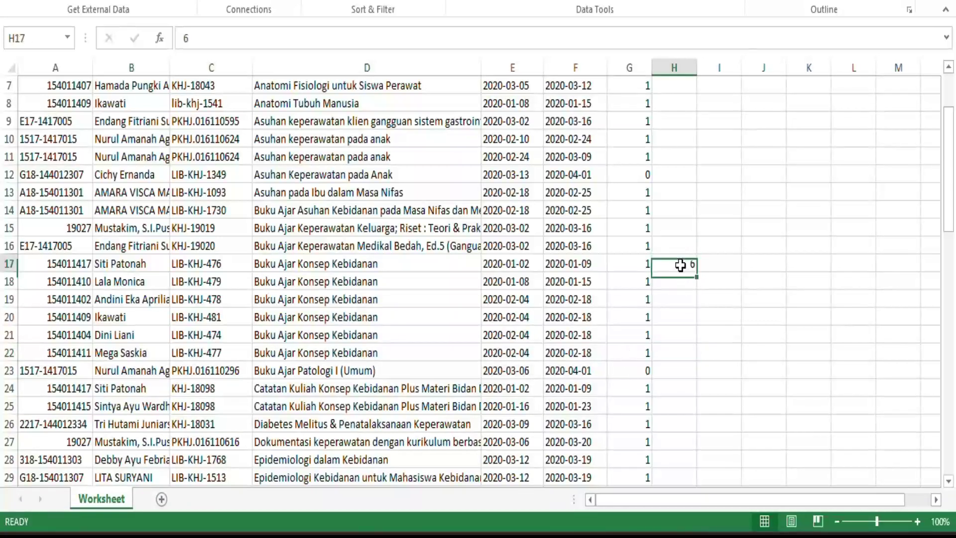
key("ctrl+c")
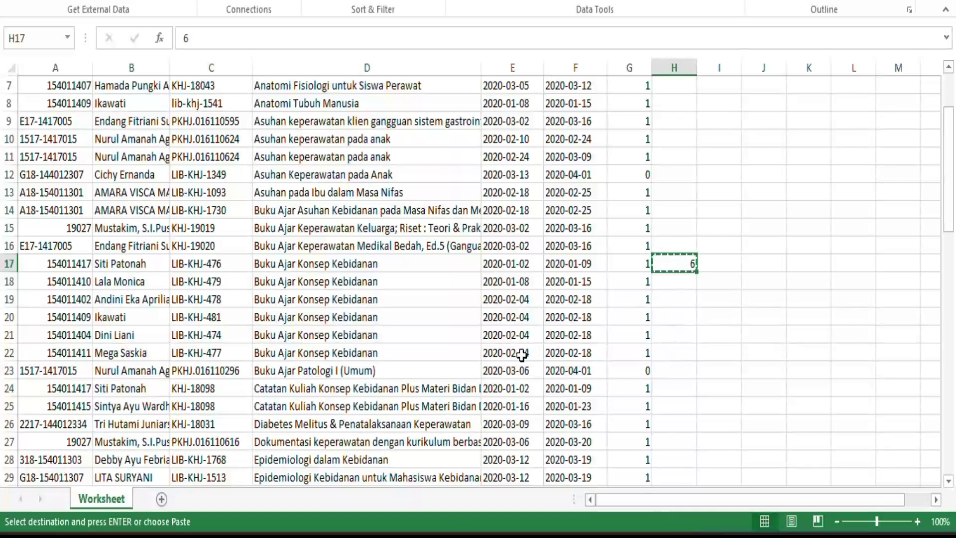
left_click_drag(674, 264, 678, 351)
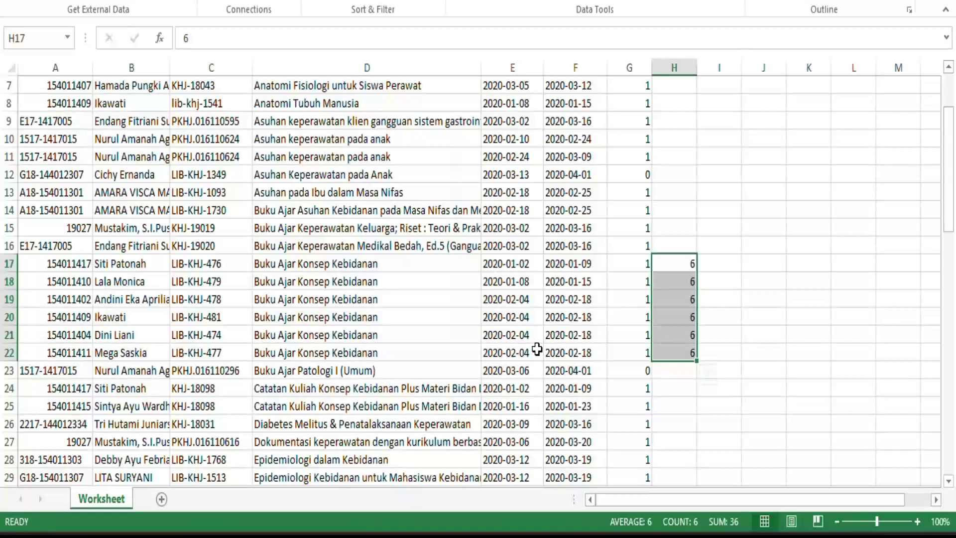
- Count the Asuhan keperawatan pada anak rows in D10:D12 and enter 3 in H10
scroll(429, 443, "up", 2)
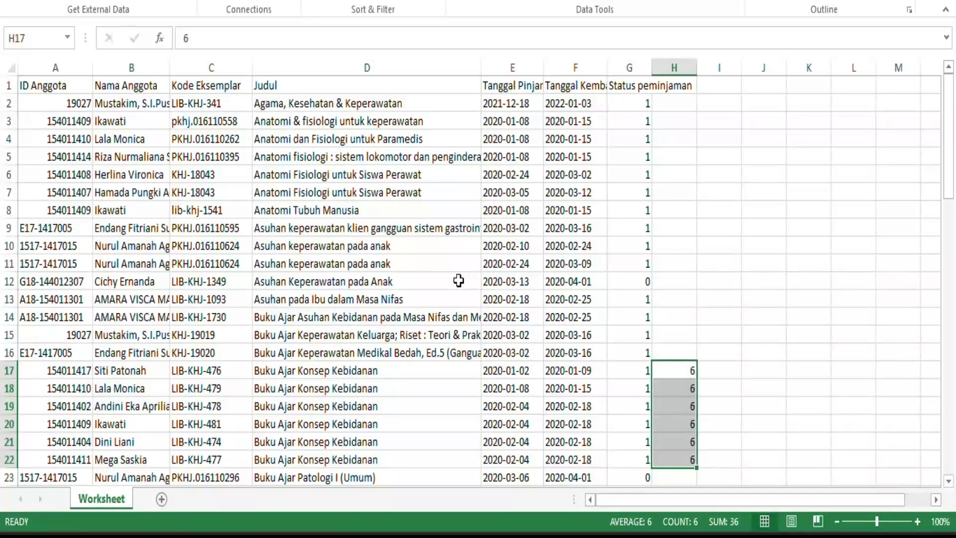
left_click_drag(378, 247, 368, 280)
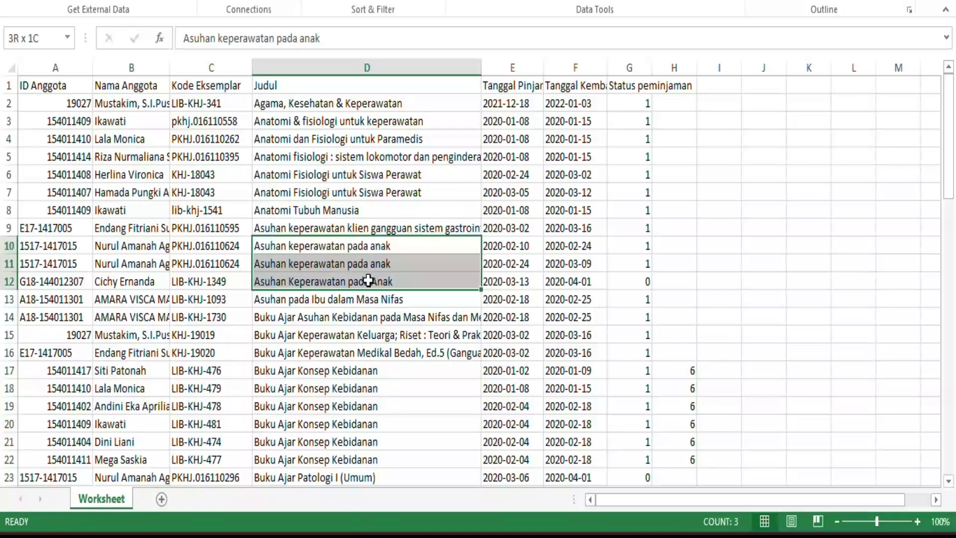
left_click(692, 245)
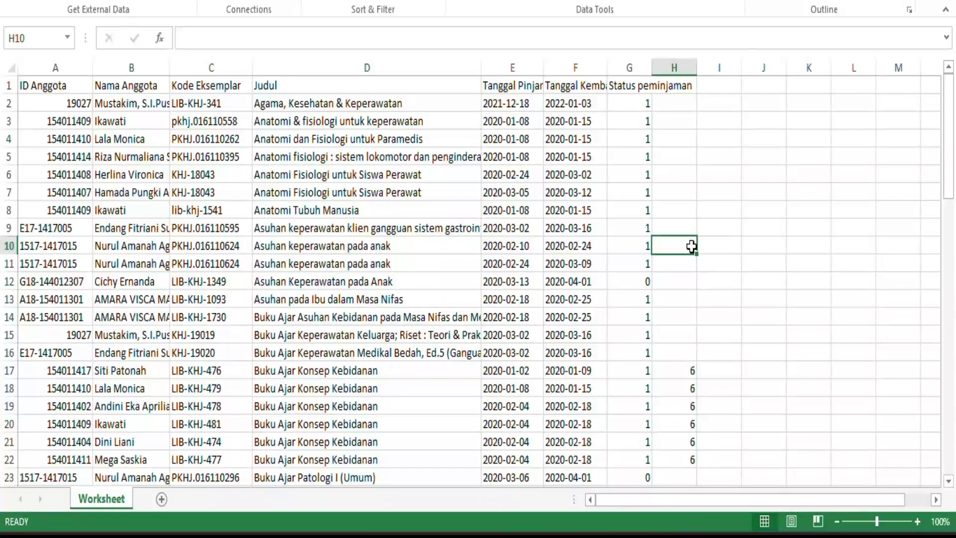
type("3")
key("Return")
left_click(687, 246)
- Enter 1 in H2 as the loan count and copy it down through H5
left_click(688, 104)
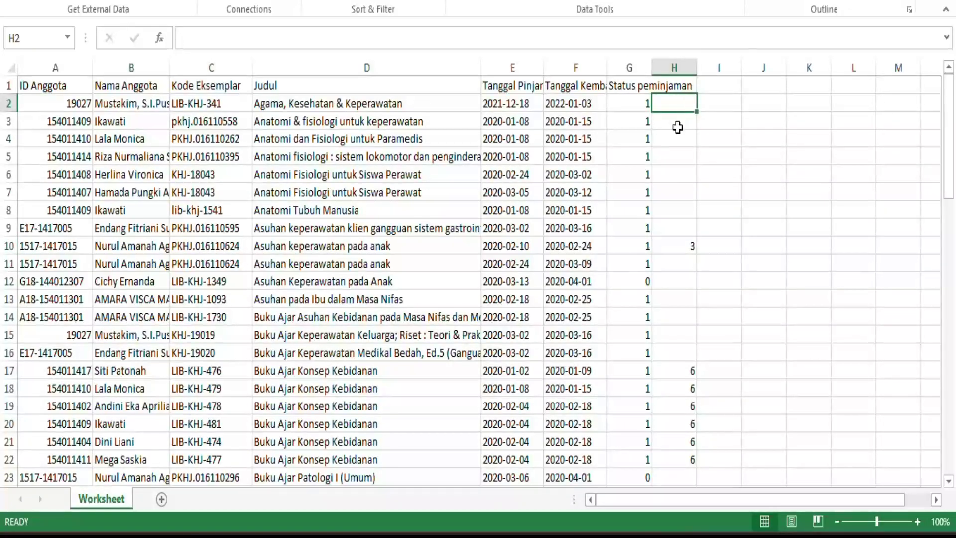
type("11")
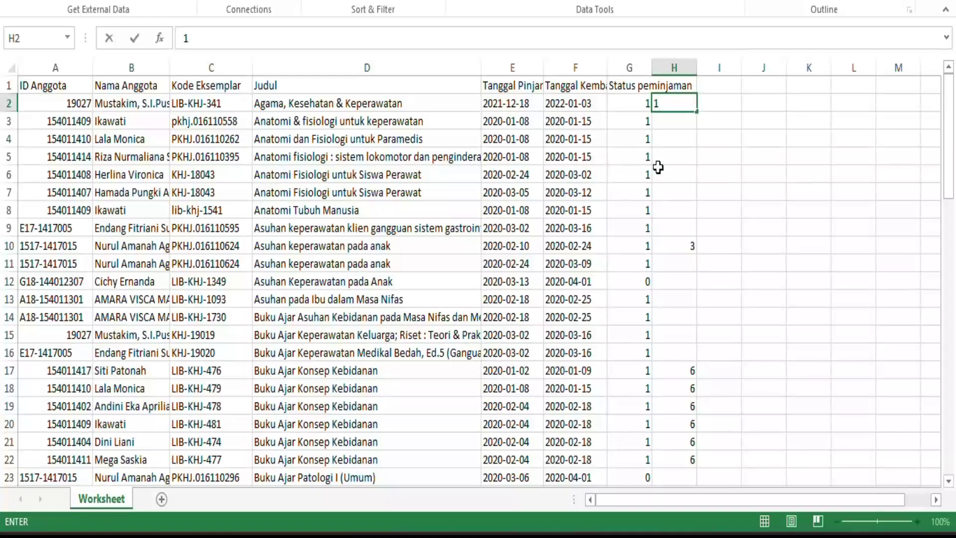
left_click(659, 164)
left_click(674, 106)
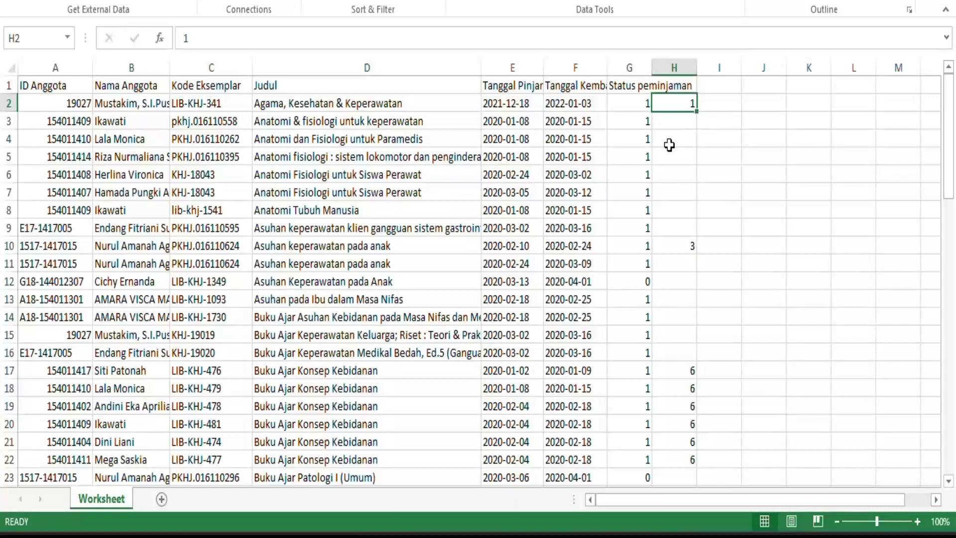
key("ctrl+c")
key("shift+Down")
key("shift+Down")
key("shift+Down")
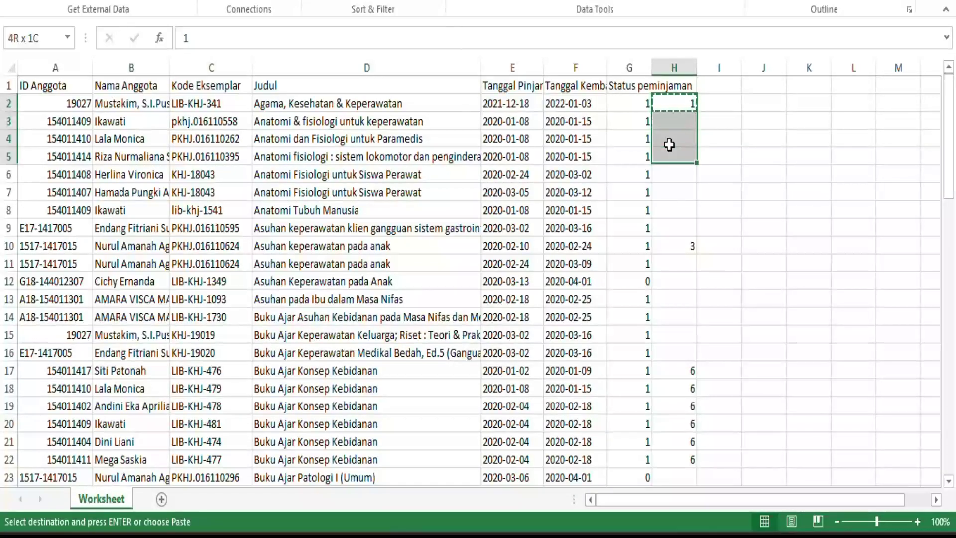
key("Return")
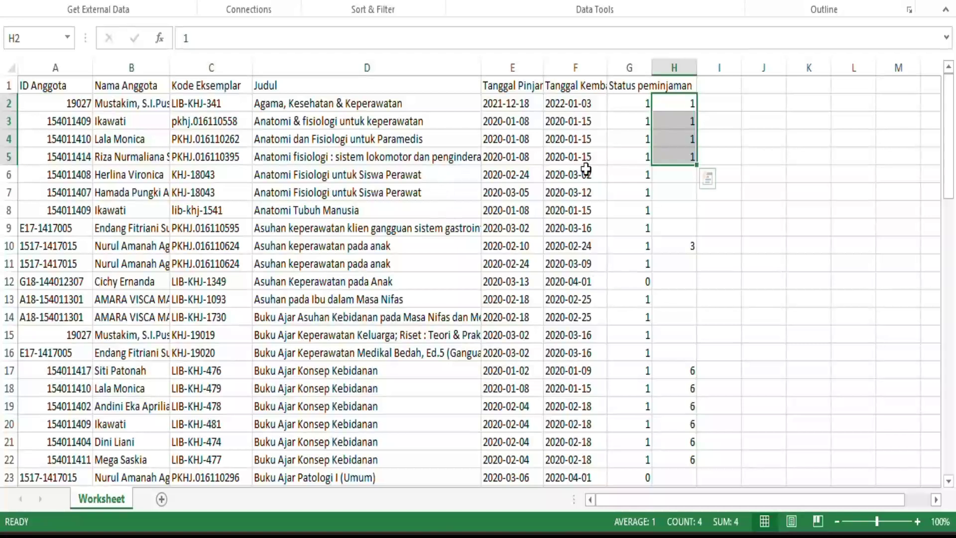
- Enter 2 in H6 for Anatomi Fisiologi untuk Siswa Perawat and clear the repeated counts in H18:H22
left_click(668, 173)
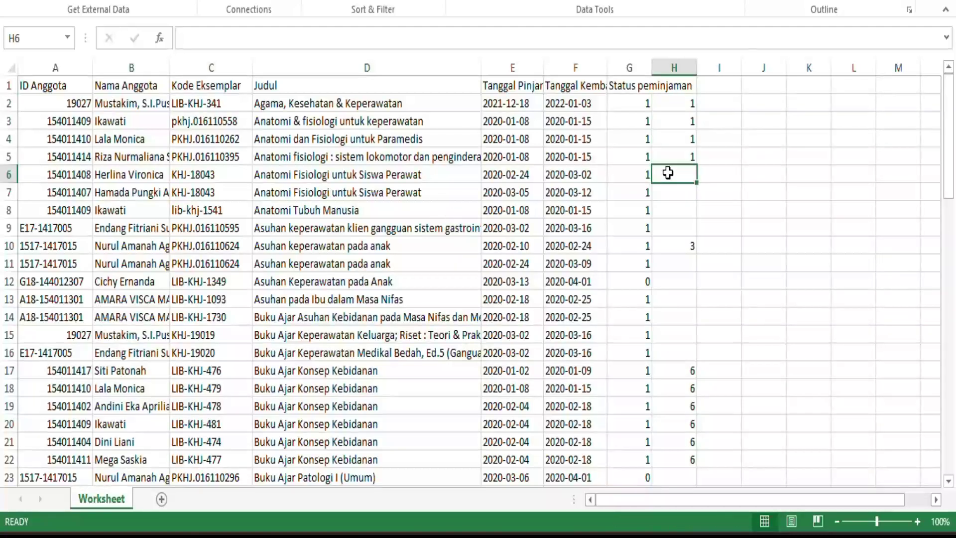
type("2")
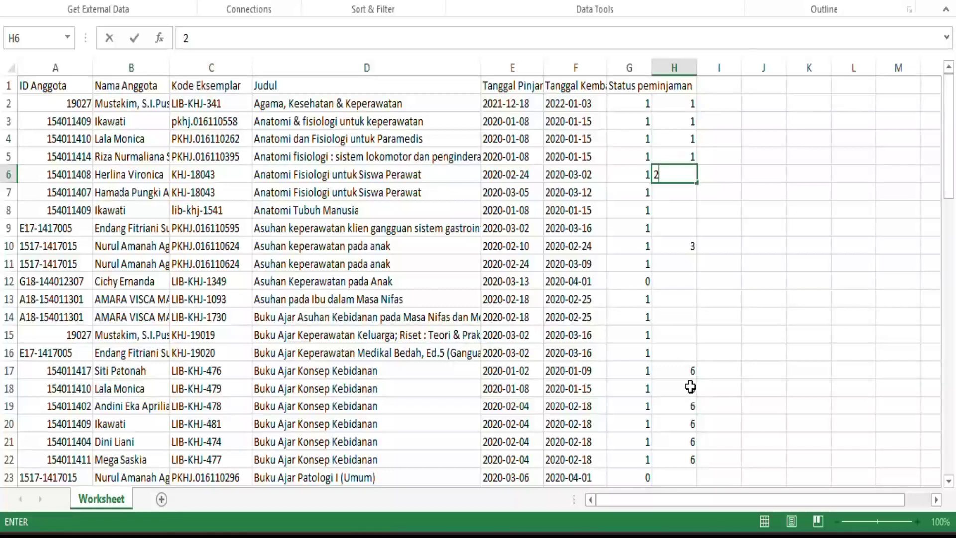
left_click_drag(691, 386, 691, 455)
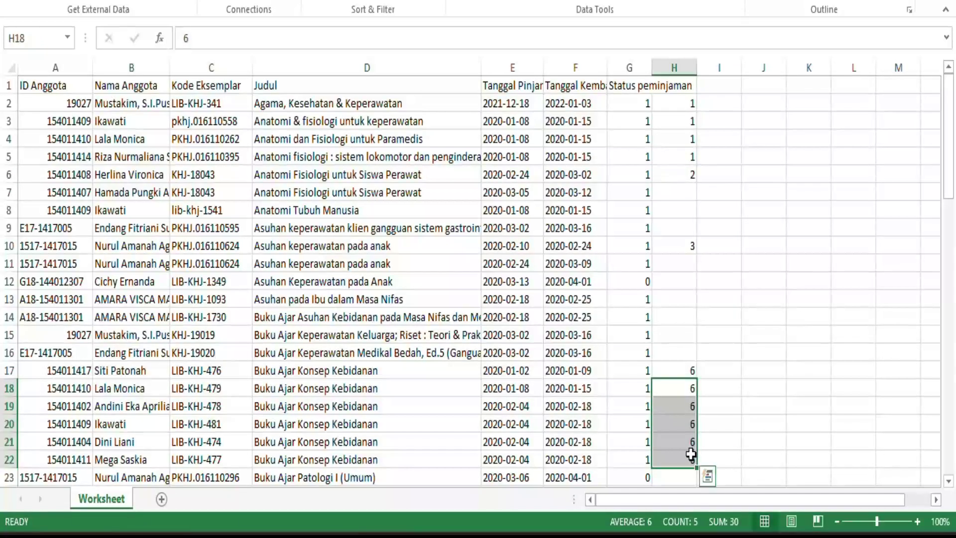
key("Delete")
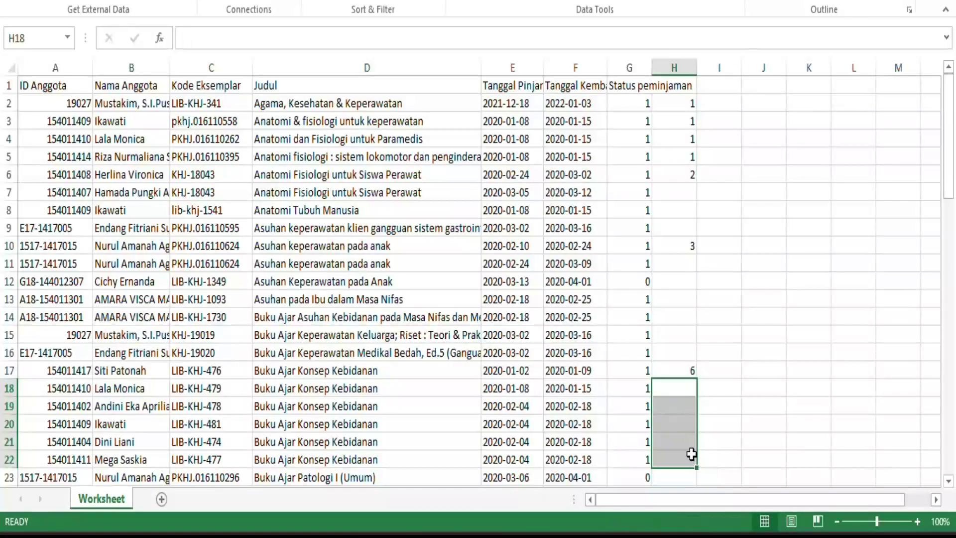
- Enter 4 in H35 as the loan count for the title Ilmu Kebidanan
scroll(631, 374, "down", 4)
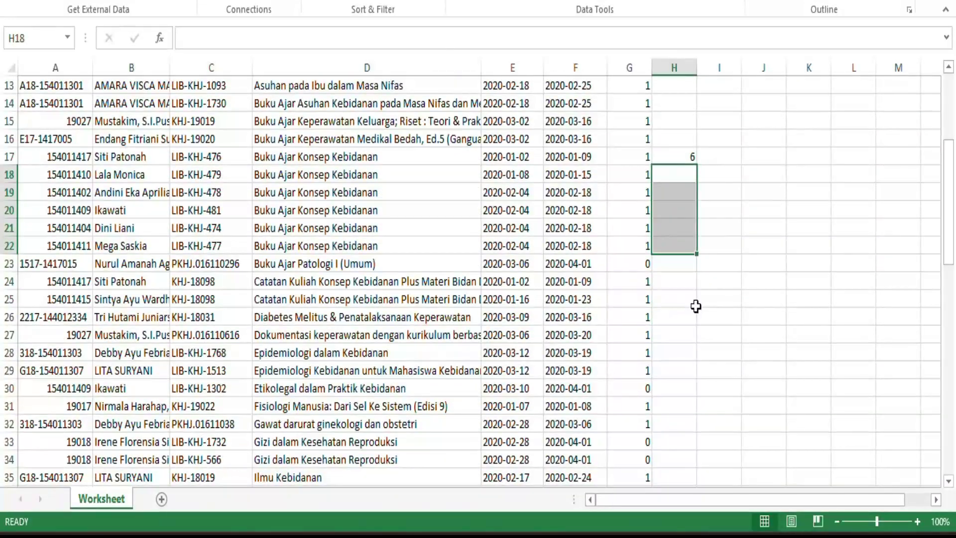
scroll(452, 369, "down", 3)
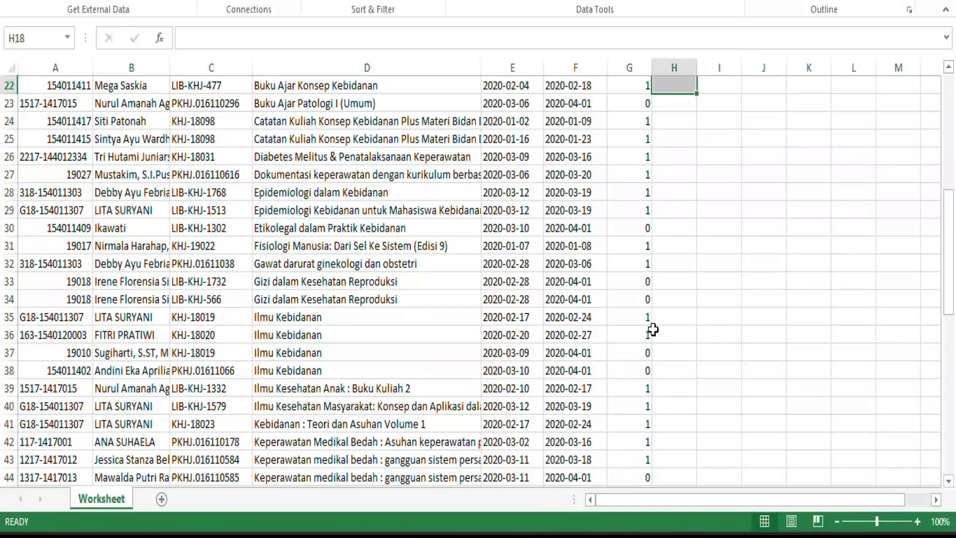
left_click(675, 316)
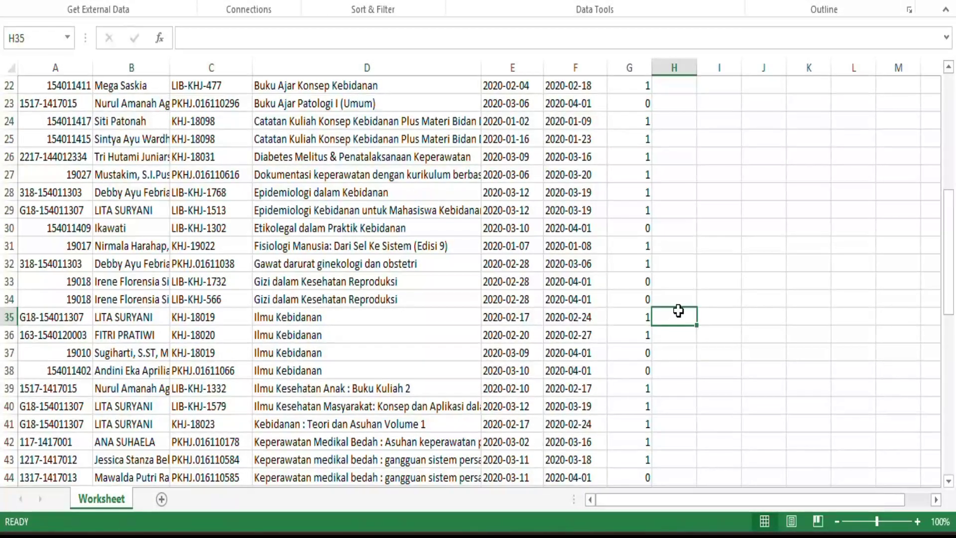
type("4")
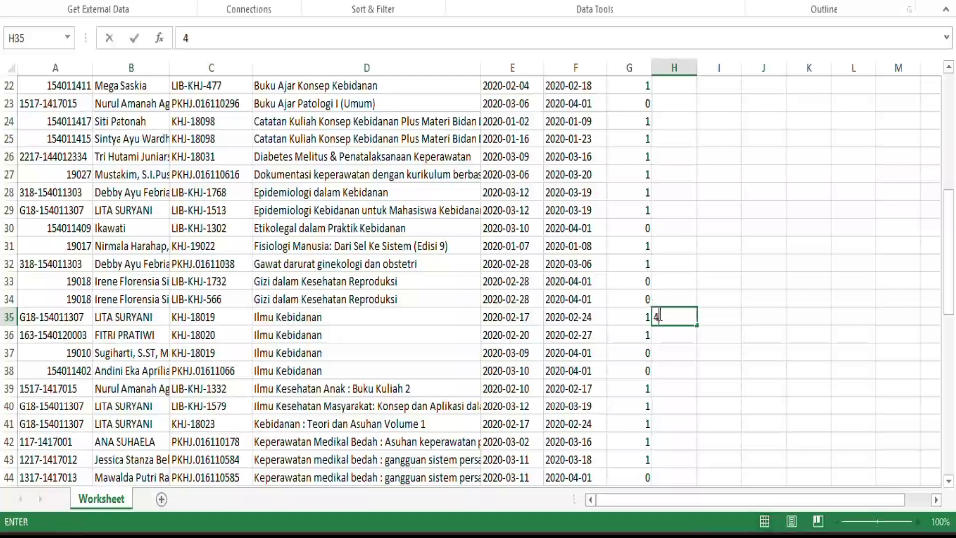
left_click(715, 368)
- Enter 2 in H48 as the loan count for Komunikasi dan Konseling dalam Praktik Kebidanan
scroll(678, 349, "up", 7)
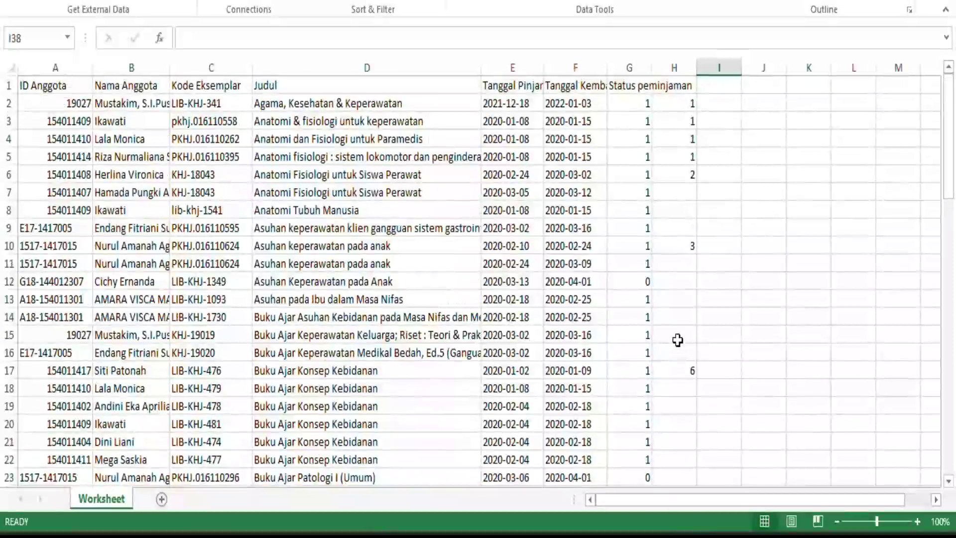
scroll(678, 340, "down", 9)
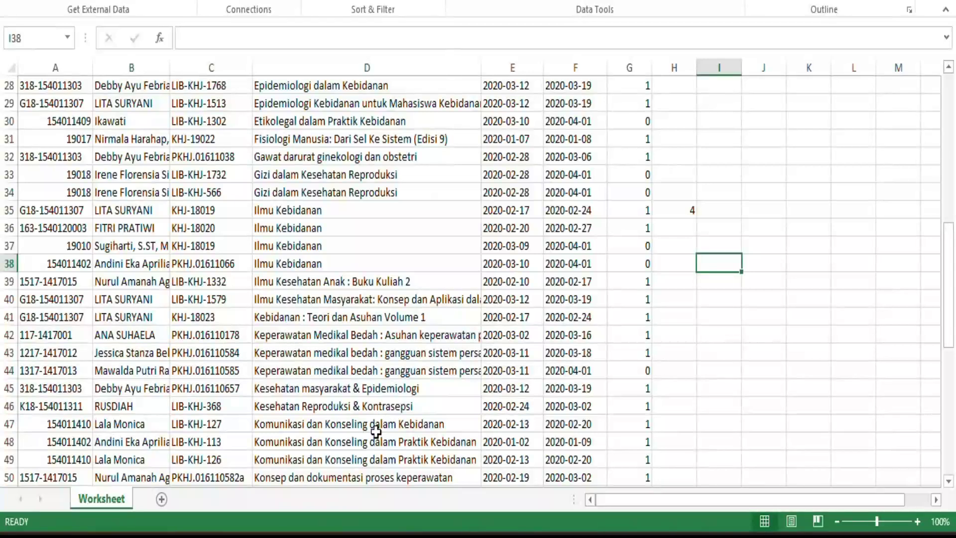
left_click(349, 427)
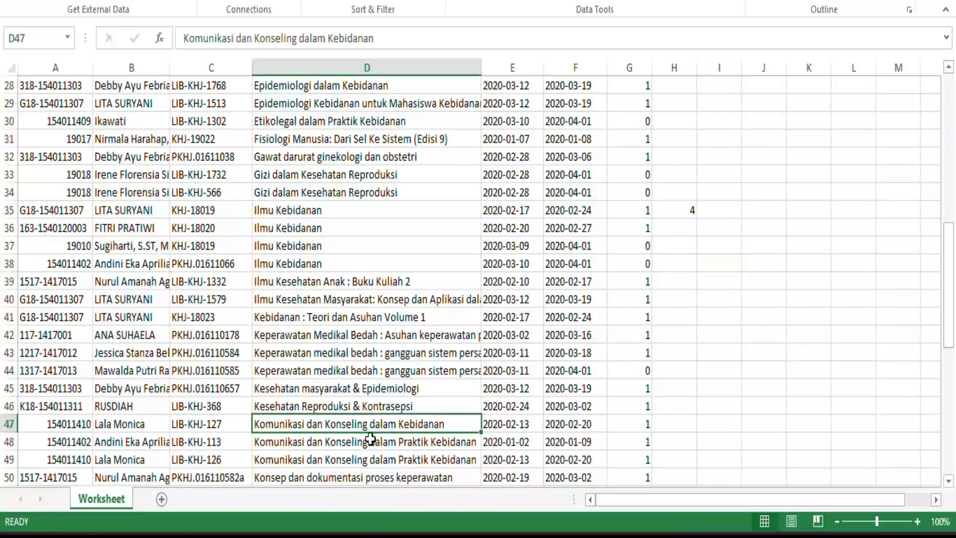
scroll(369, 436, "down", 2)
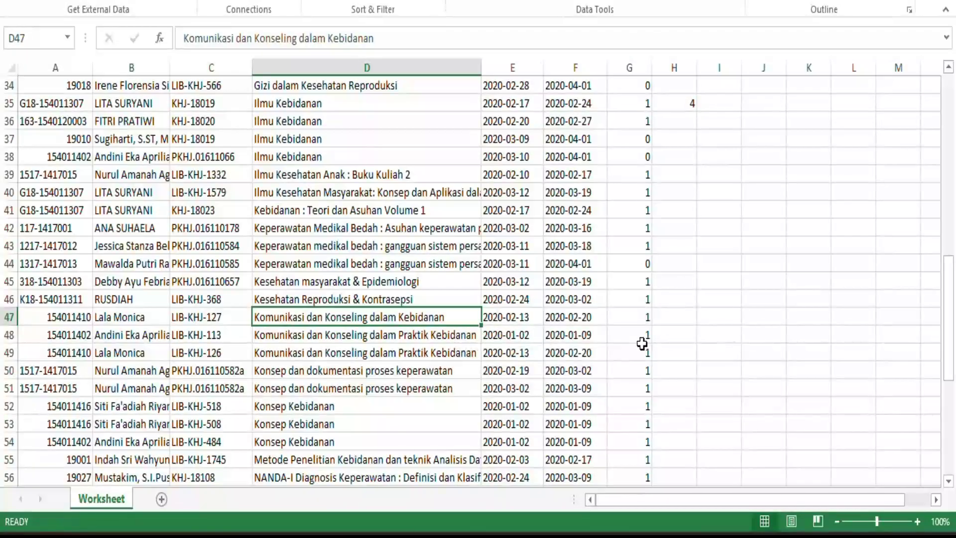
left_click(684, 335)
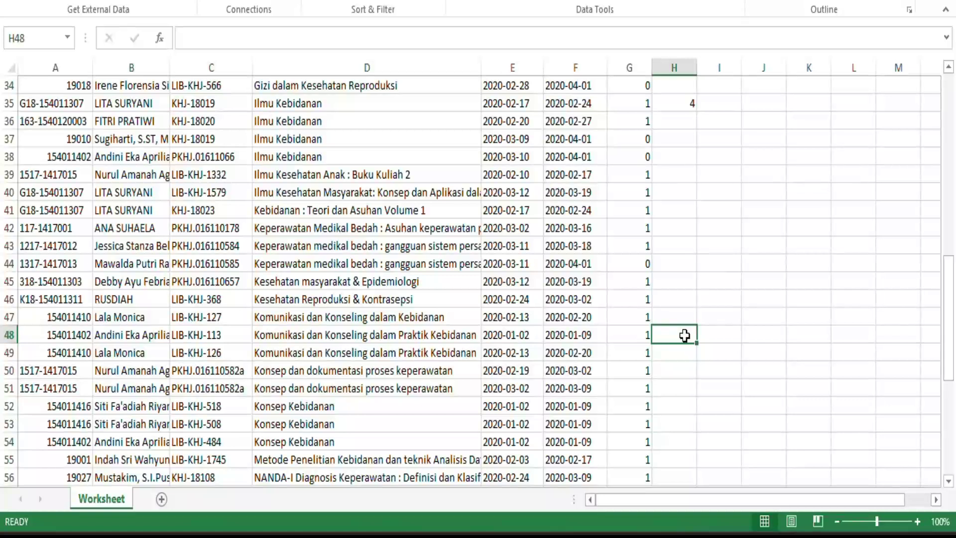
scroll(684, 335, "down", 2)
type("2")
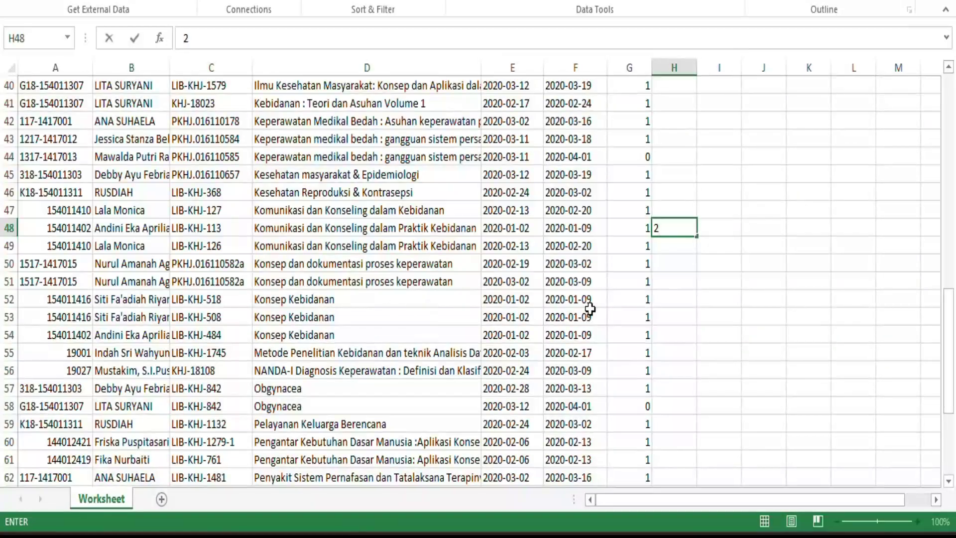
- Enter 3 in H52 as the loan count for the title Konsep Kebidanan
left_click(673, 300)
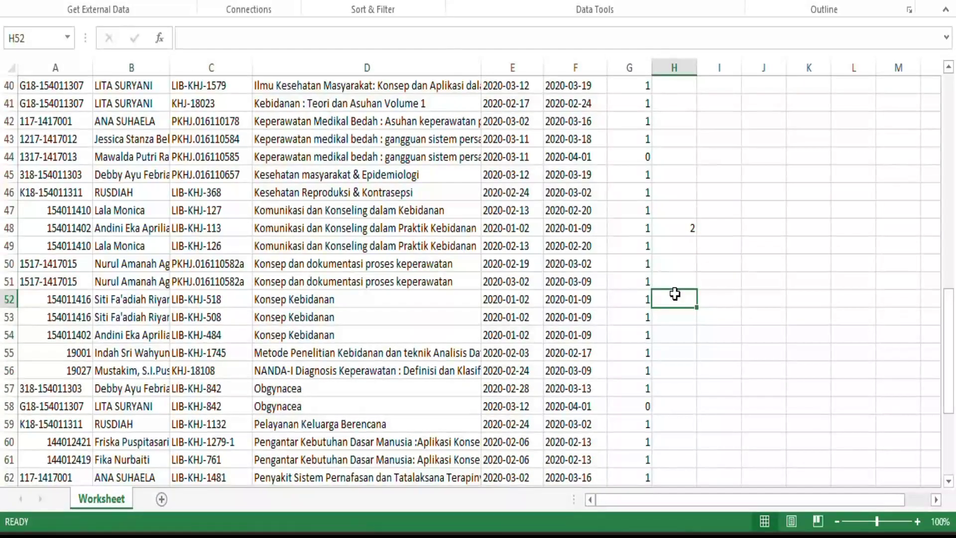
type("3")
scroll(659, 341, "down", 2)
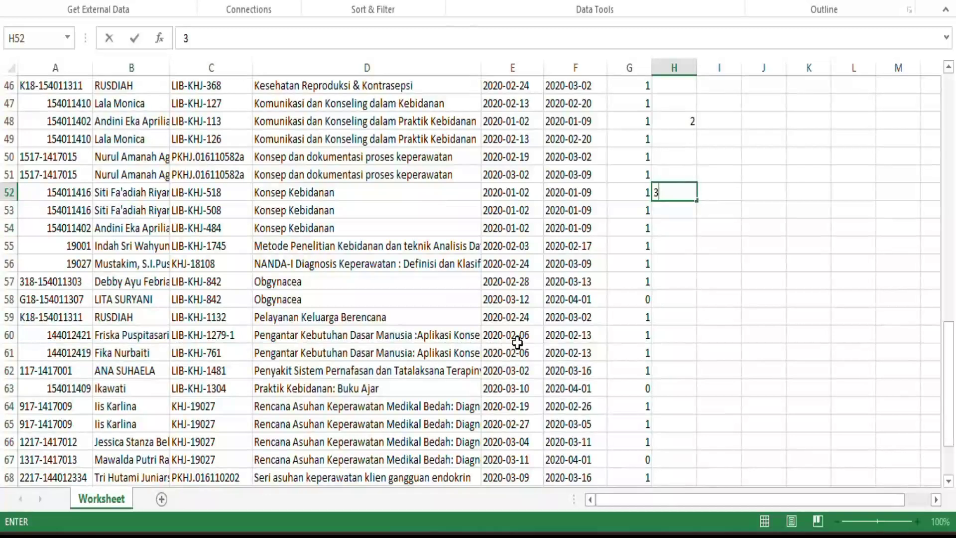
left_click(672, 339)
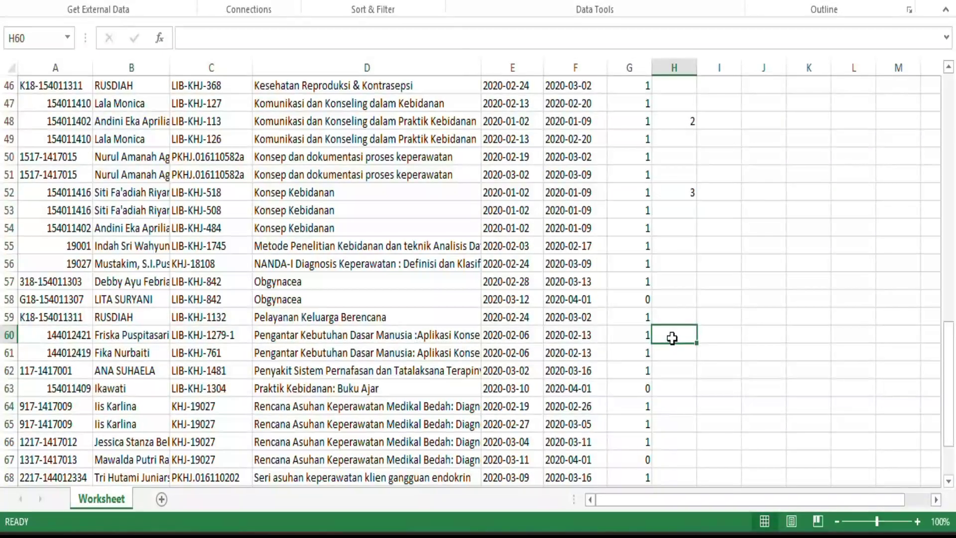
- Enter the loan counts 2 in H60 for Pengantar Kebutuhan Dasar Manusia and 4 in H64 for Rencana Asuhan Keperawatan Medikal Bedah
type("2")
scroll(555, 380, "down", 1)
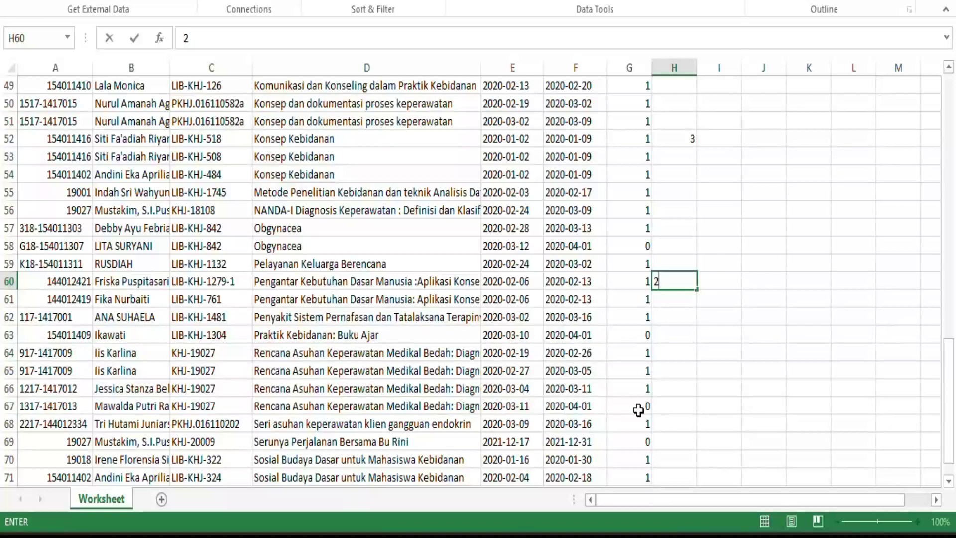
left_click(670, 340)
left_click(666, 350)
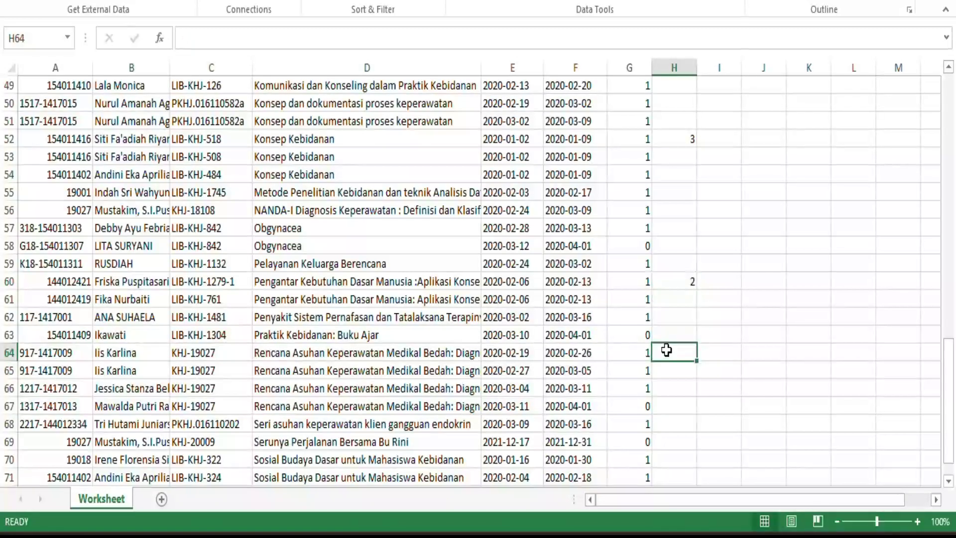
type("4")
scroll(613, 378, "down", 3)
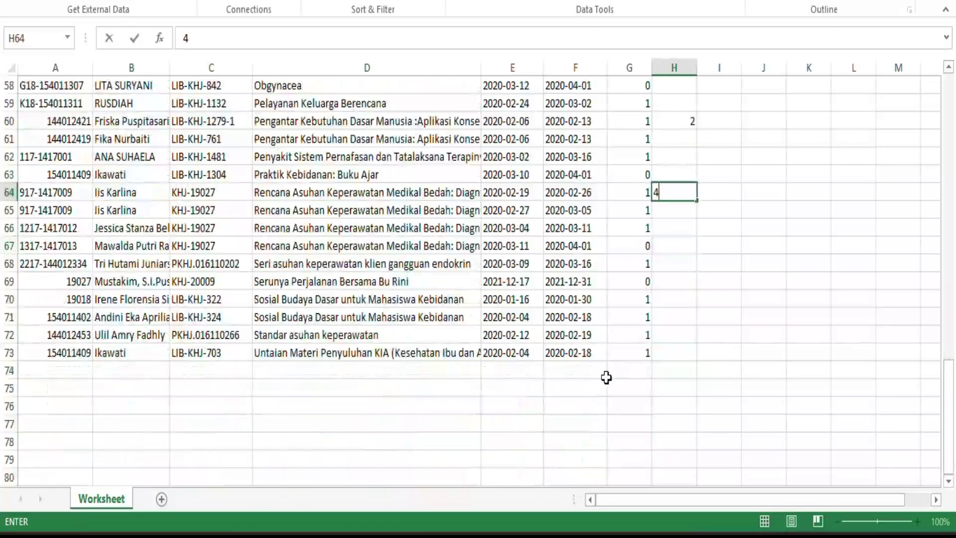
- Enter 2 in H70 as the loan count for Sosial Budaya Dasar untuk Mahasiswa Kebidanan
left_click(669, 302)
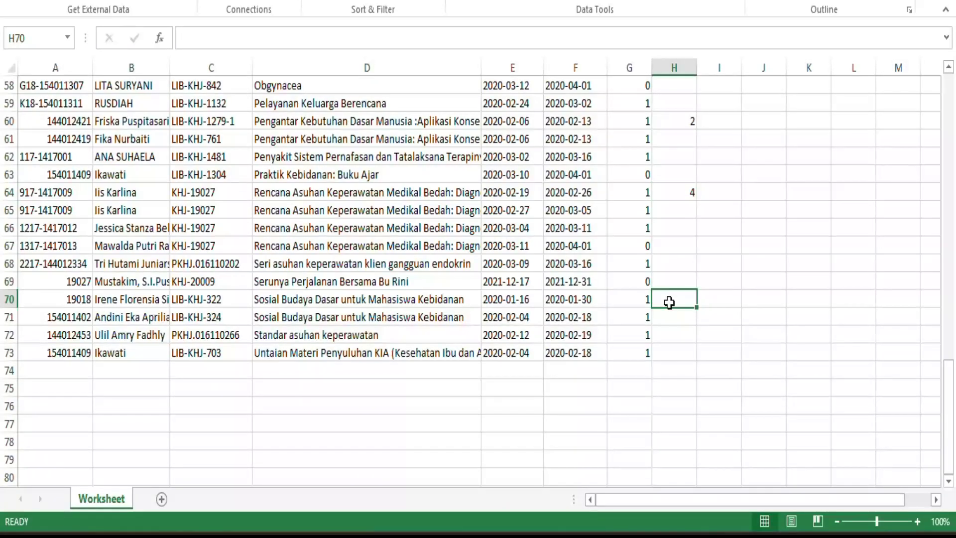
type("2")
left_click(657, 355)
- Select all loan records together with their counts, from A2 through H76, leaving out the header row
scroll(682, 365, "up", 19)
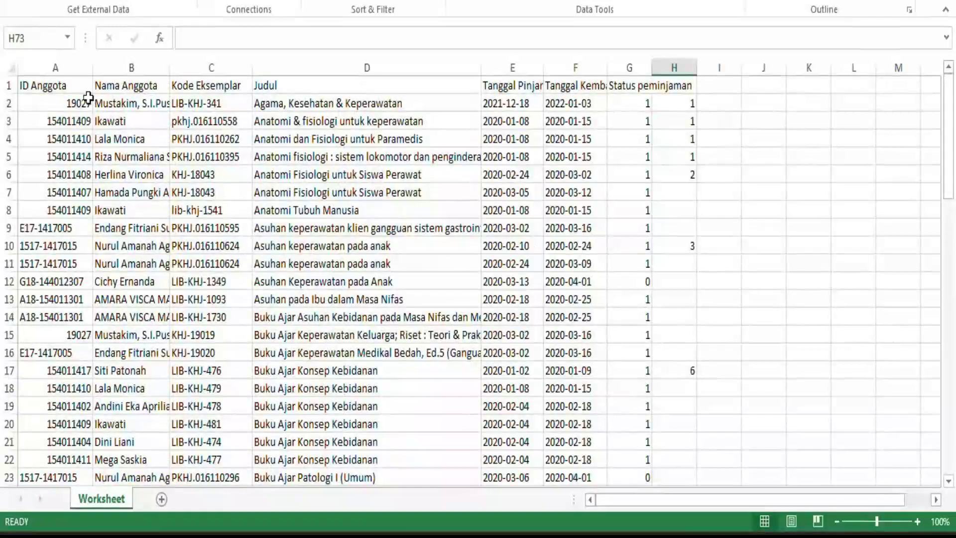
left_click(48, 102)
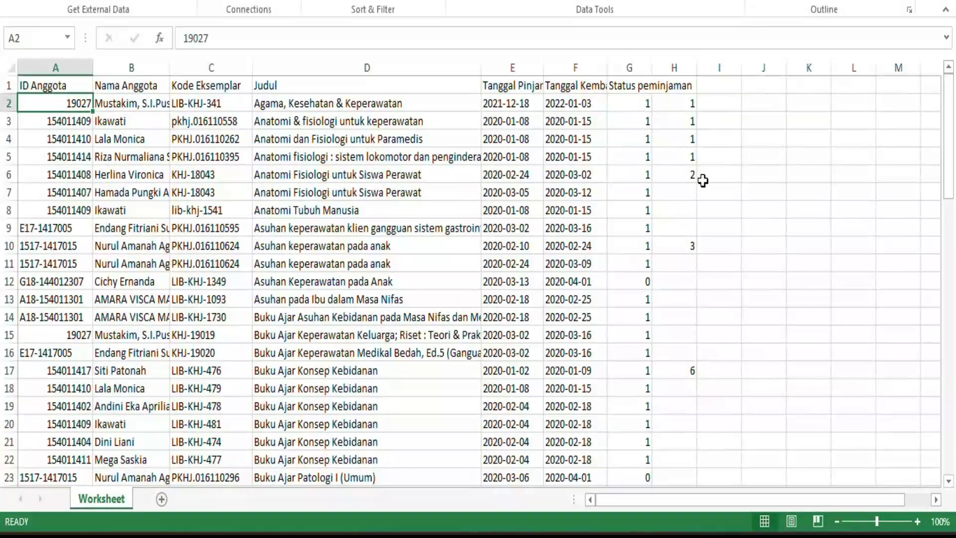
left_click(684, 111, "shift")
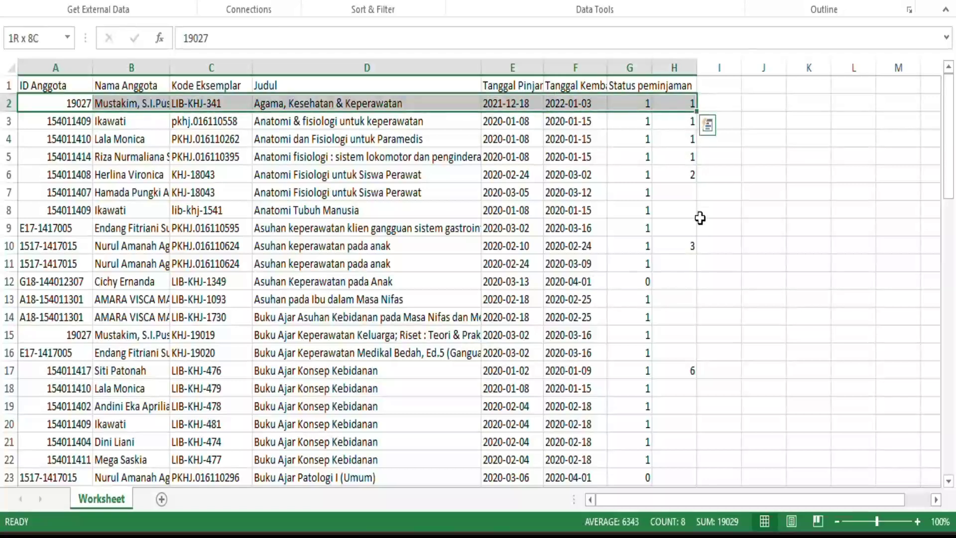
scroll(693, 376, "down", 13)
scroll(692, 406, "down", 7)
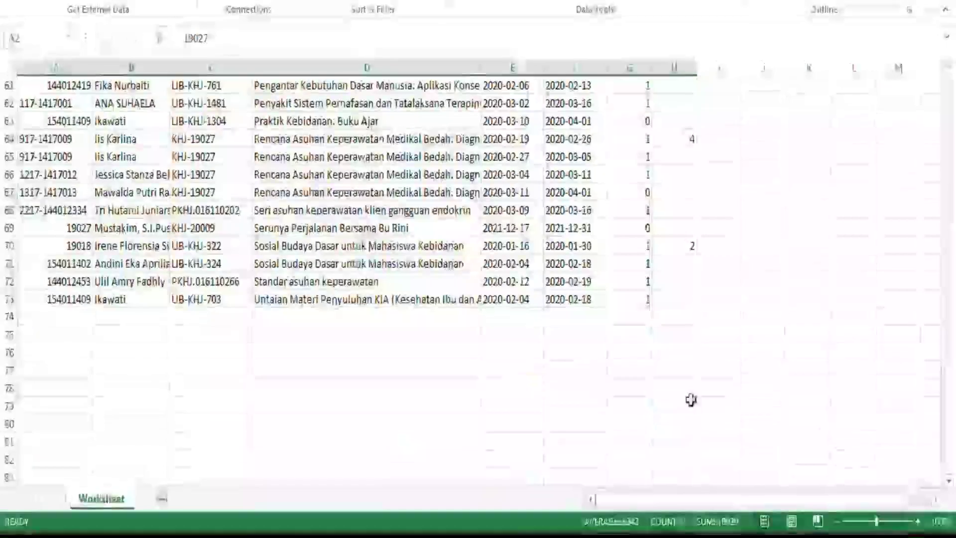
scroll(687, 303, "down", 1)
left_click(687, 303, "shift")
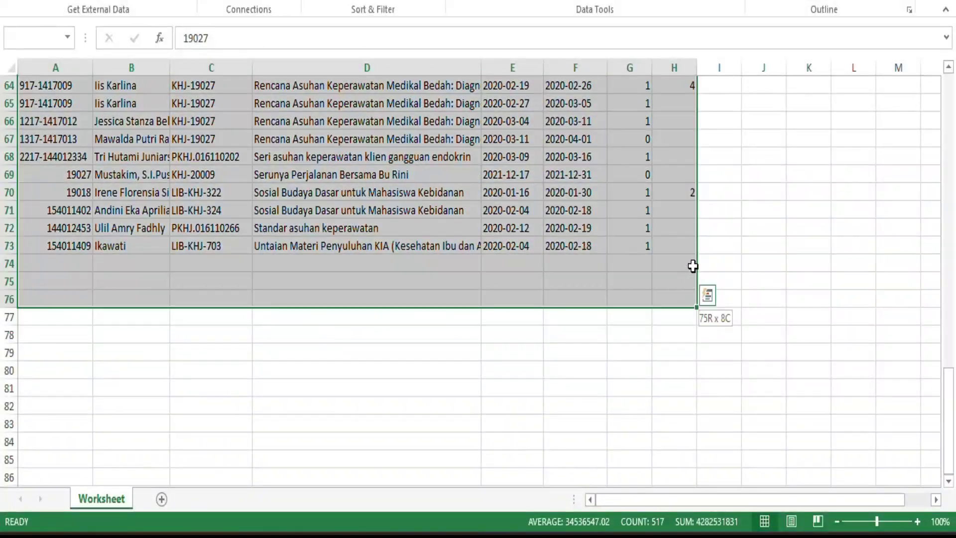
scroll(695, 261, "up", 10)
scroll(699, 228, "up", 7)
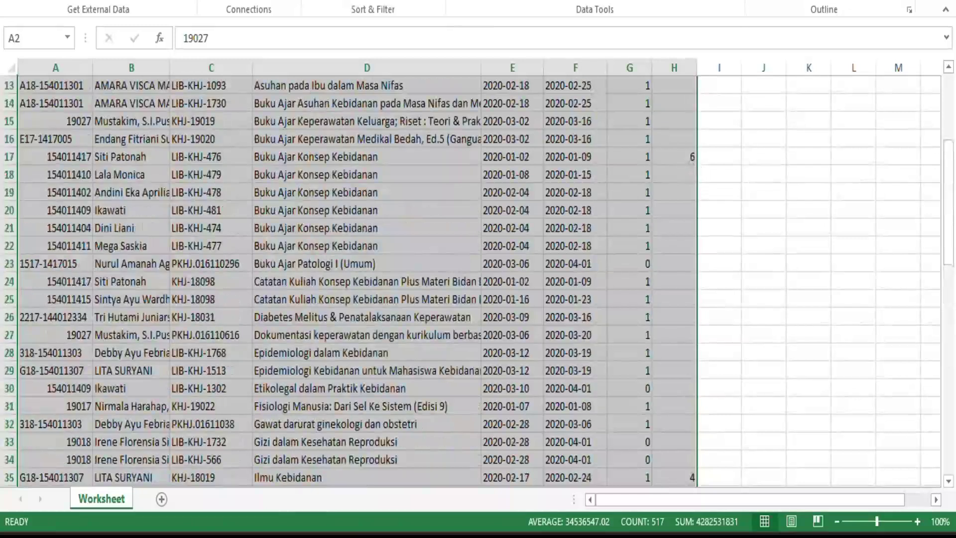
- Sort the selected records by the values in Column H from Largest to Smallest, with the My data has headers option off
left_click(340, 2)
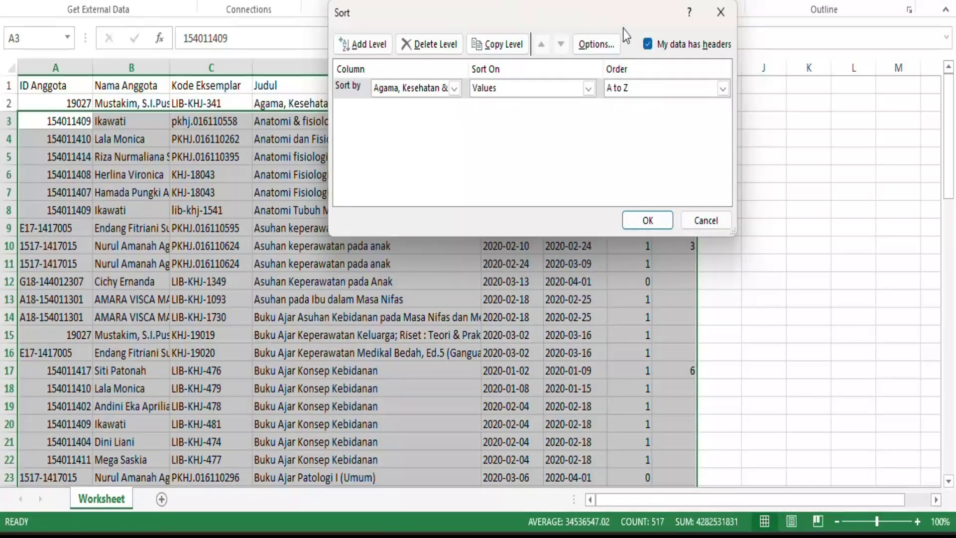
left_click_drag(608, 16, 601, 189)
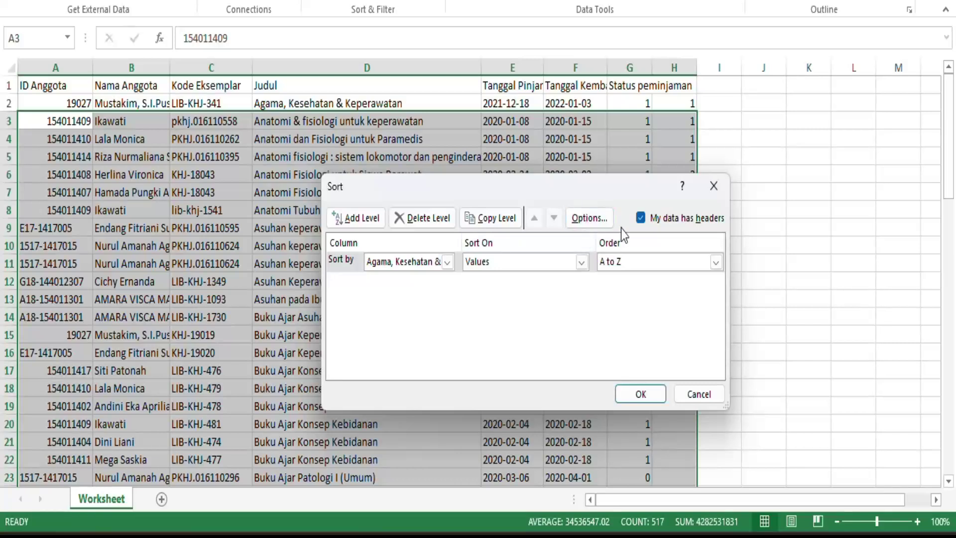
left_click(641, 218)
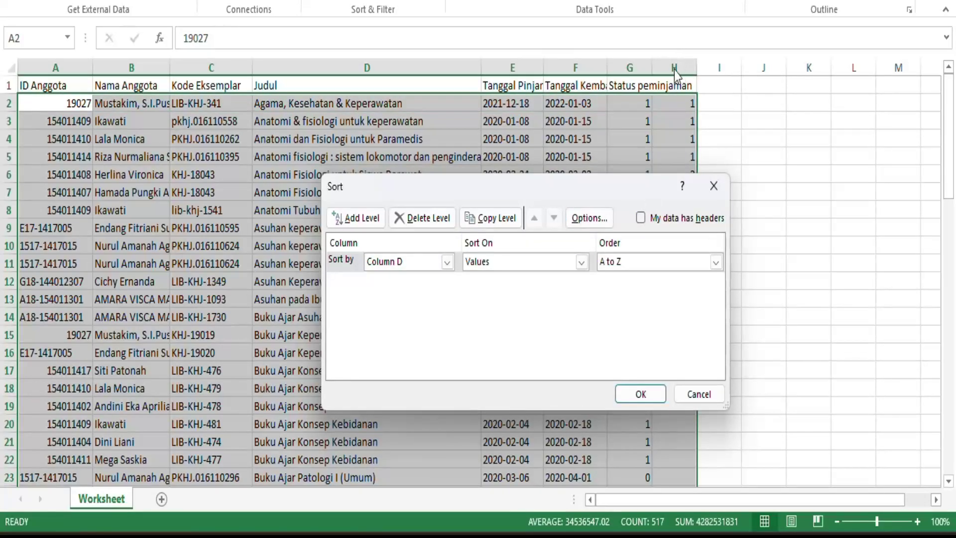
left_click(446, 263)
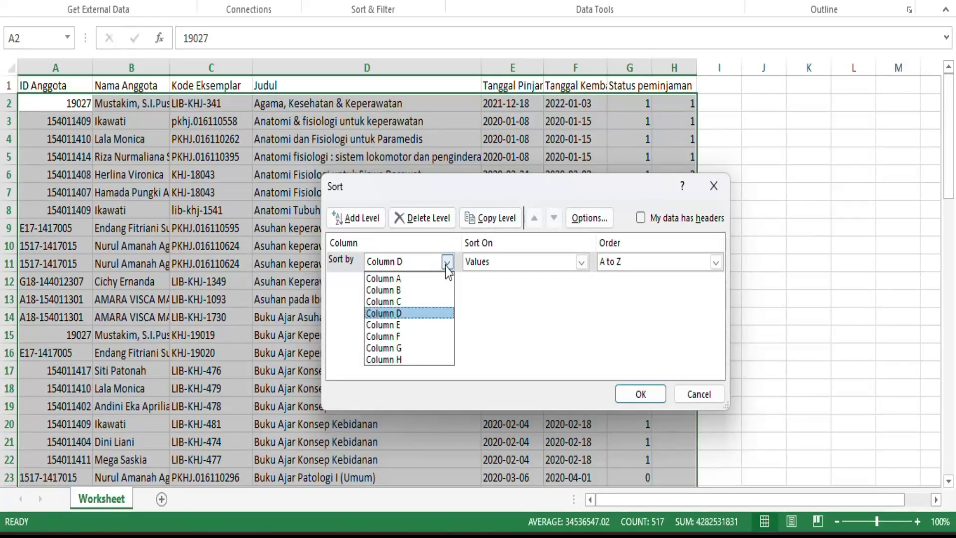
left_click(393, 360)
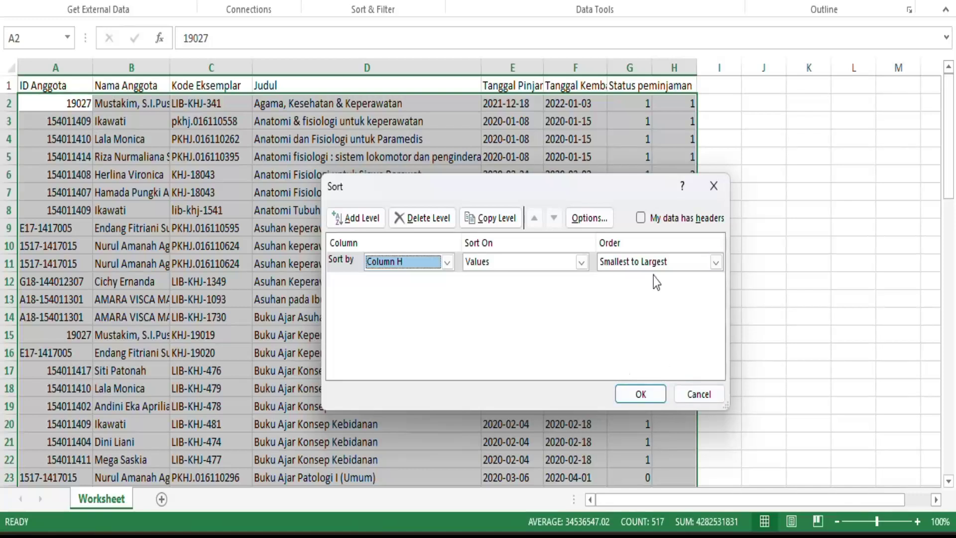
left_click(716, 263)
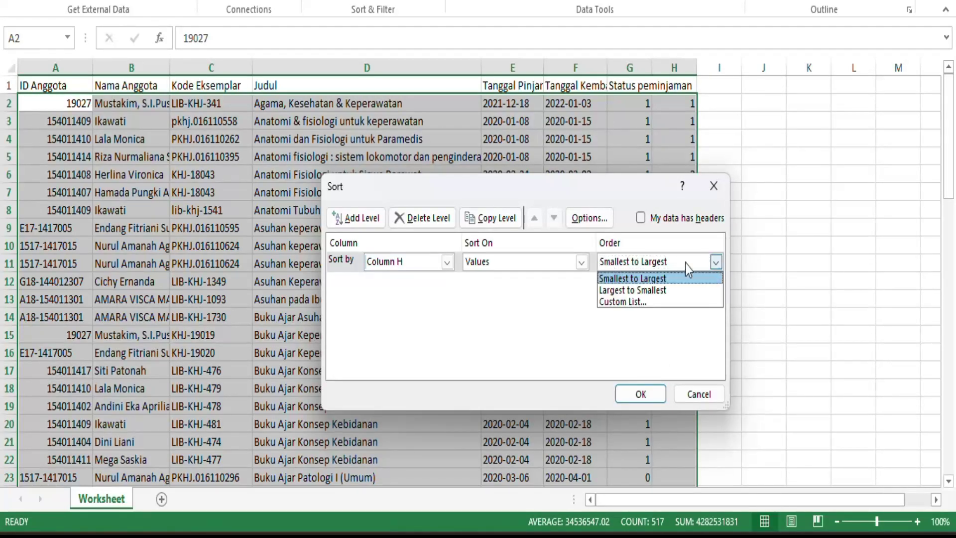
left_click(627, 290)
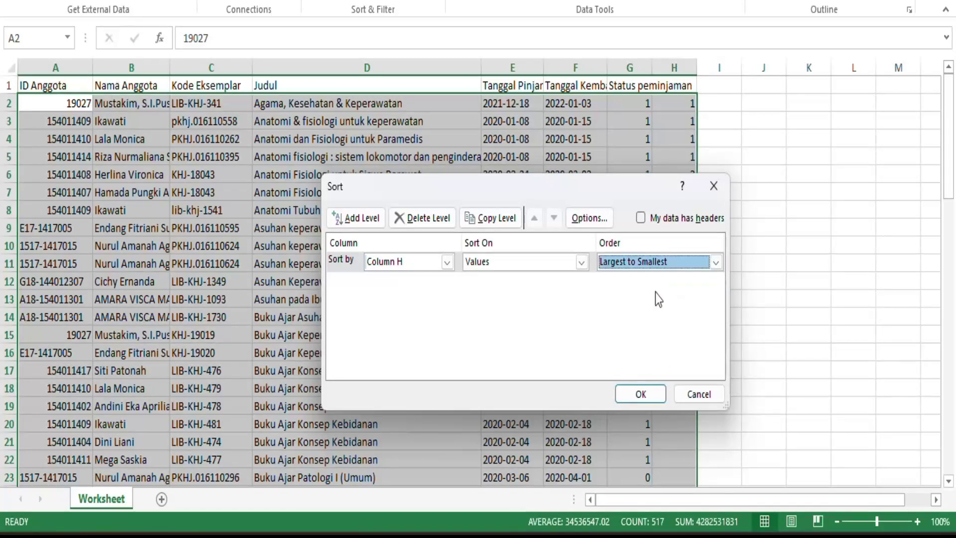
left_click(640, 395)
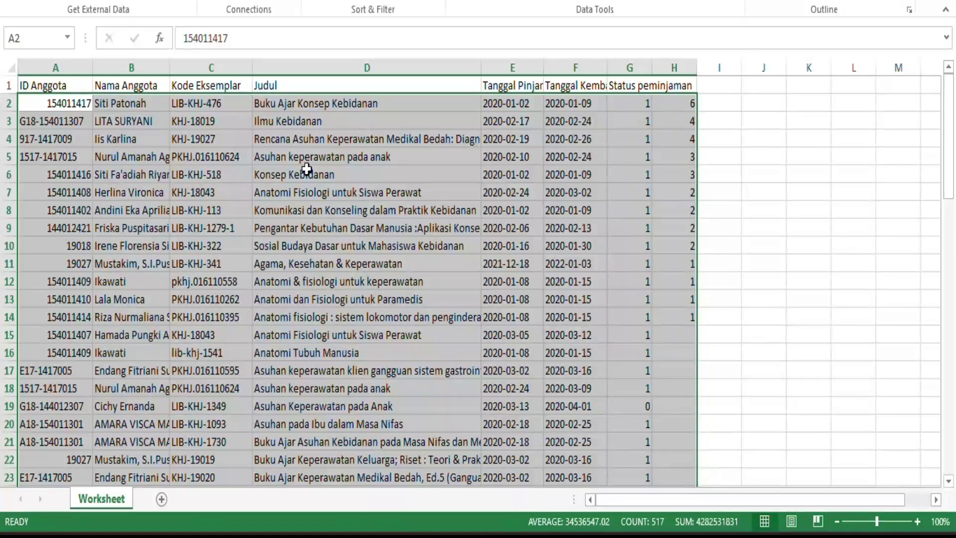
- Compare the titles in rows 2 to 4 with their loan counts in column H to identify the most borrowed books
left_click(344, 104)
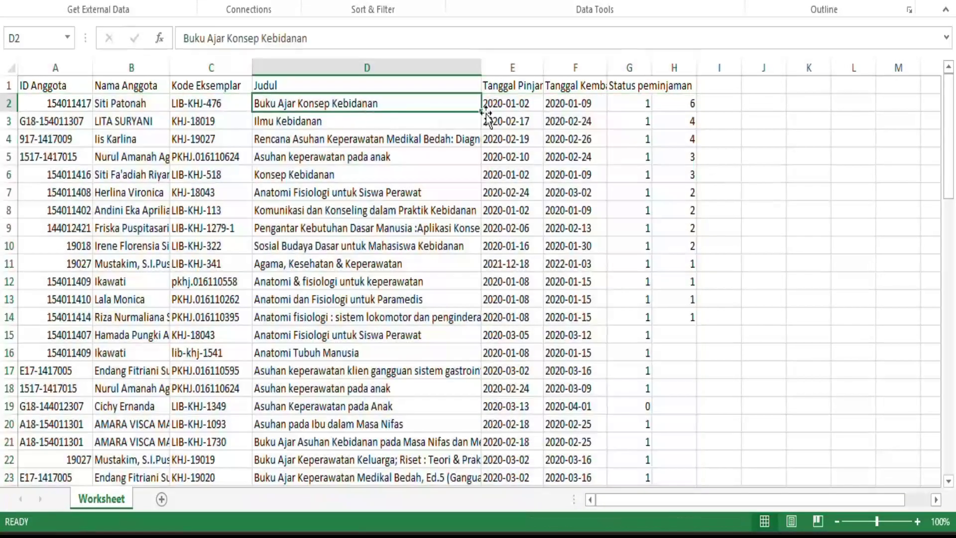
left_click(691, 105)
left_click(304, 122)
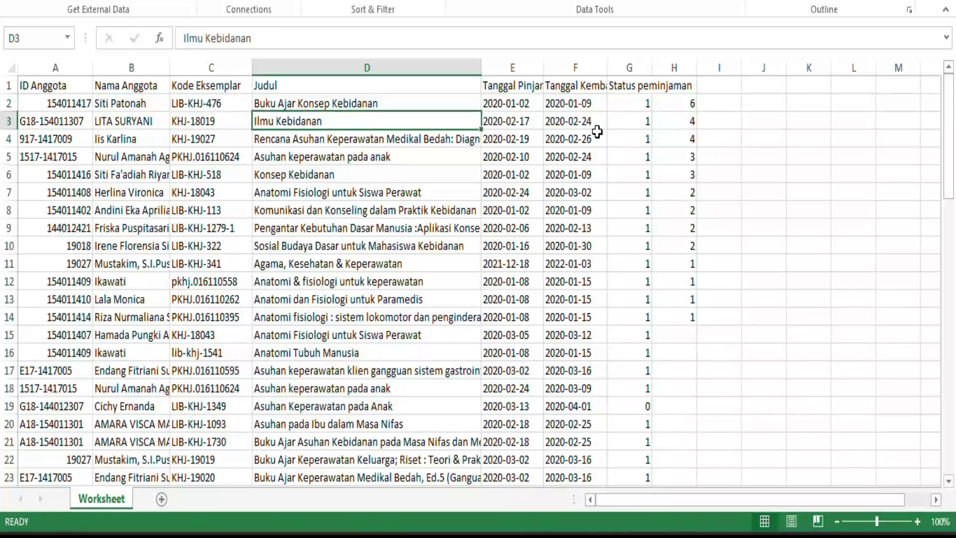
left_click(676, 125)
left_click(682, 143)
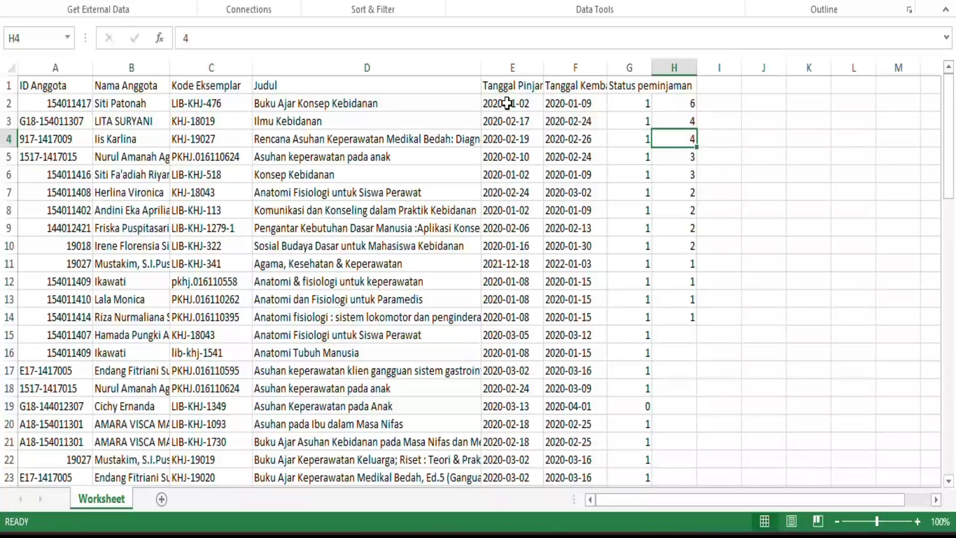
left_click(688, 104)
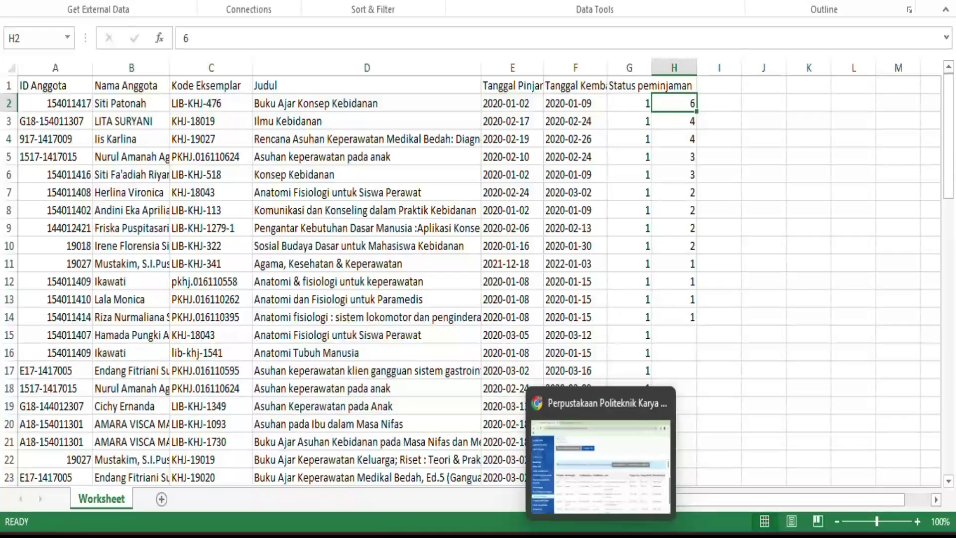
- Switch to SLiMS in Chrome and open the Statistik Koleksi report to examine the 10 Judul Terpopuler list
left_click(602, 536)
scroll(354, 324, "up", 8)
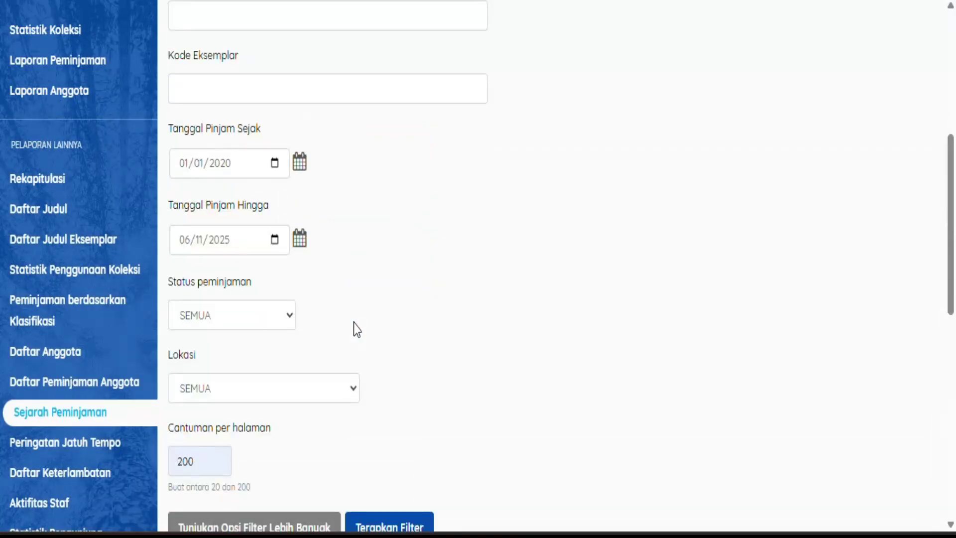
scroll(357, 329, "up", 7)
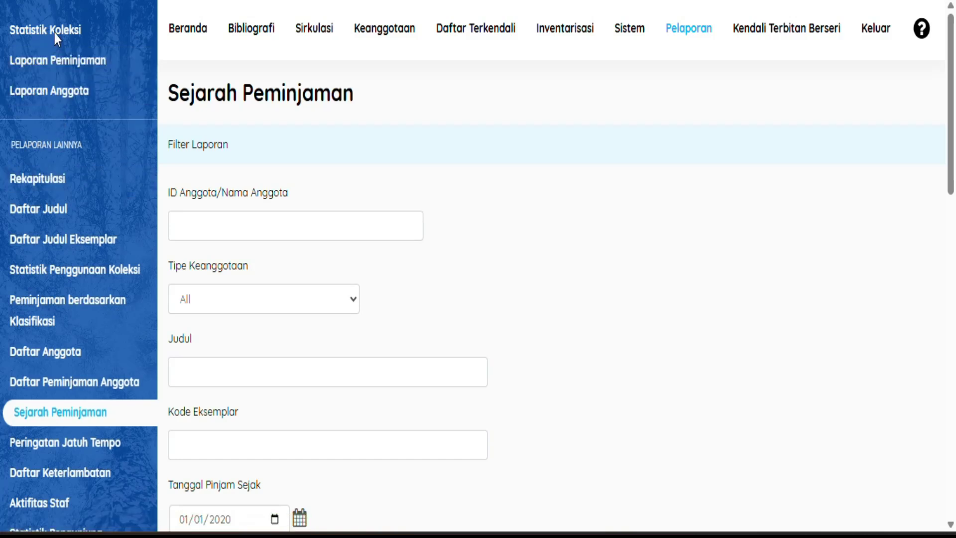
scroll(54, 33, "up", 2)
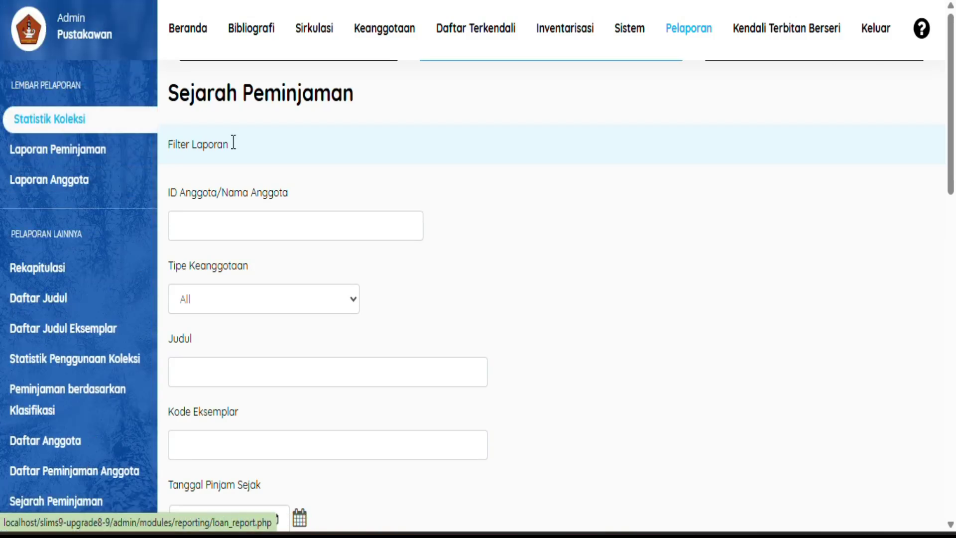
scroll(531, 334, "down", 4)
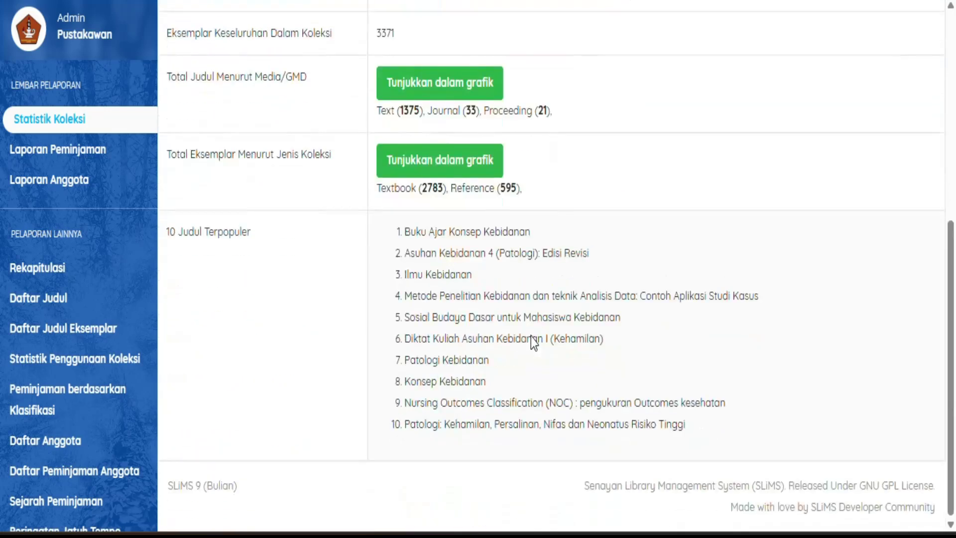